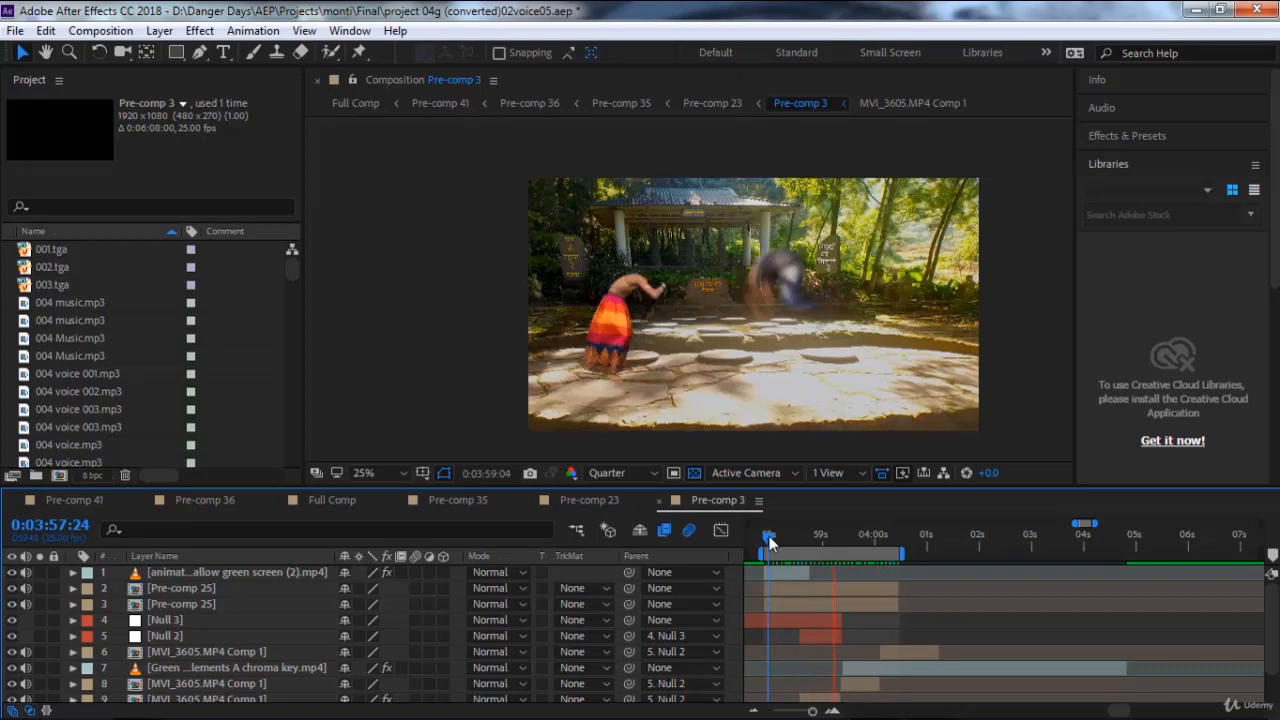
Stop playback, select the green screen layer 1 at 0:03:58:05 and compare the magnified shot with that layer hidden and shown.
key(space)
drag(769, 537, 780, 535)
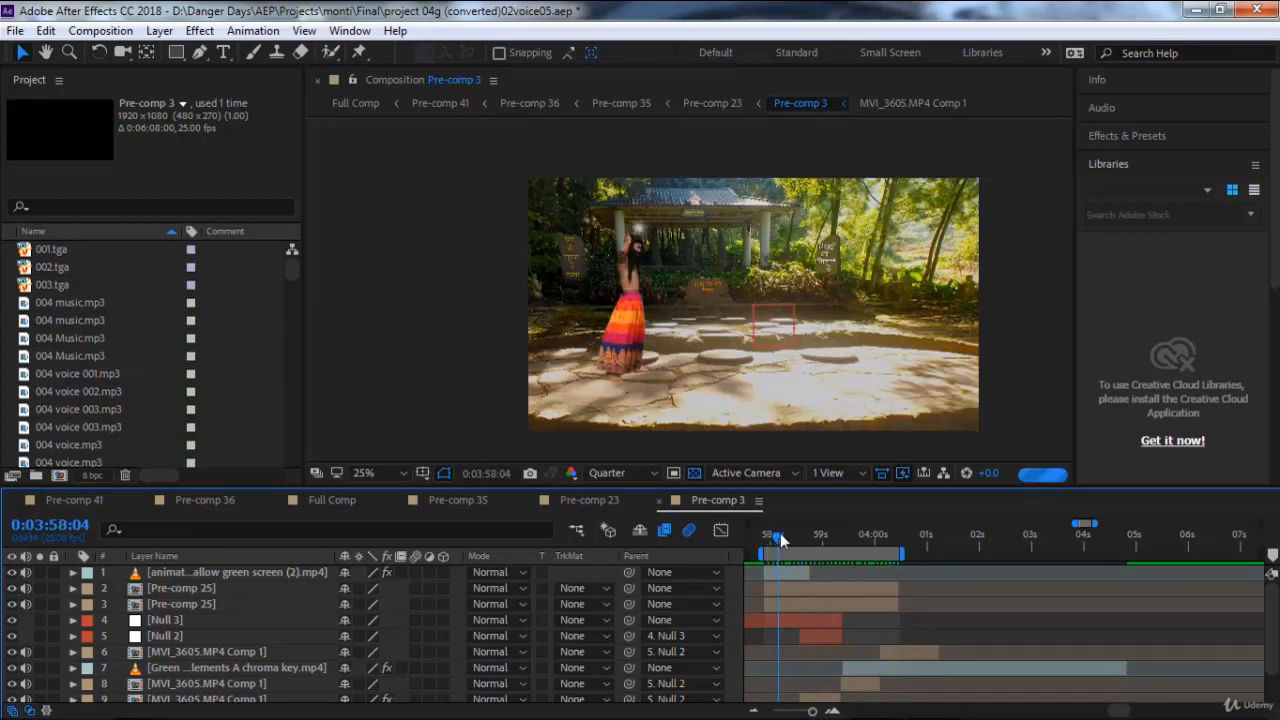
click(779, 572)
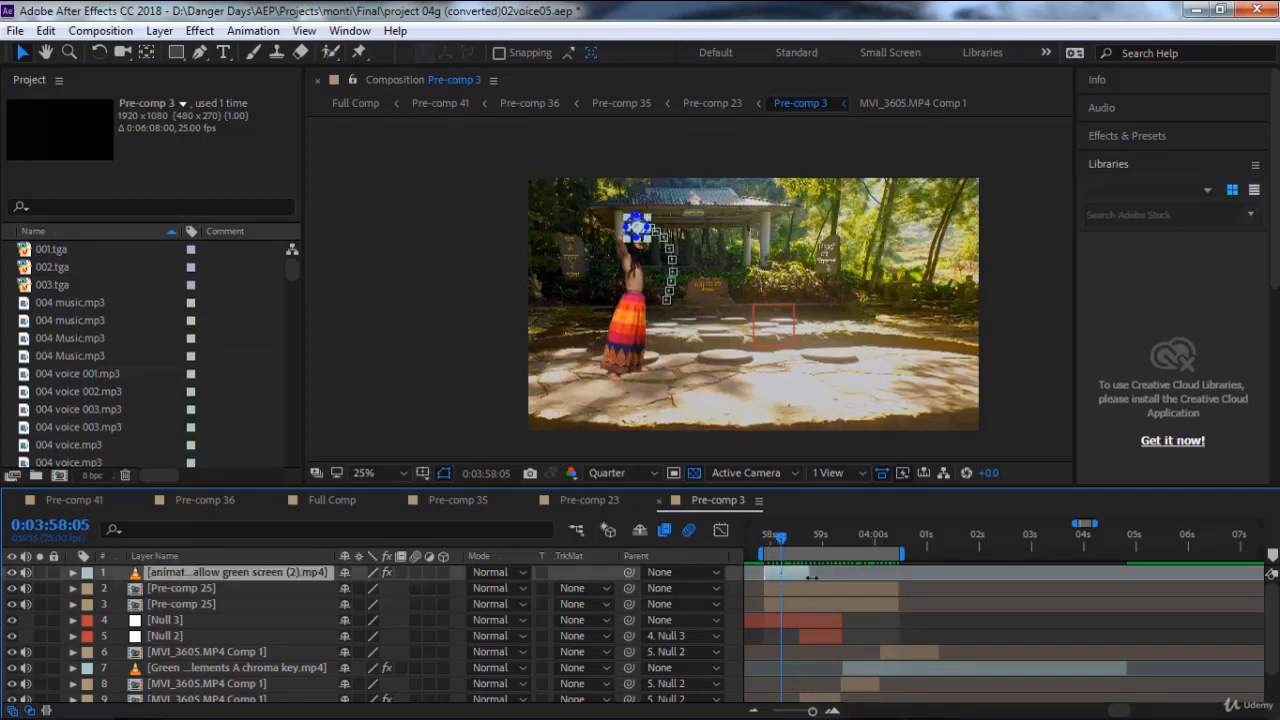
scroll(622, 234, up, 2)
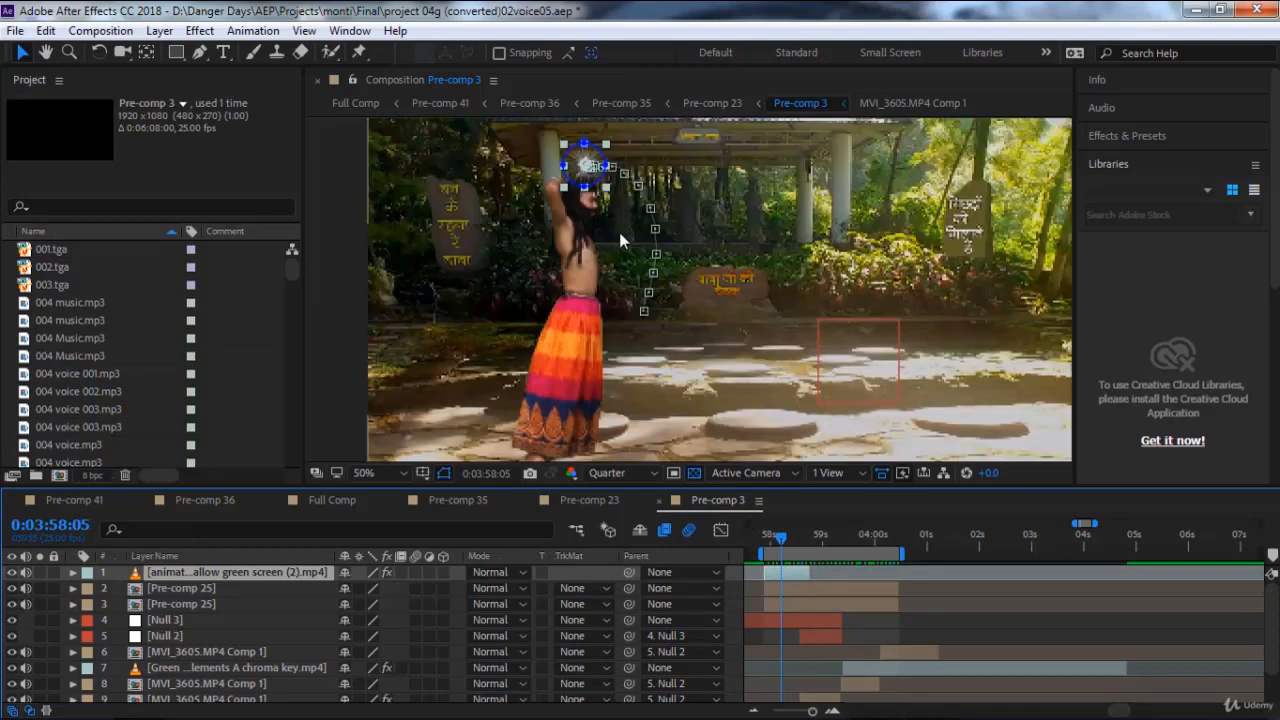
drag(593, 218, 600, 311)
scroll(588, 316, up, 1)
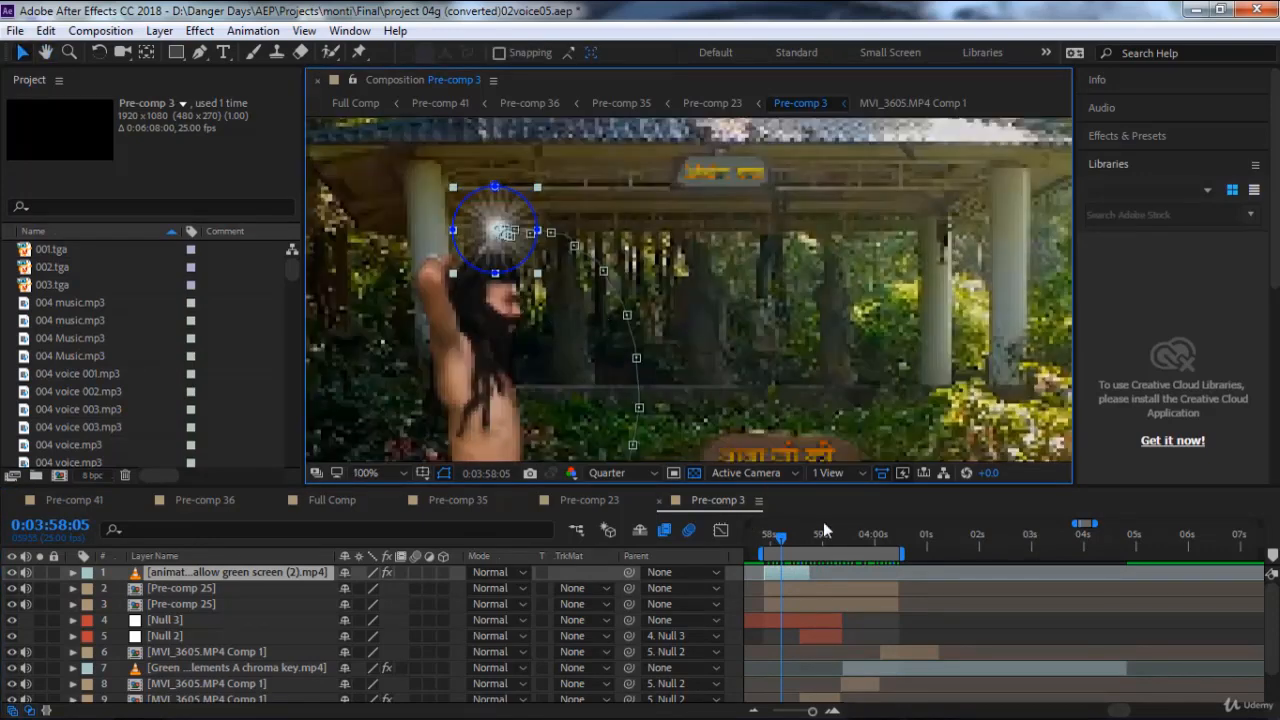
click(12, 572)
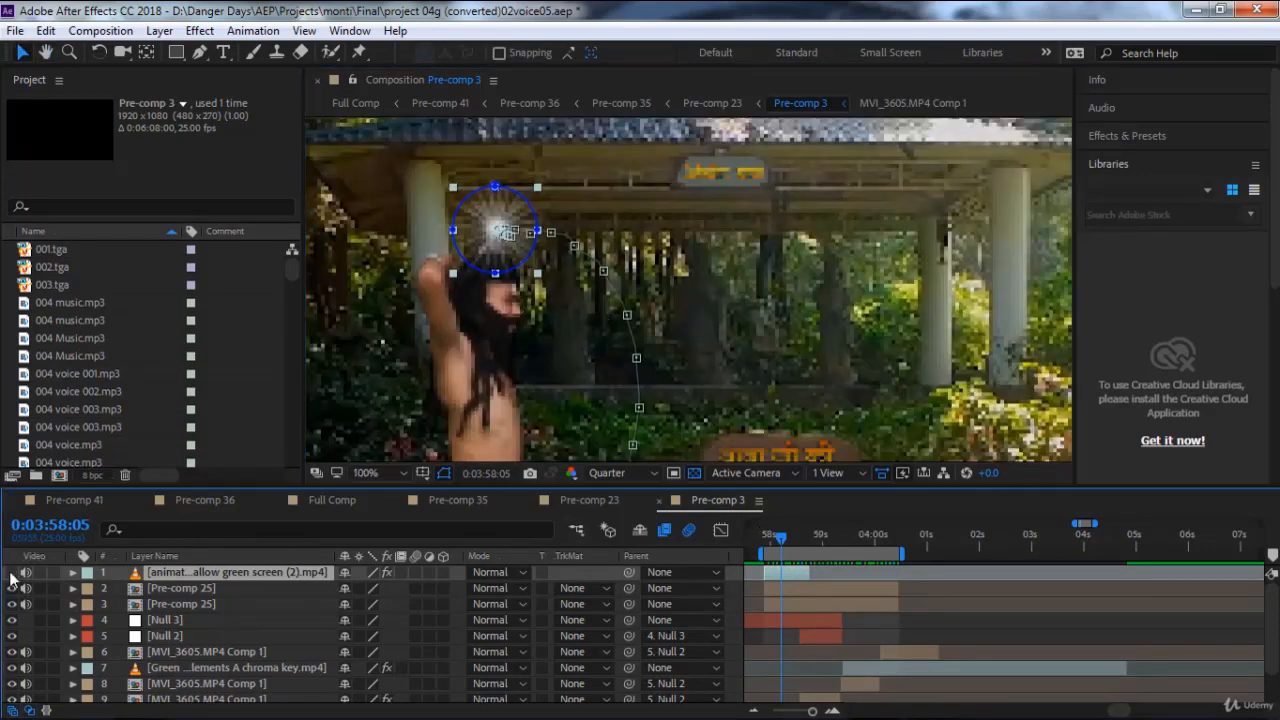
click(12, 572)
Go to 0:03:58:14 and toggle the green screen layer's visibility off and on to check its effect at this frame.
drag(784, 534, 801, 540)
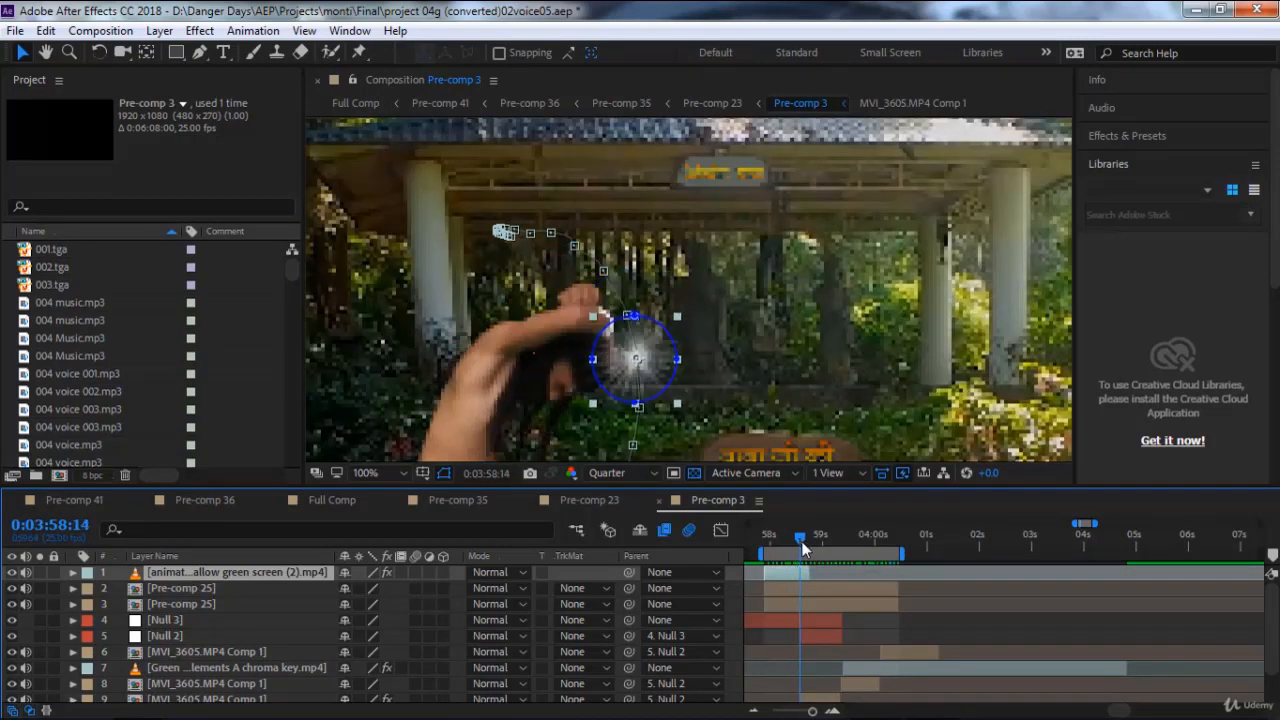
click(11, 572)
click(11, 572)
Select the upper Pre-comp 25 layer and solo it briefly to inspect its isolated content.
click(835, 590)
scroll(756, 394, down, 2)
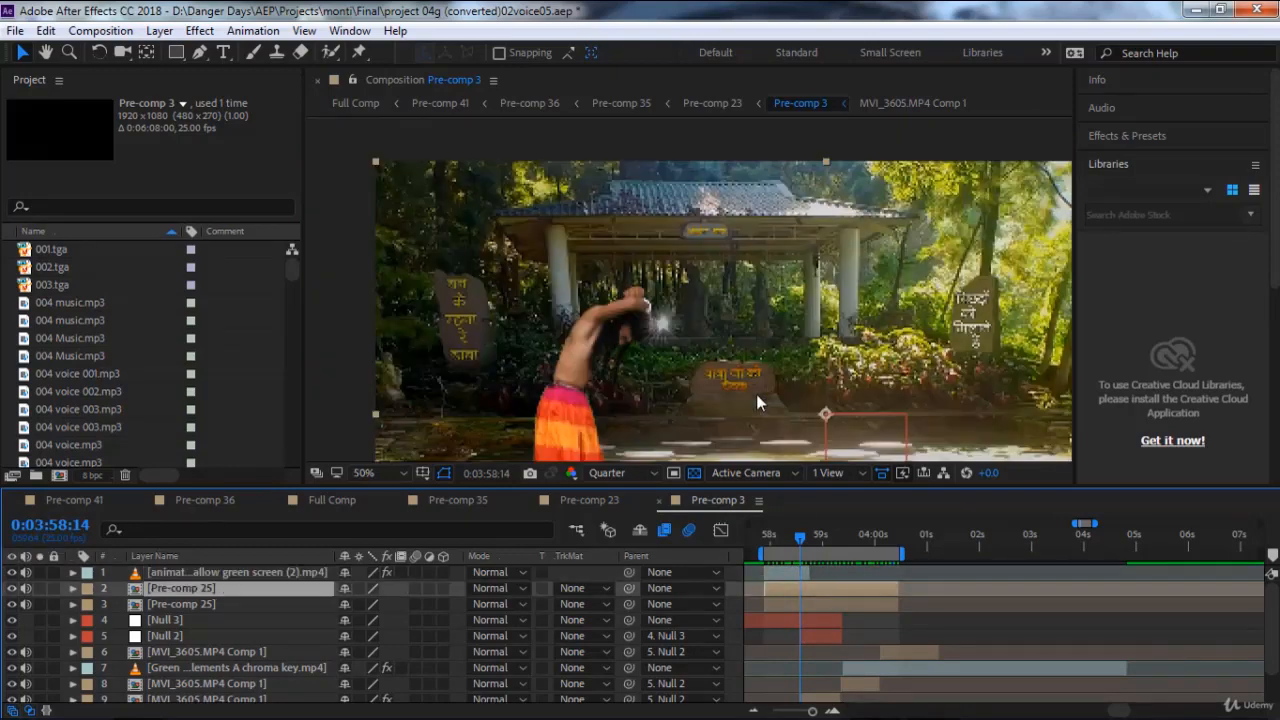
key(v)
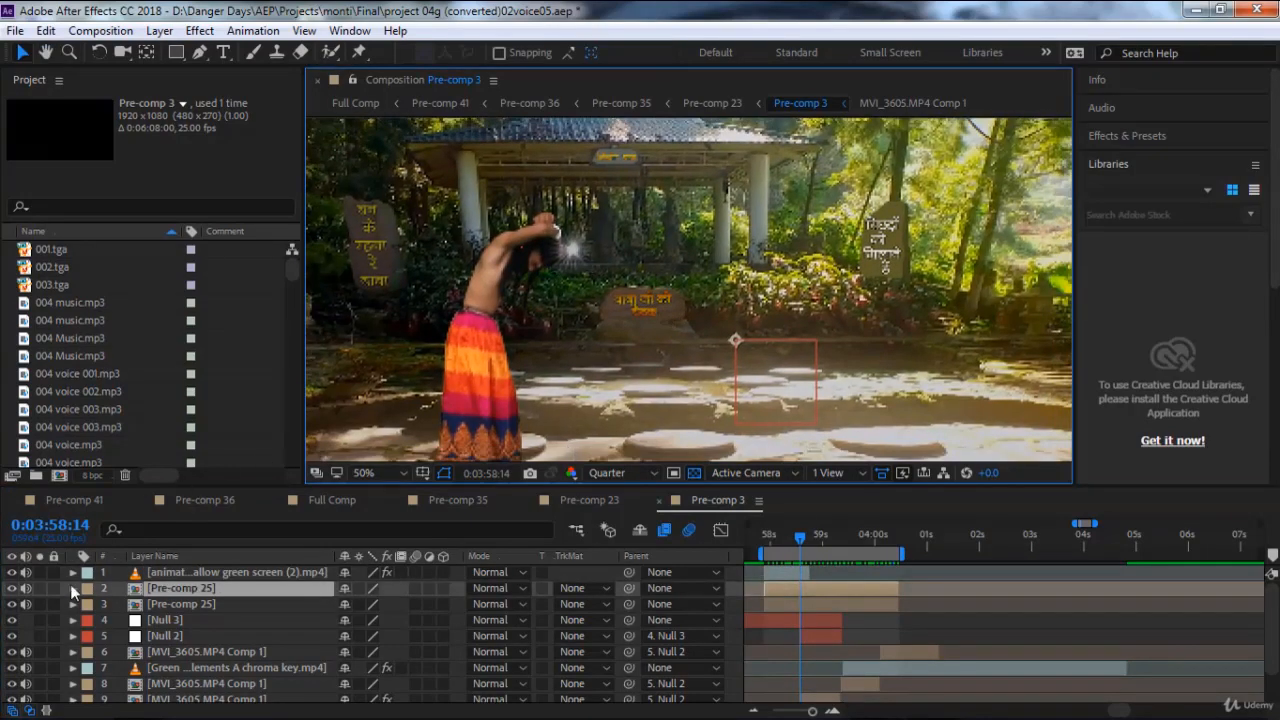
click(39, 588)
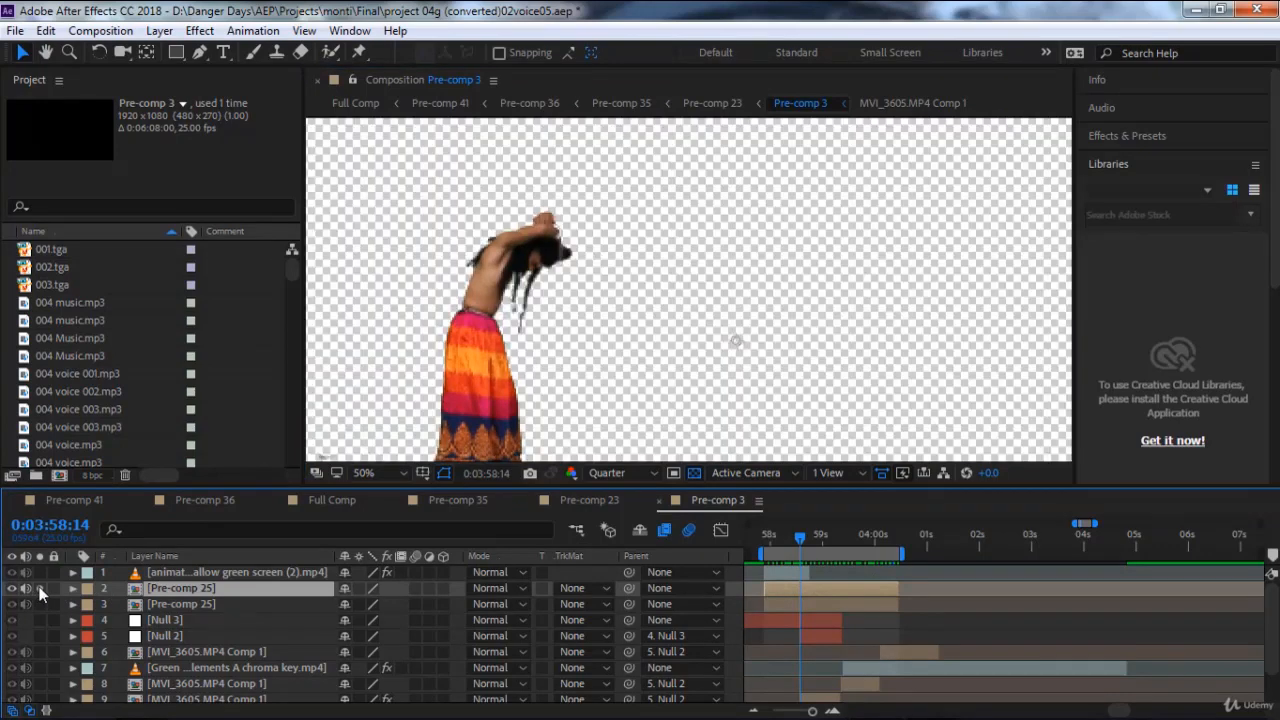
click(39, 588)
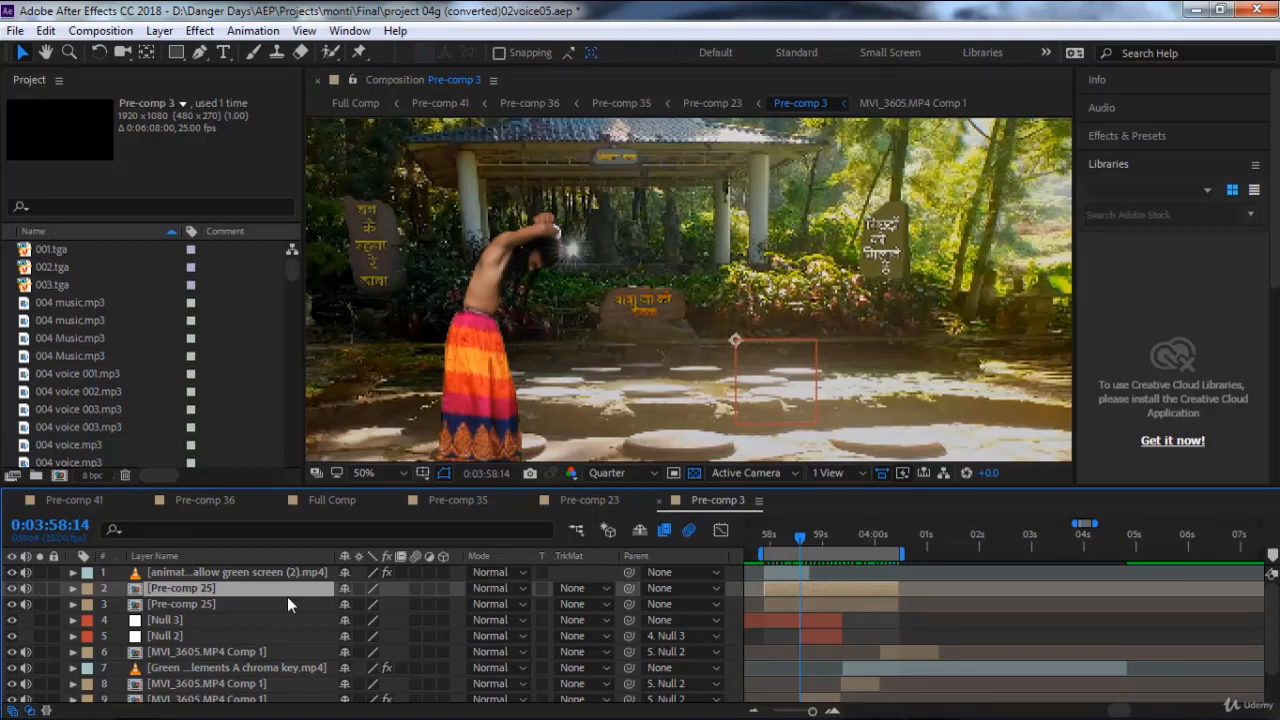
Open the upper Pre-comp 25 layer's composition and select the alak pala 2 layer.
double_click(231, 589)
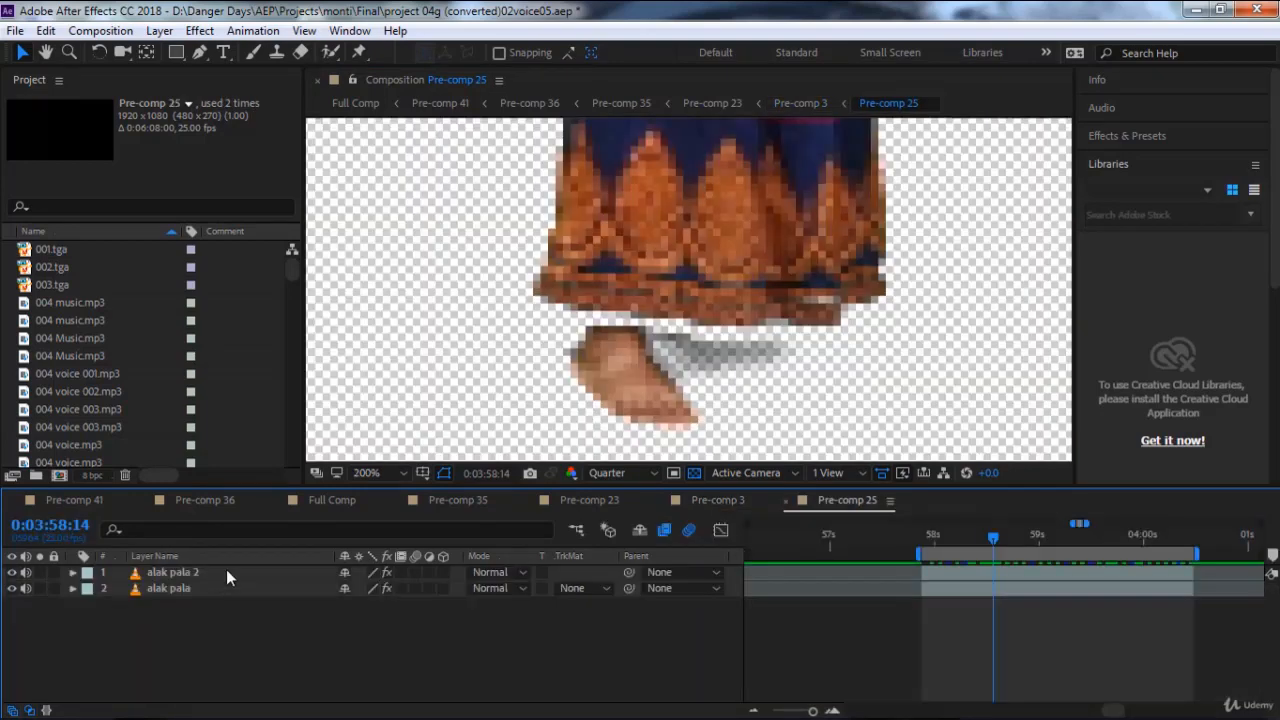
scroll(697, 381, down, 2)
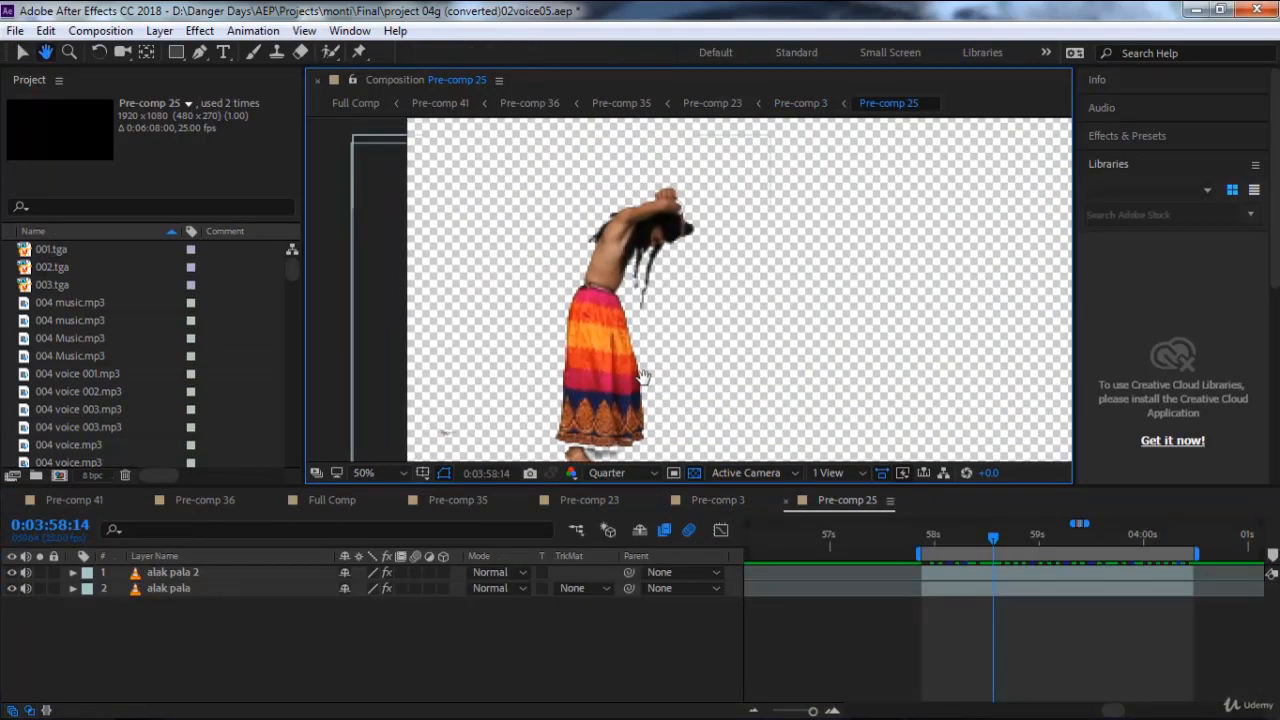
click(162, 573)
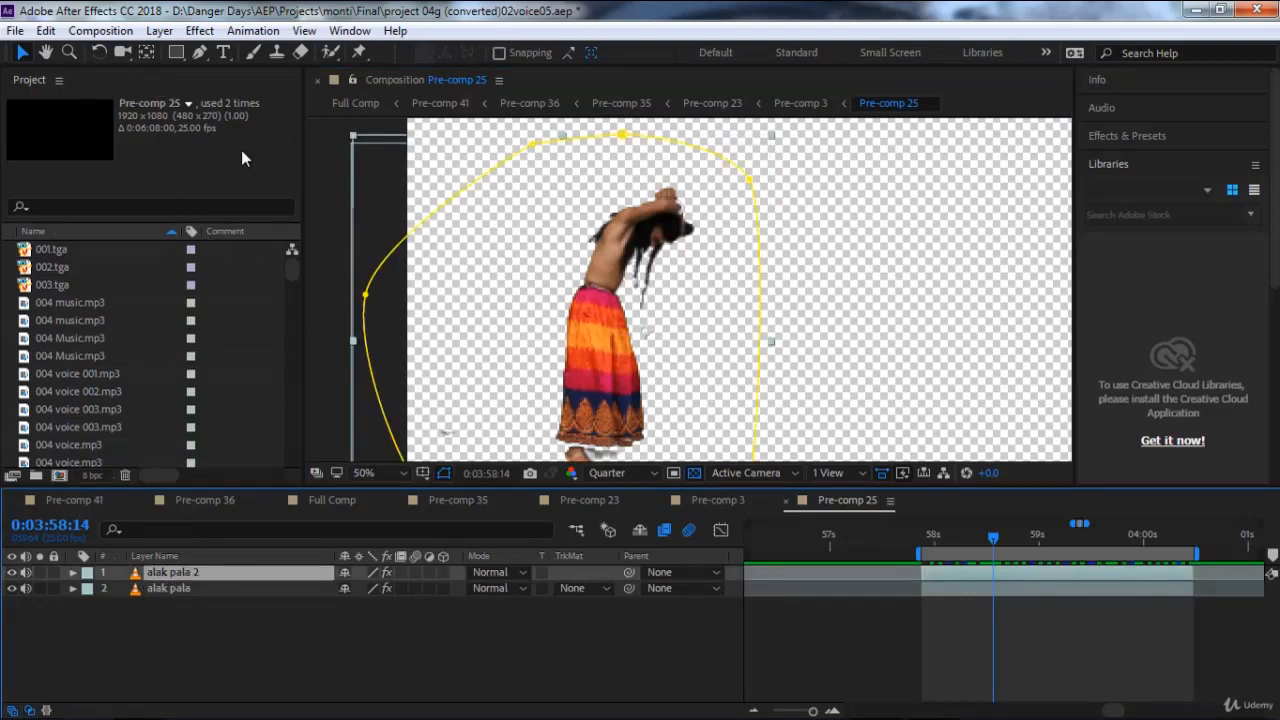
Reset the All Panels workspace to its saved layout.
click(349, 30)
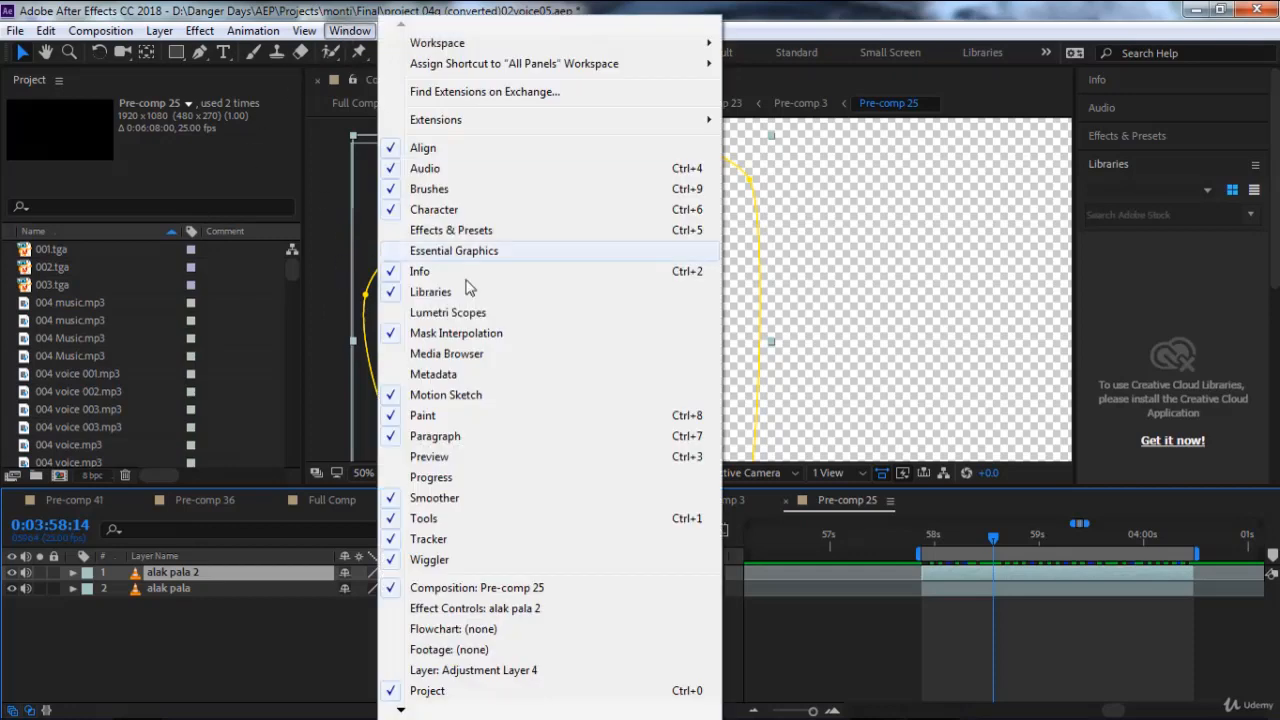
mouse_move(540, 43)
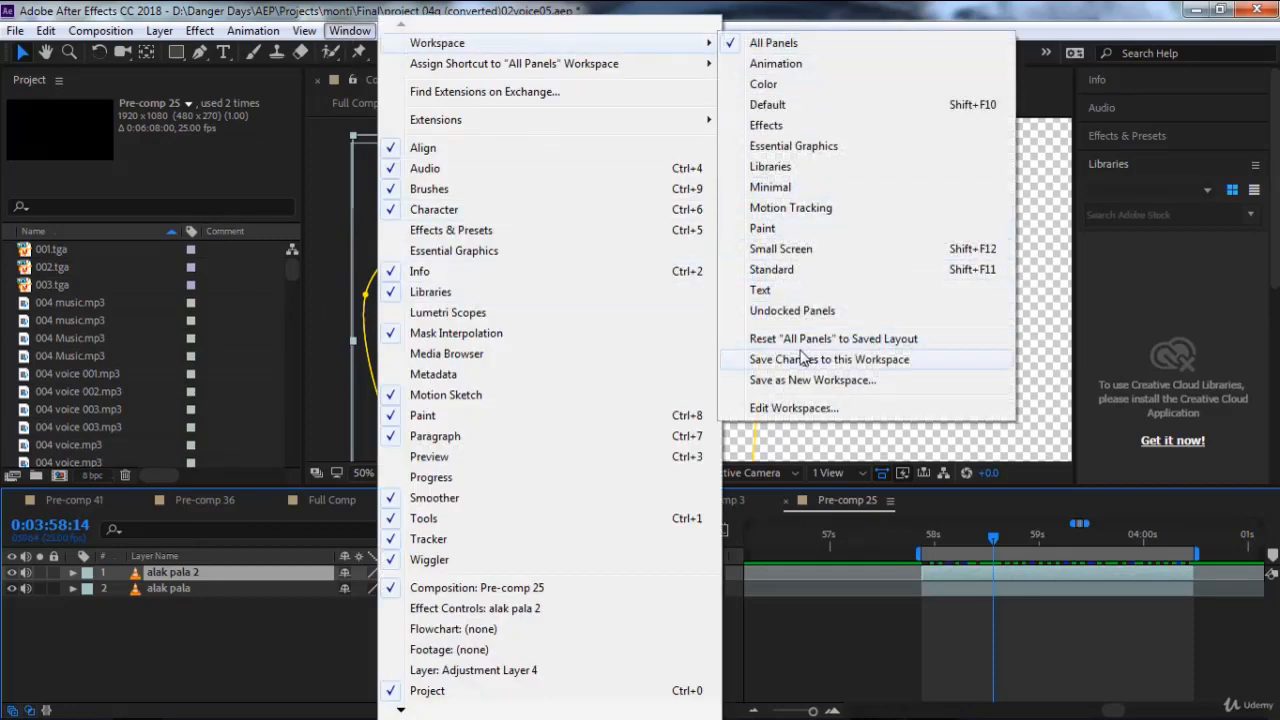
click(899, 341)
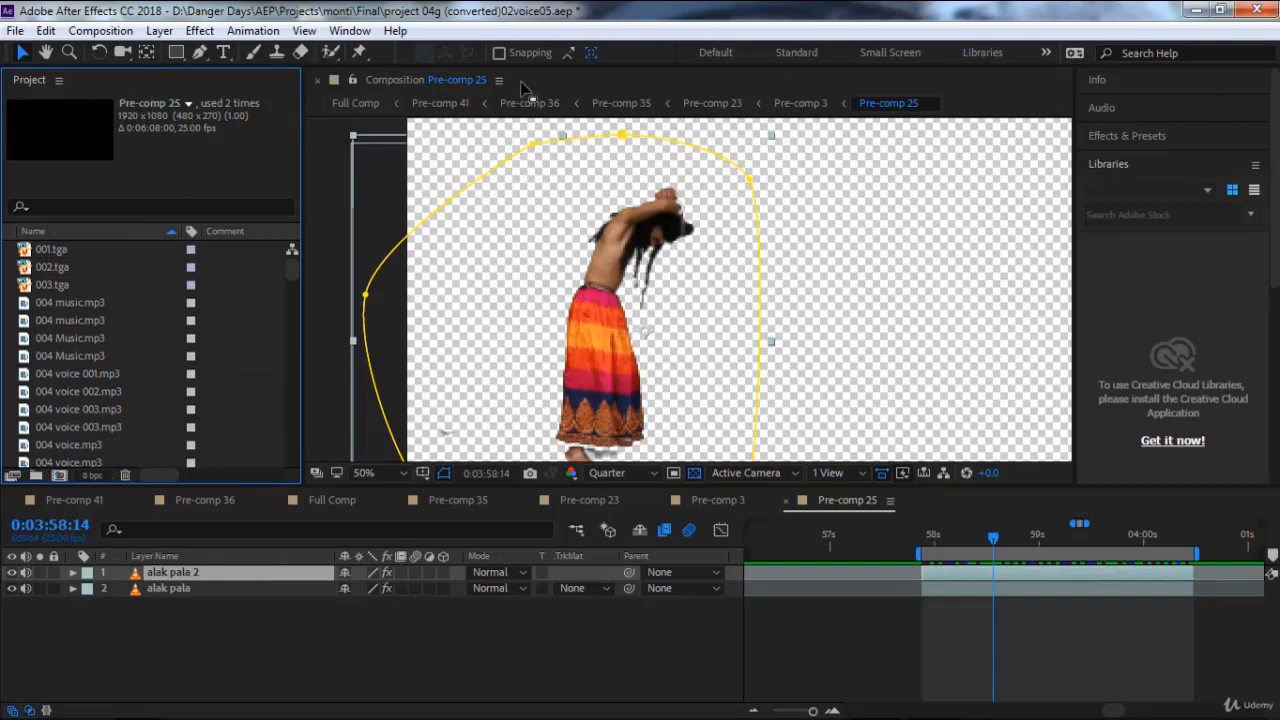
Switch to the Undocked Panels workspace and reset it to its saved layout.
click(350, 30)
mouse_move(455, 42)
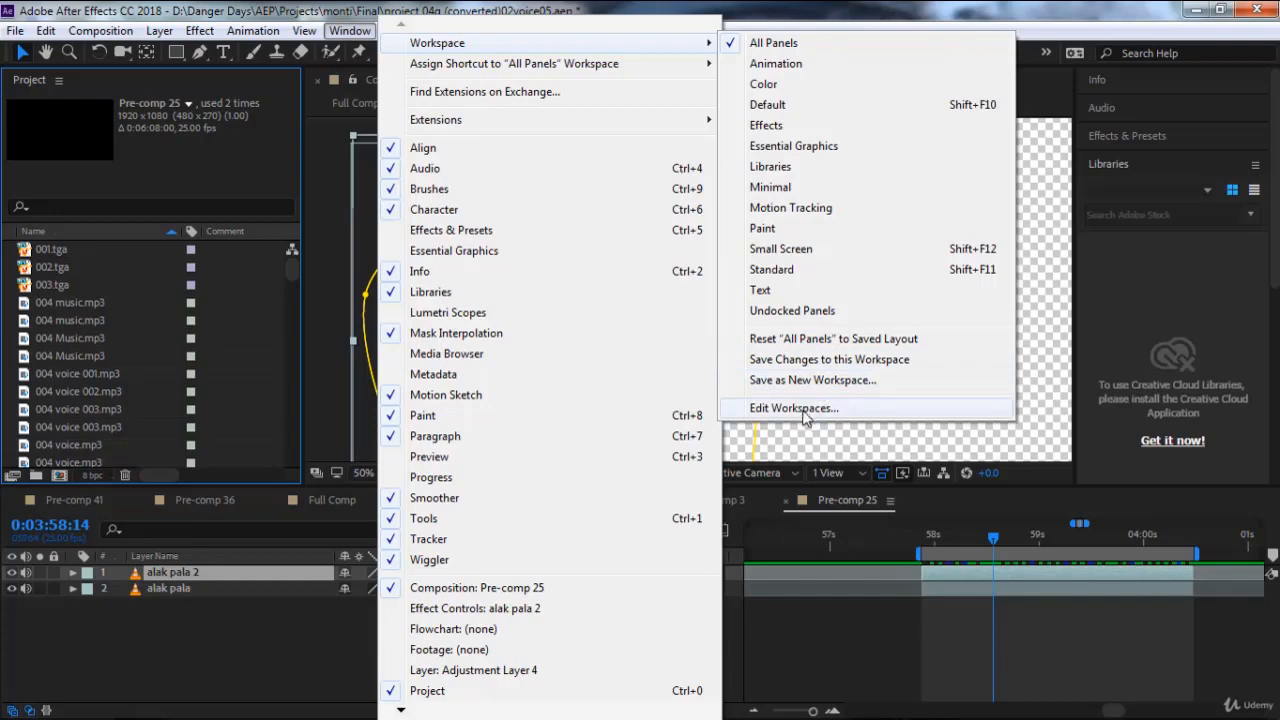
click(792, 311)
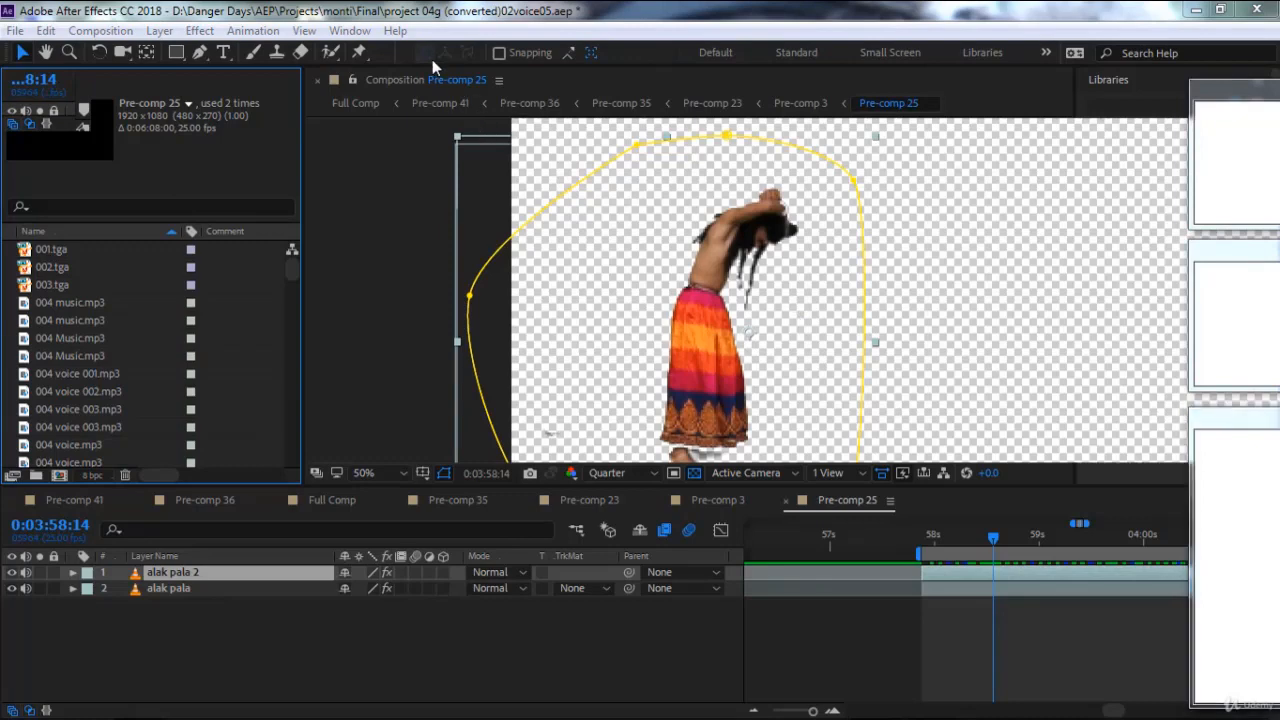
click(350, 31)
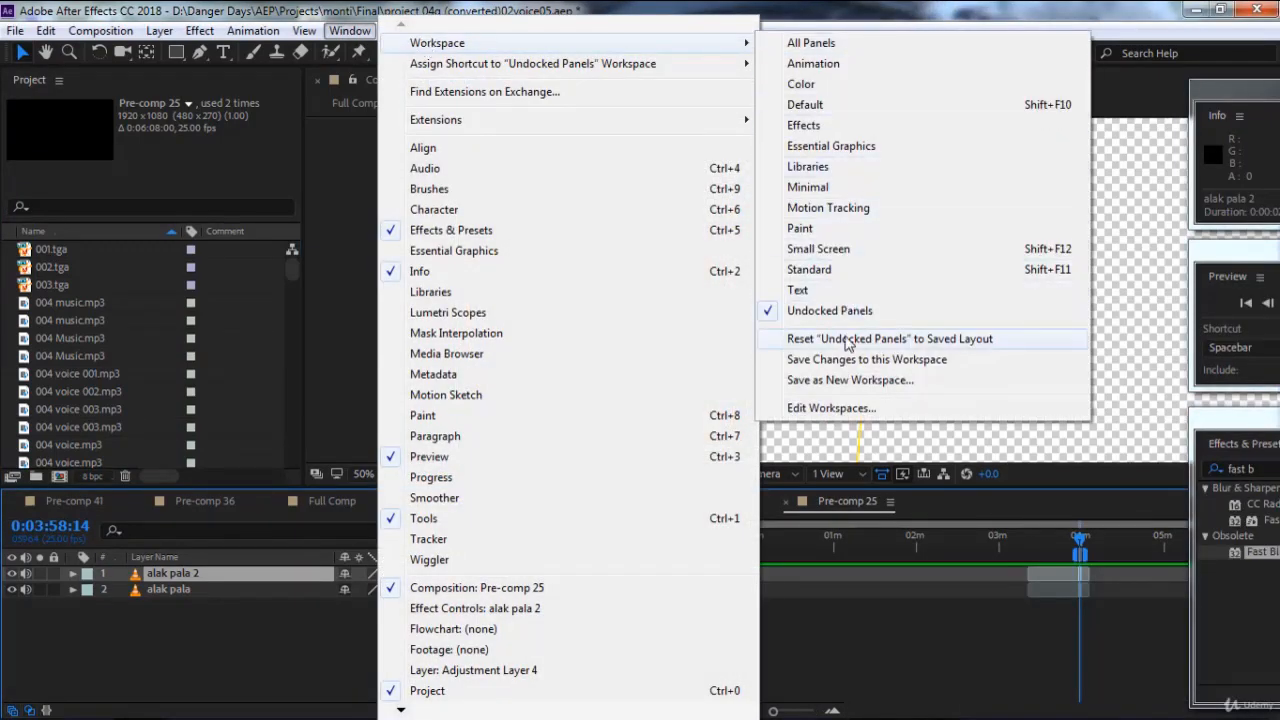
click(848, 339)
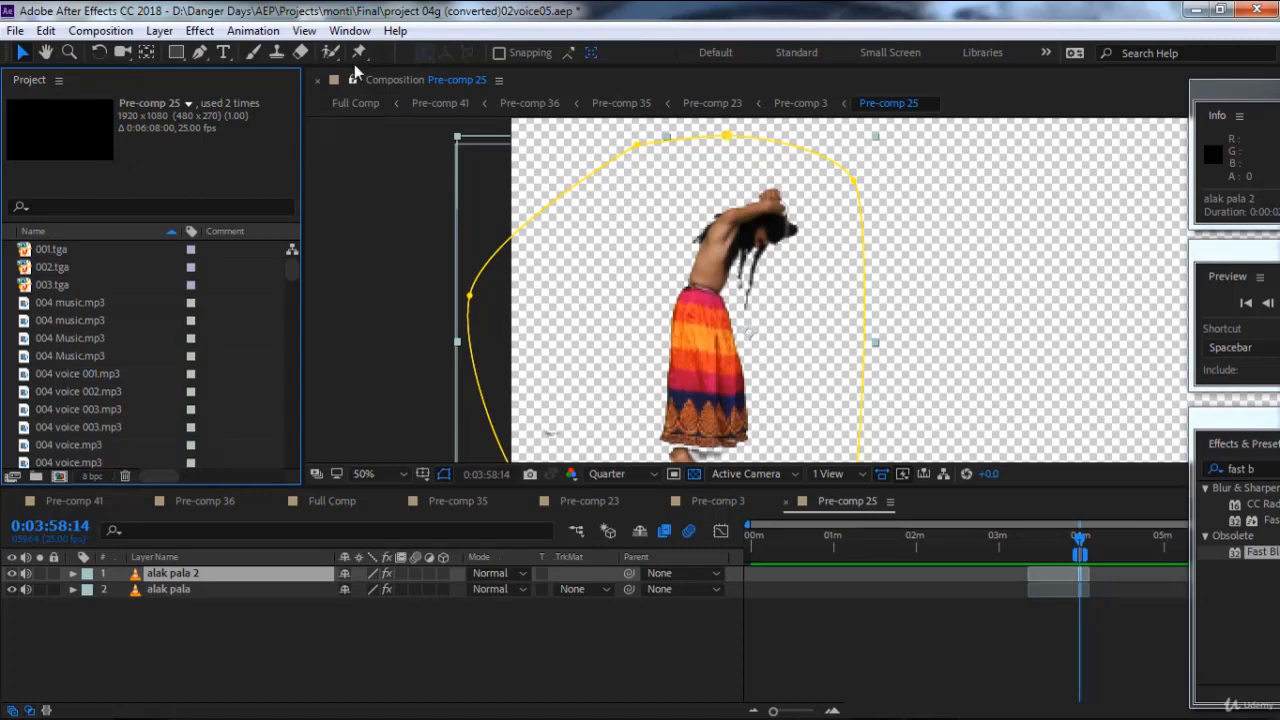
With alak pala 2 selected, assign the Shift+F10 shortcut to the Undocked Panels workspace, replacing Default.
click(172, 590)
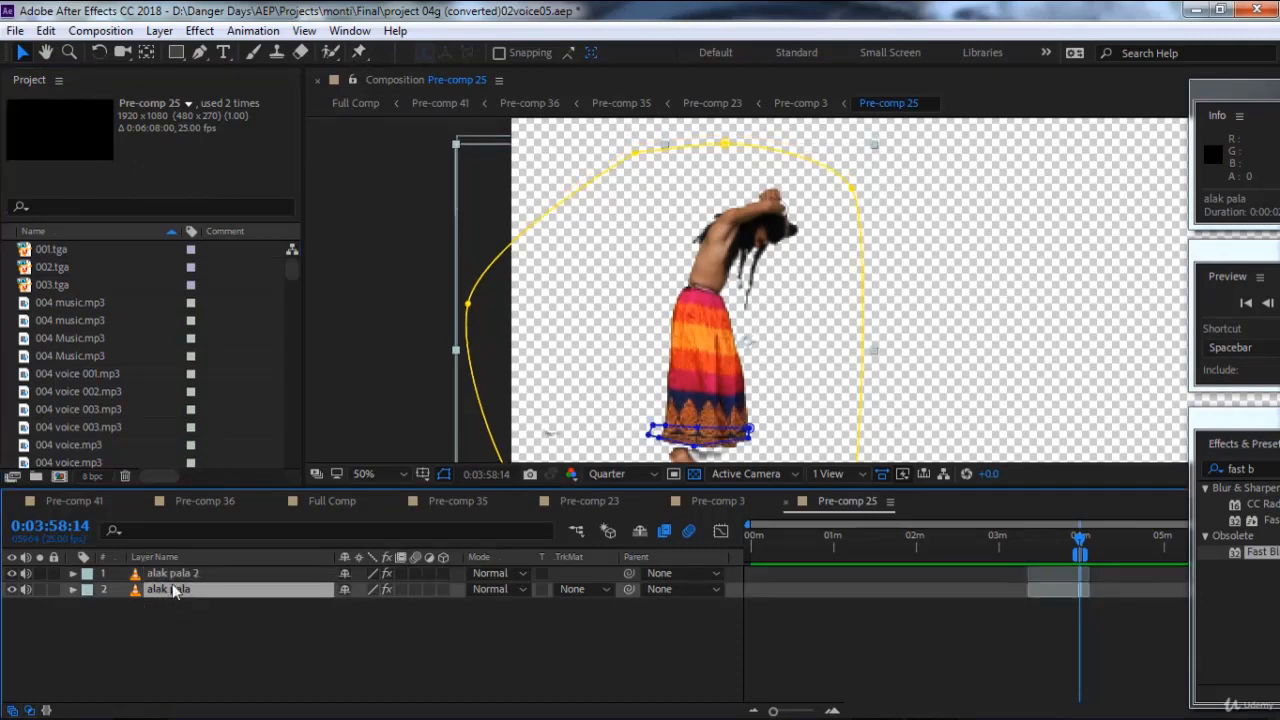
click(176, 576)
click(350, 30)
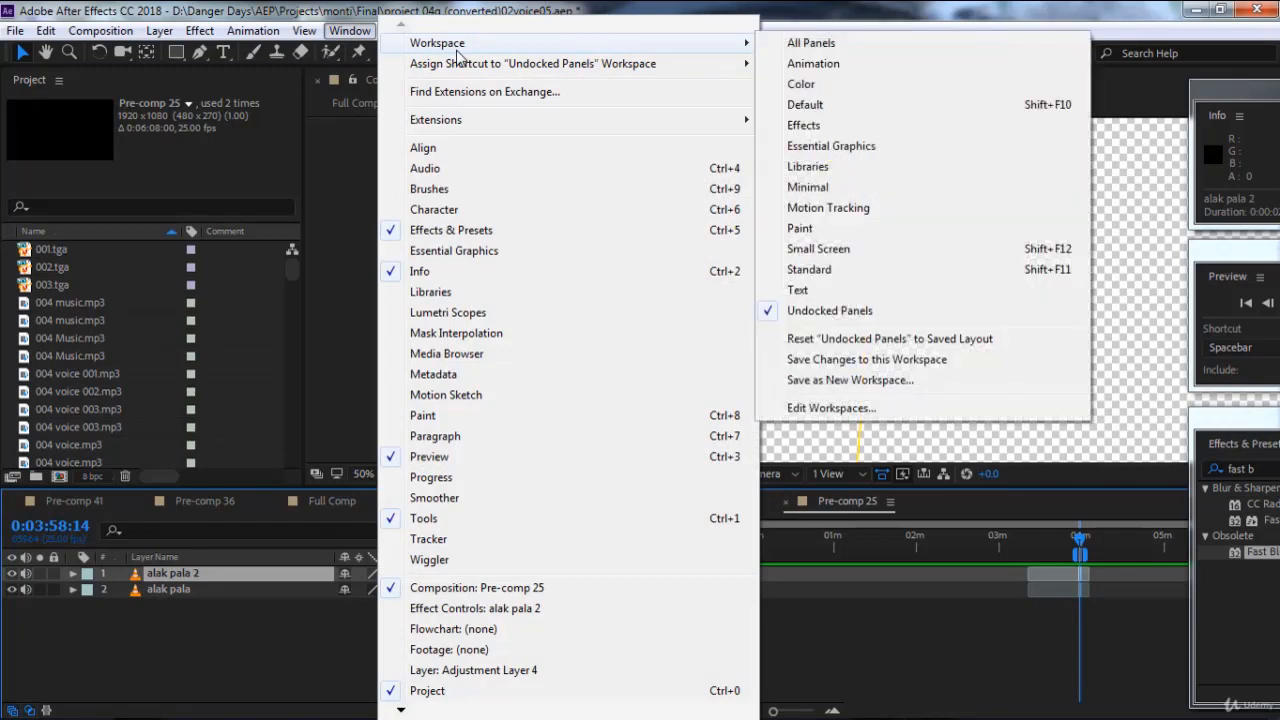
mouse_move(493, 70)
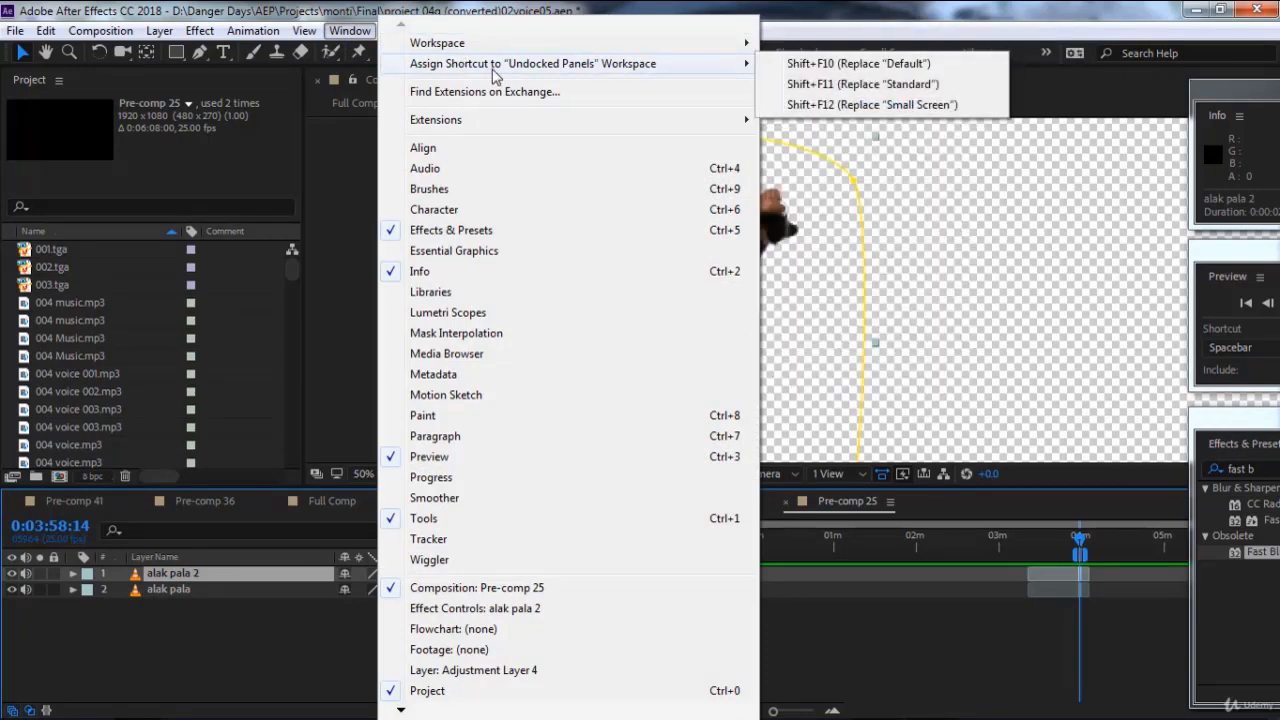
click(815, 66)
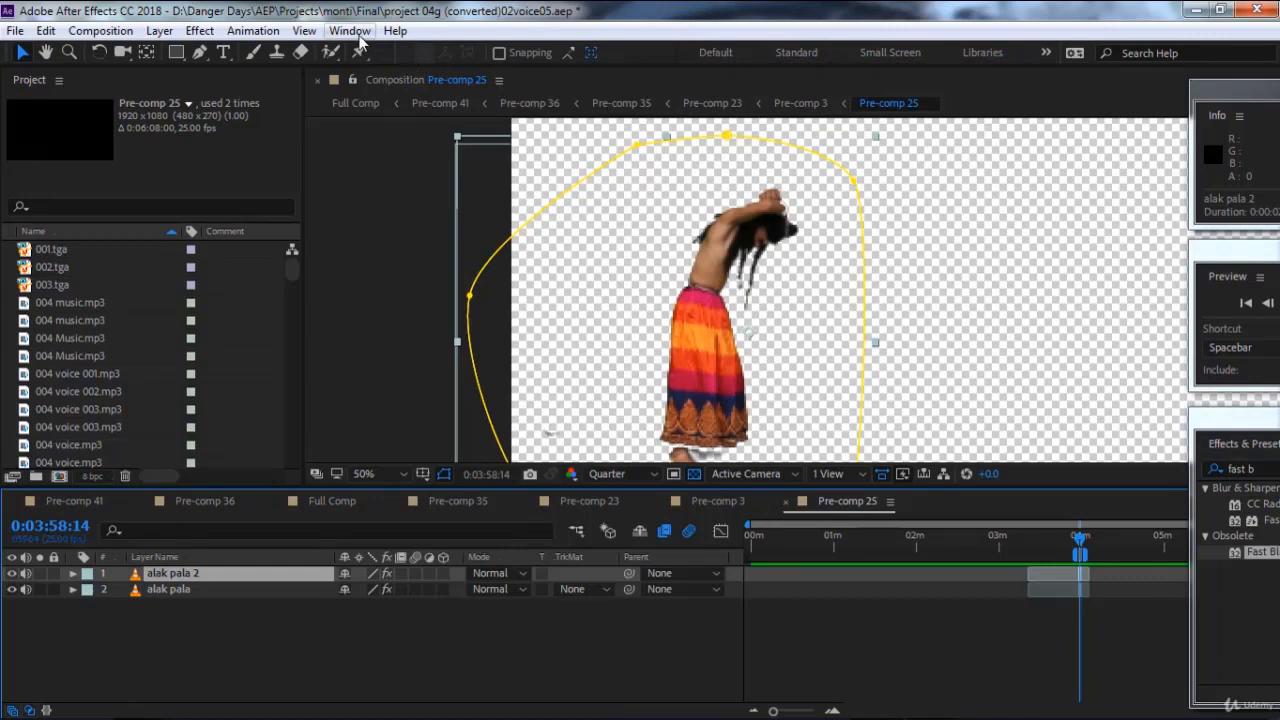
Close the Project panel and switch the viewer to the Full Comp composition.
click(60, 81)
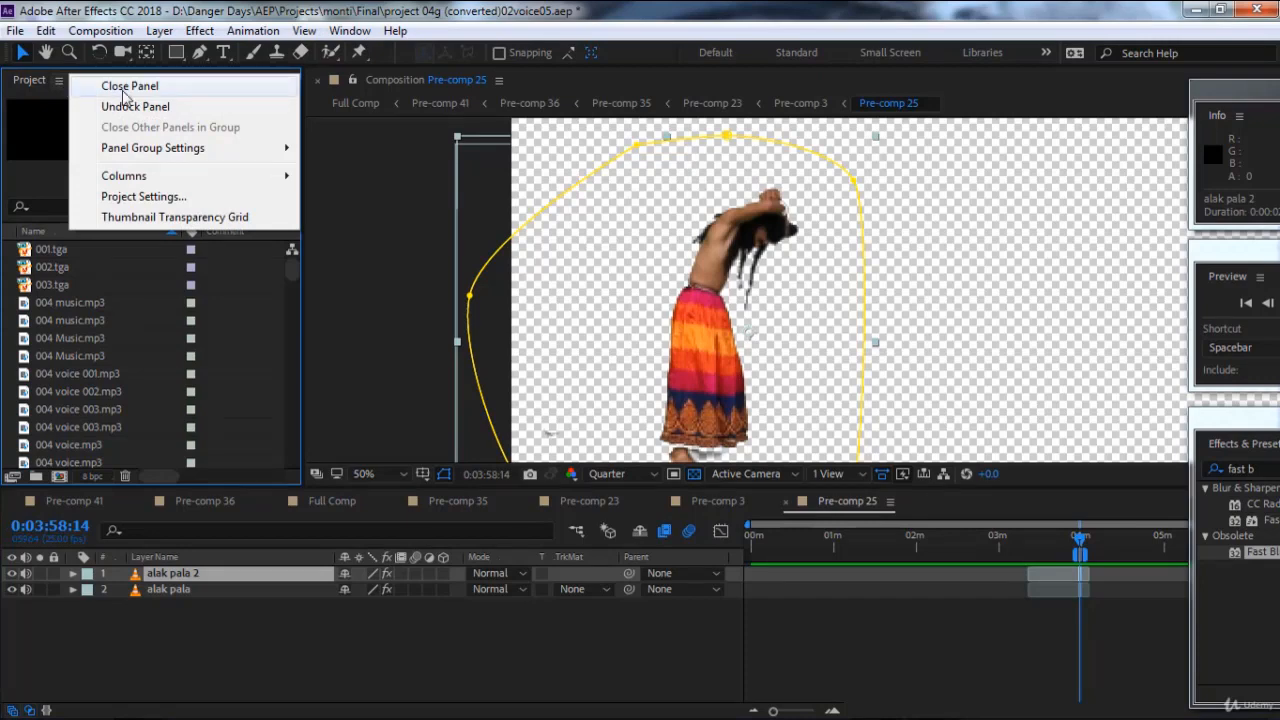
click(124, 86)
click(51, 103)
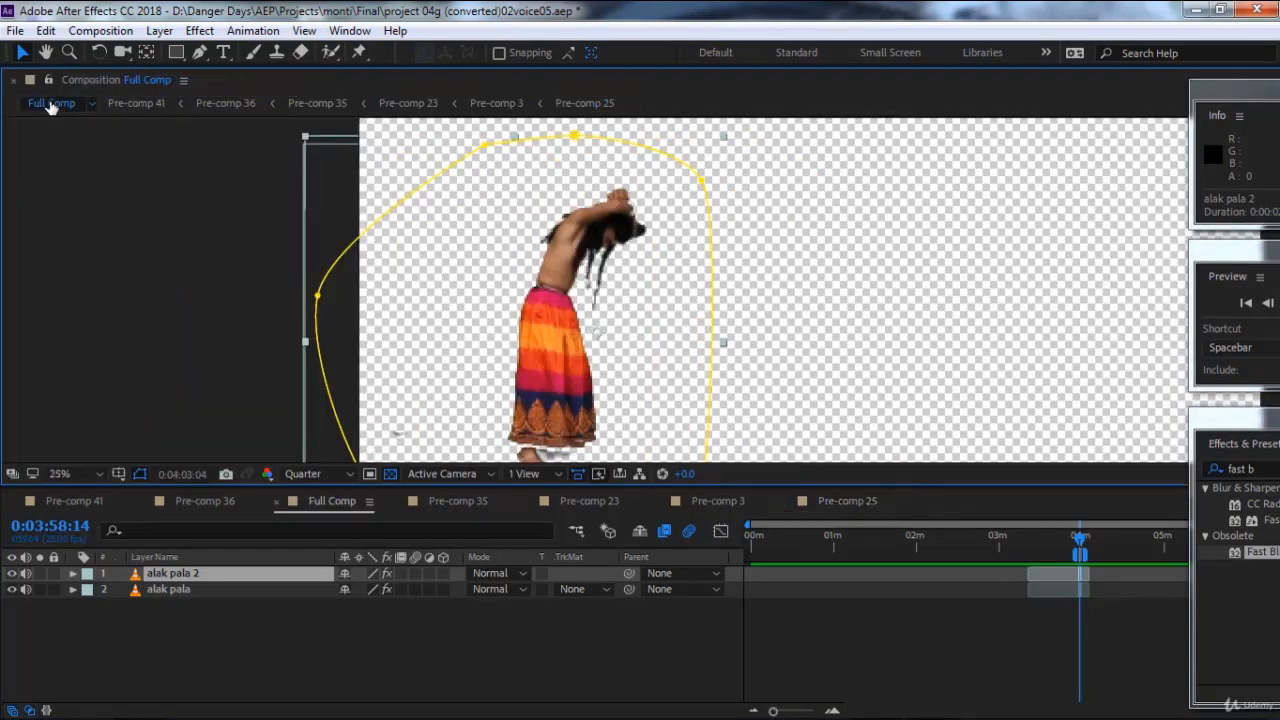
Bring back the Project panel by resetting the Undocked Panels workspace to its saved layout.
click(350, 31)
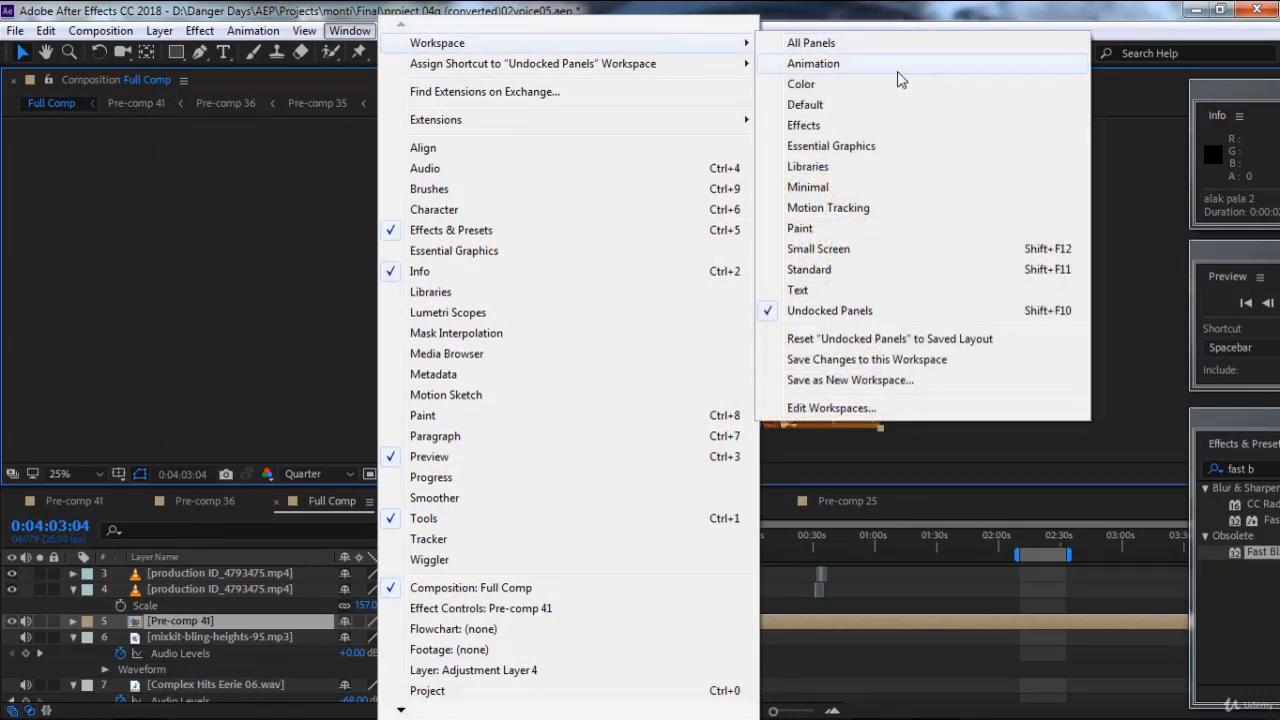
click(849, 340)
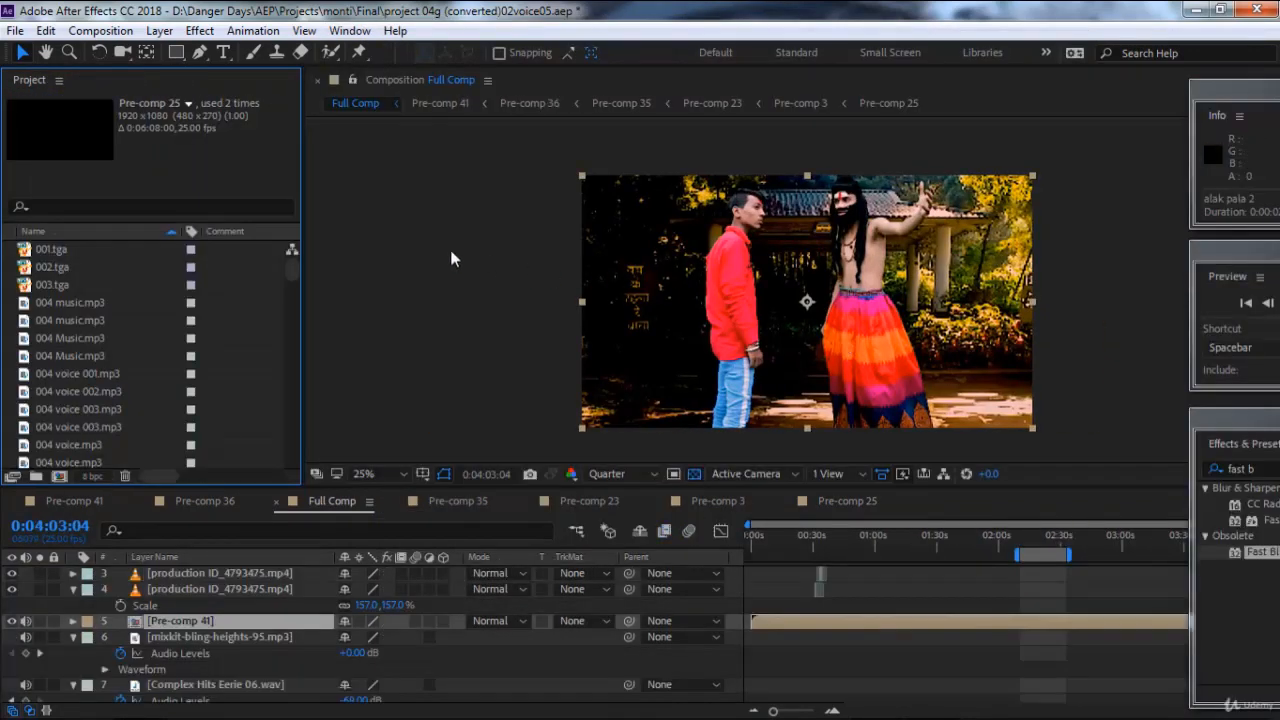
Hide the Effects & Presets panel and show the Effect Controls for Pre-comp 41.
click(350, 31)
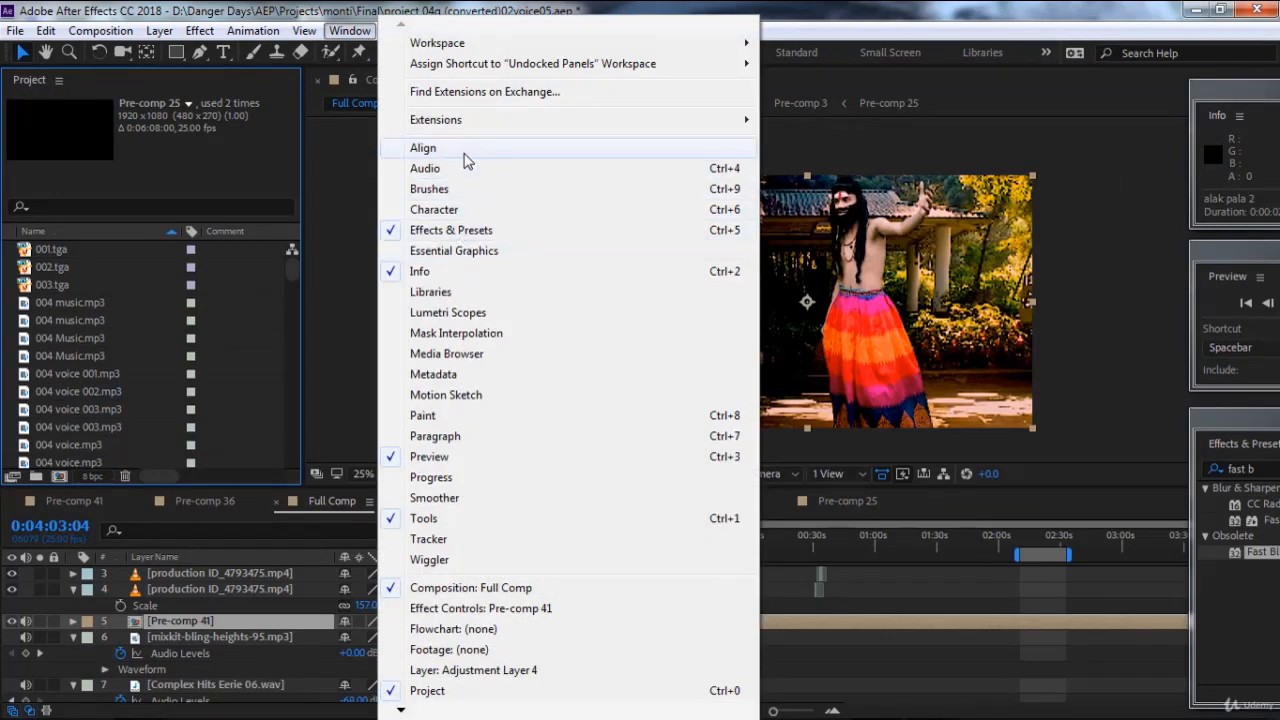
click(473, 236)
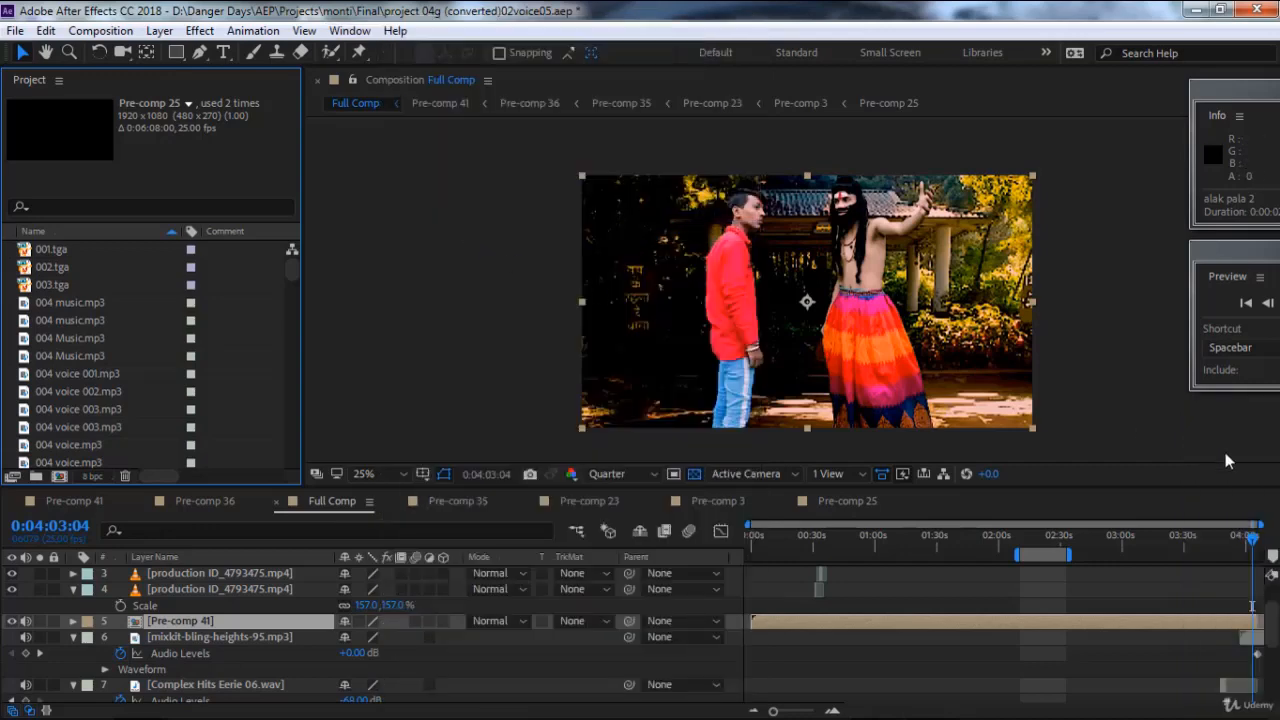
click(345, 31)
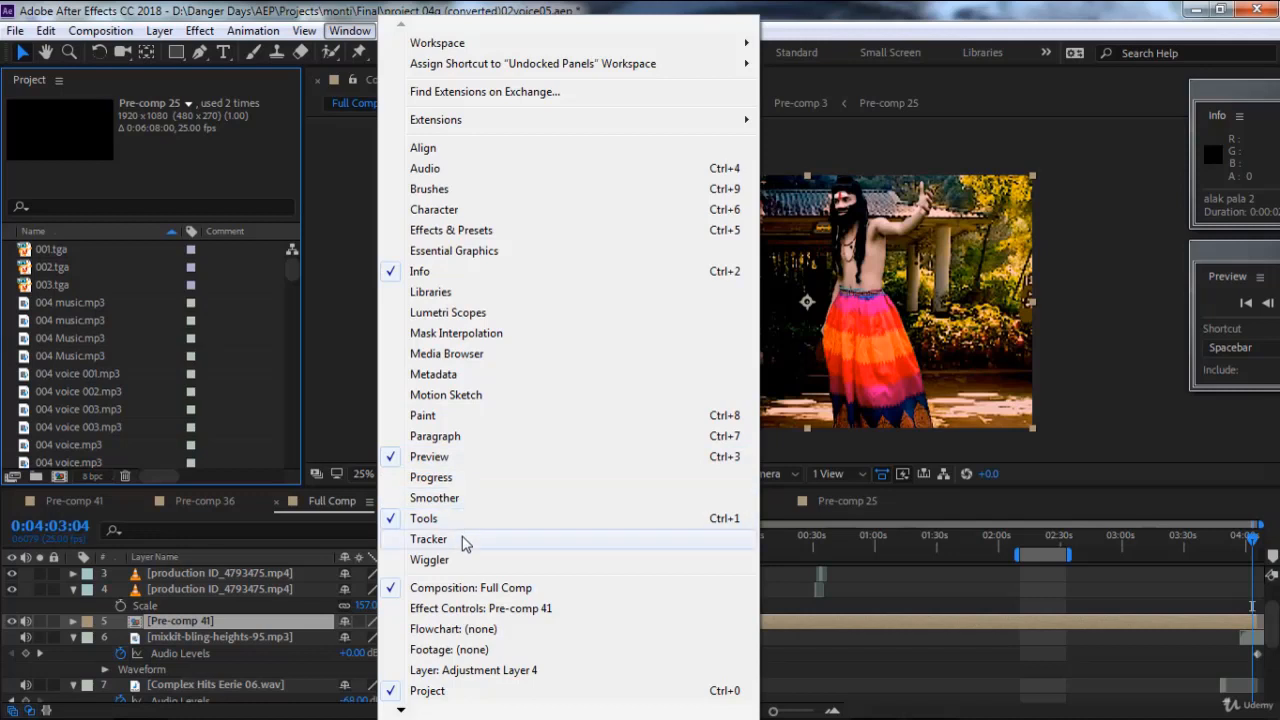
click(464, 612)
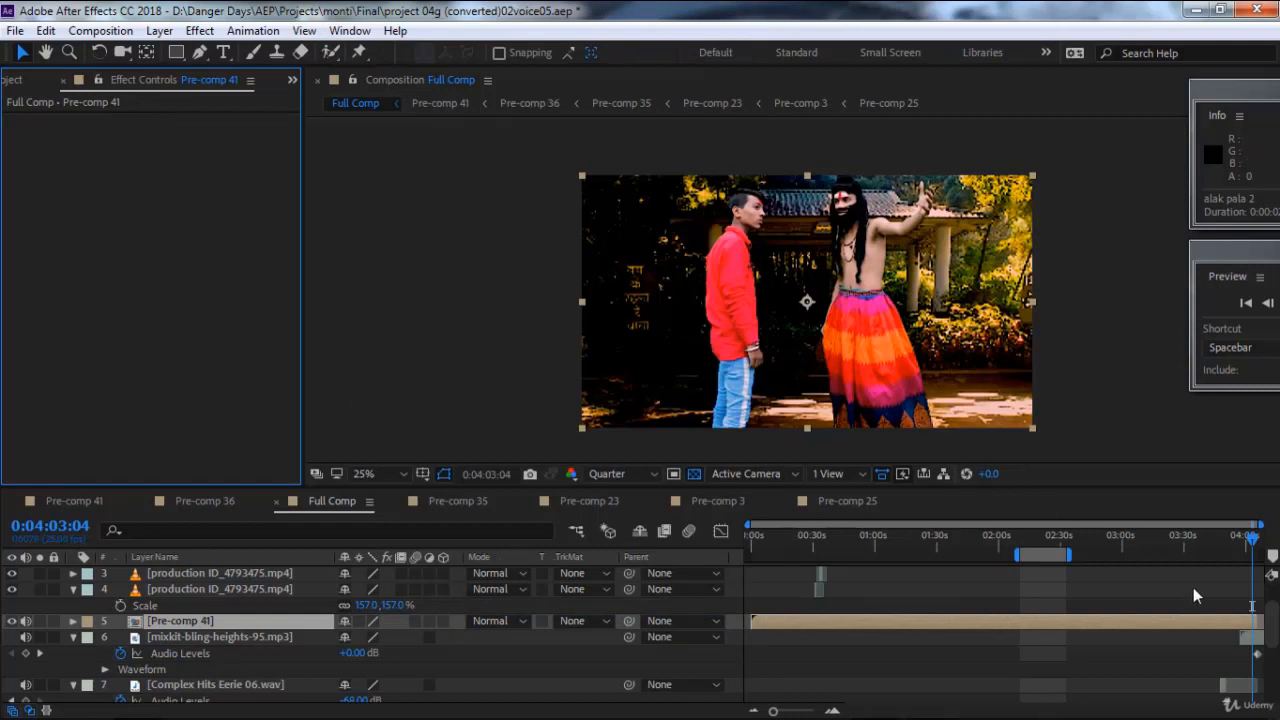
Move the current time to 0:04:01:20 and restore the saved layout of the Undocked Panels workspace.
drag(1257, 545, 1248, 545)
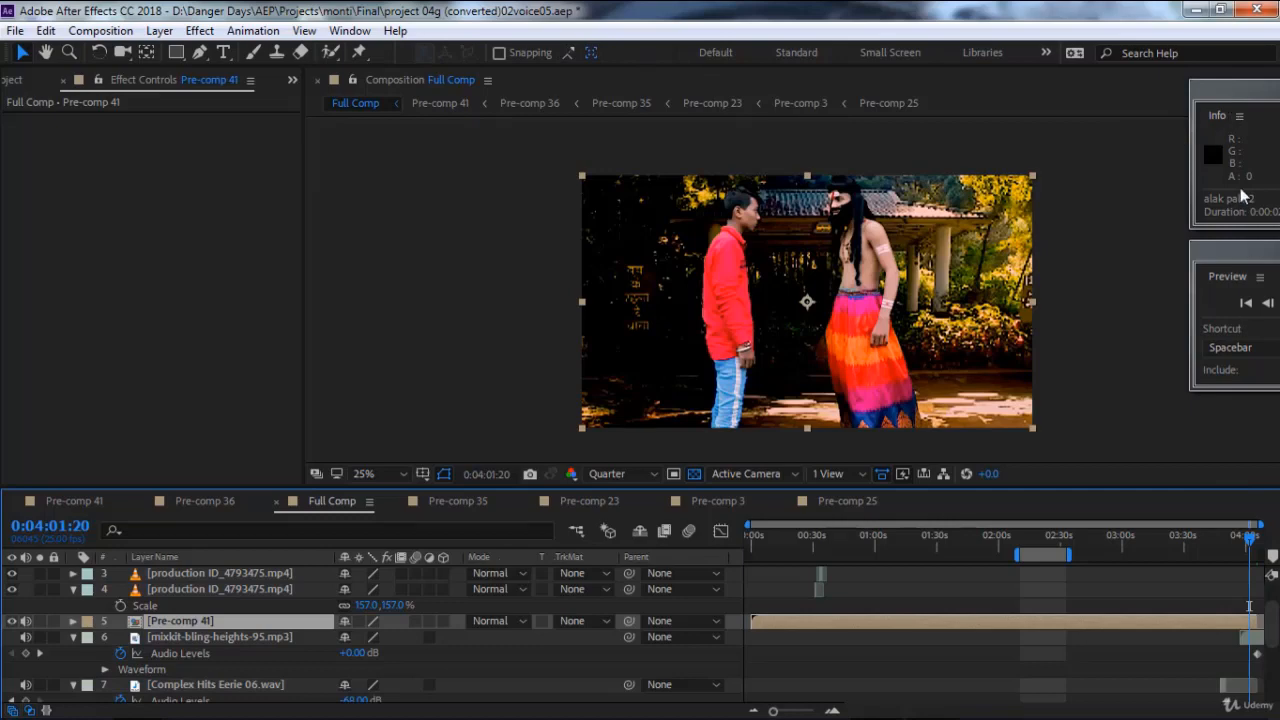
click(350, 30)
mouse_move(445, 45)
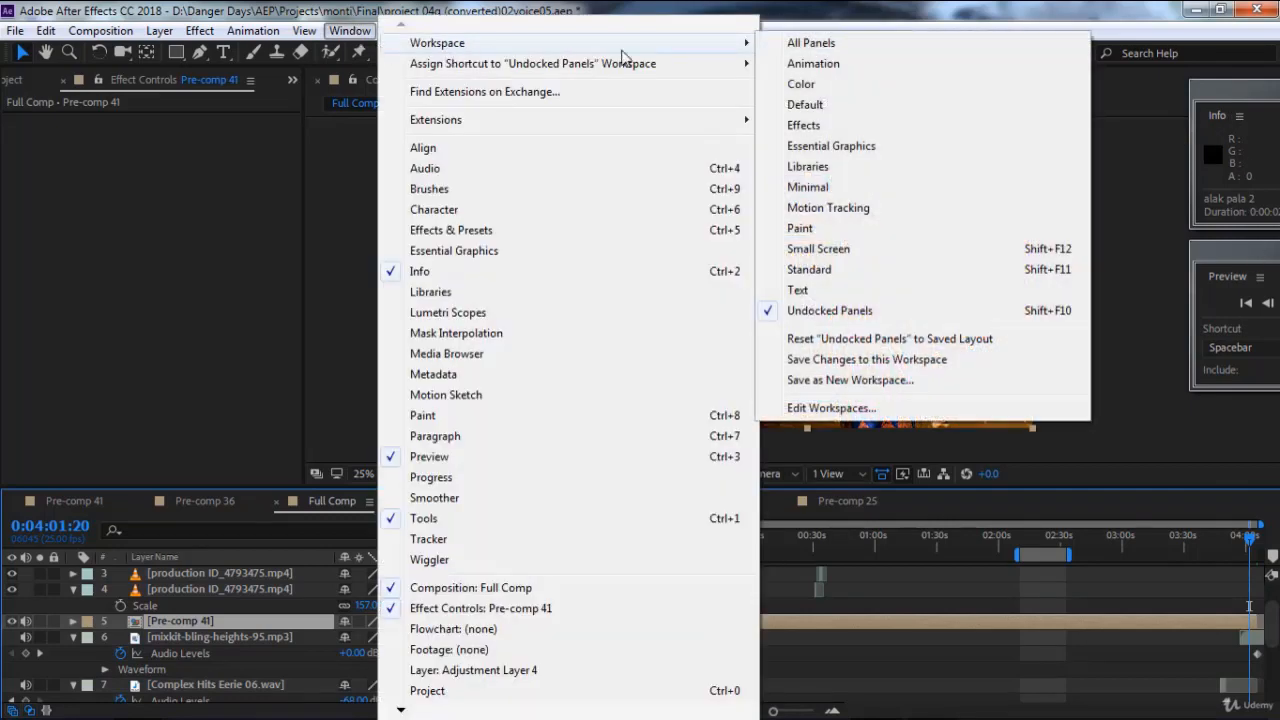
click(845, 339)
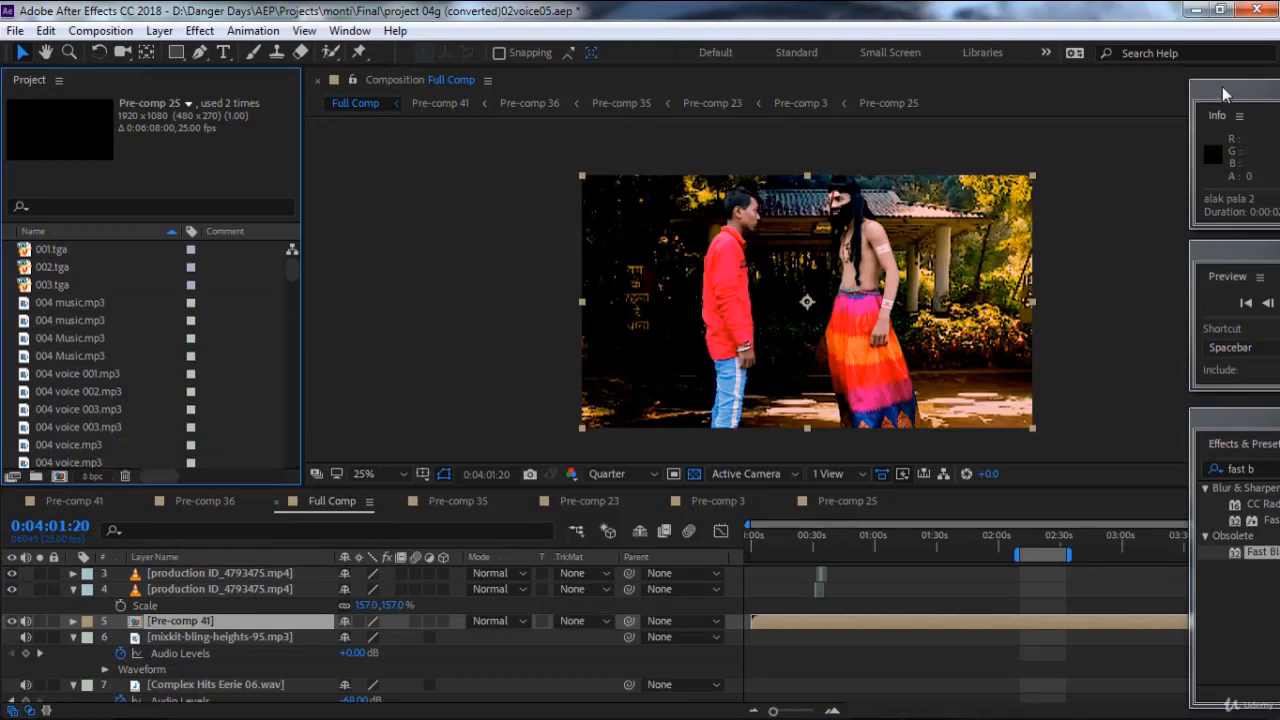
Show the Effect Controls panel for Pre-comp 41.
click(345, 31)
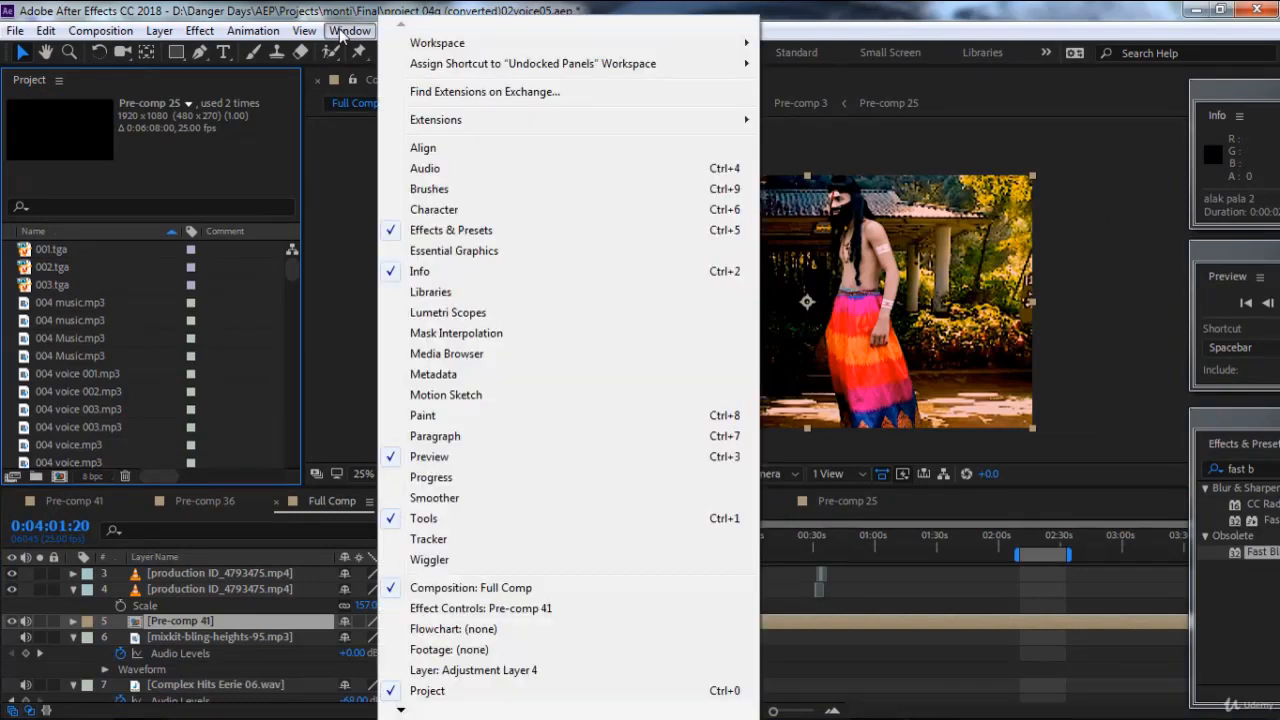
mouse_move(450, 45)
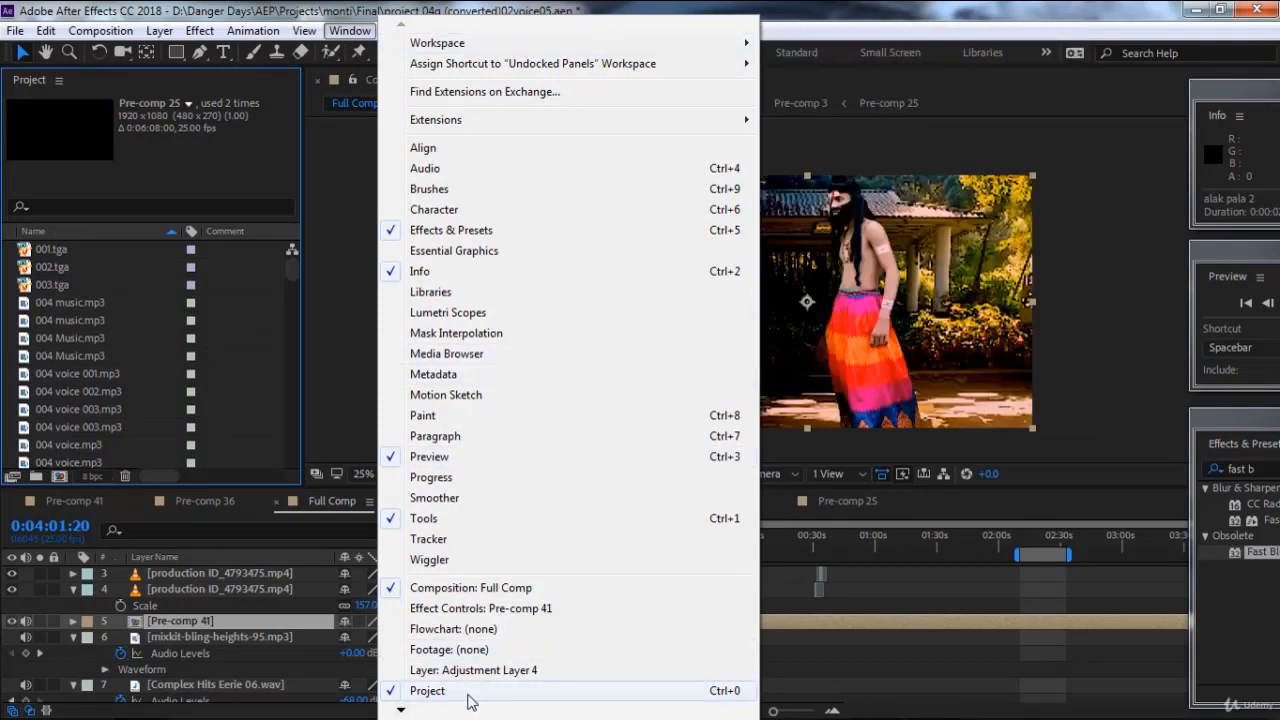
click(510, 609)
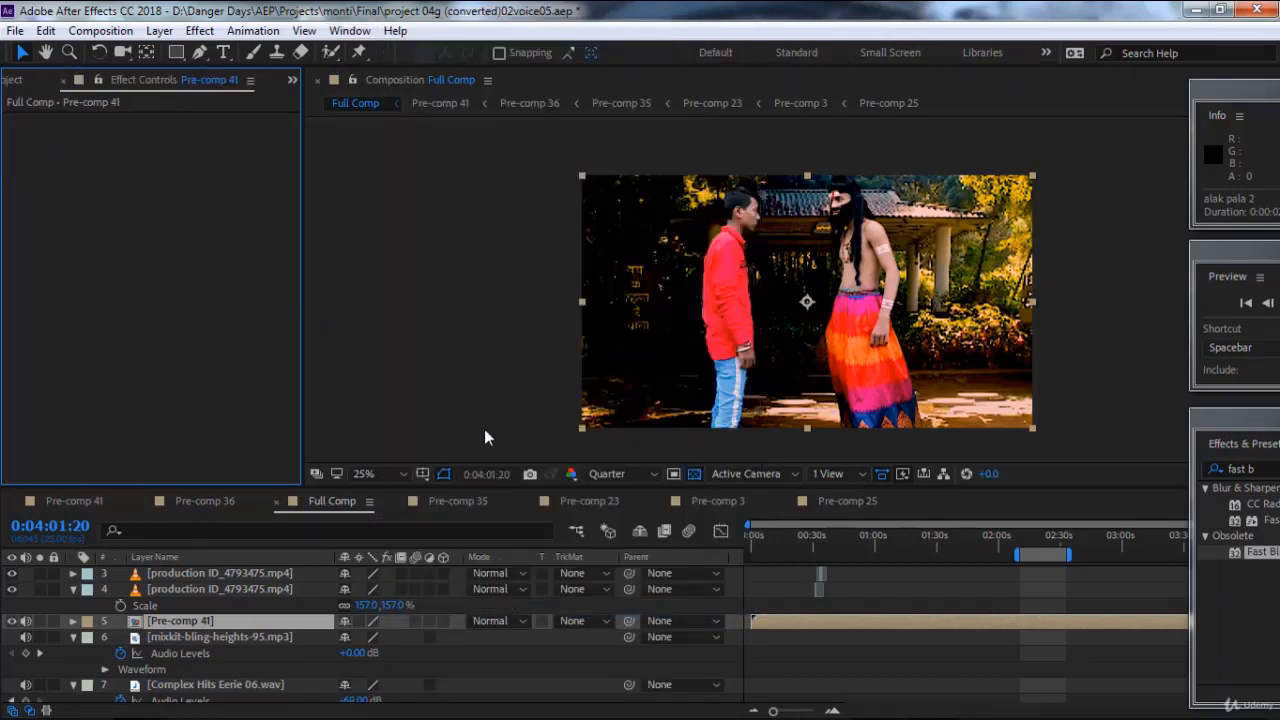
Close the floating Effects & Presets, Preview and Info panels.
drag(1212, 452, 1066, 364)
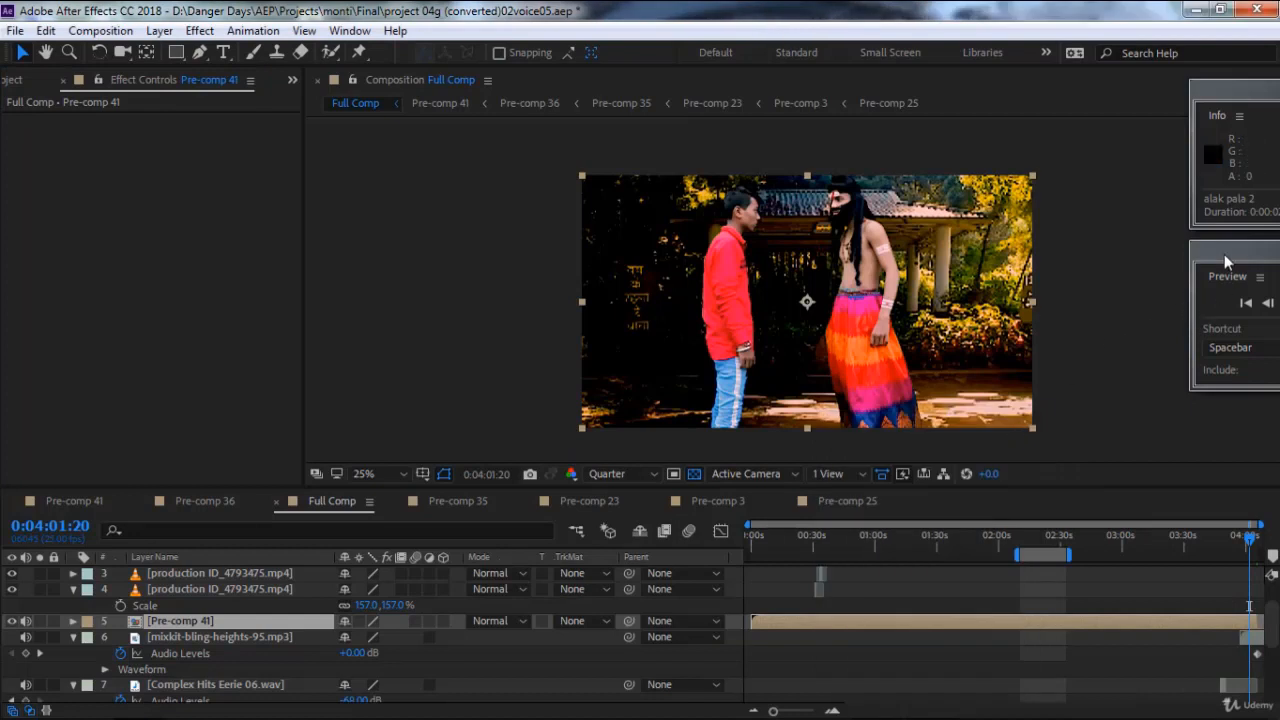
drag(1224, 254, 978, 148)
click(1010, 148)
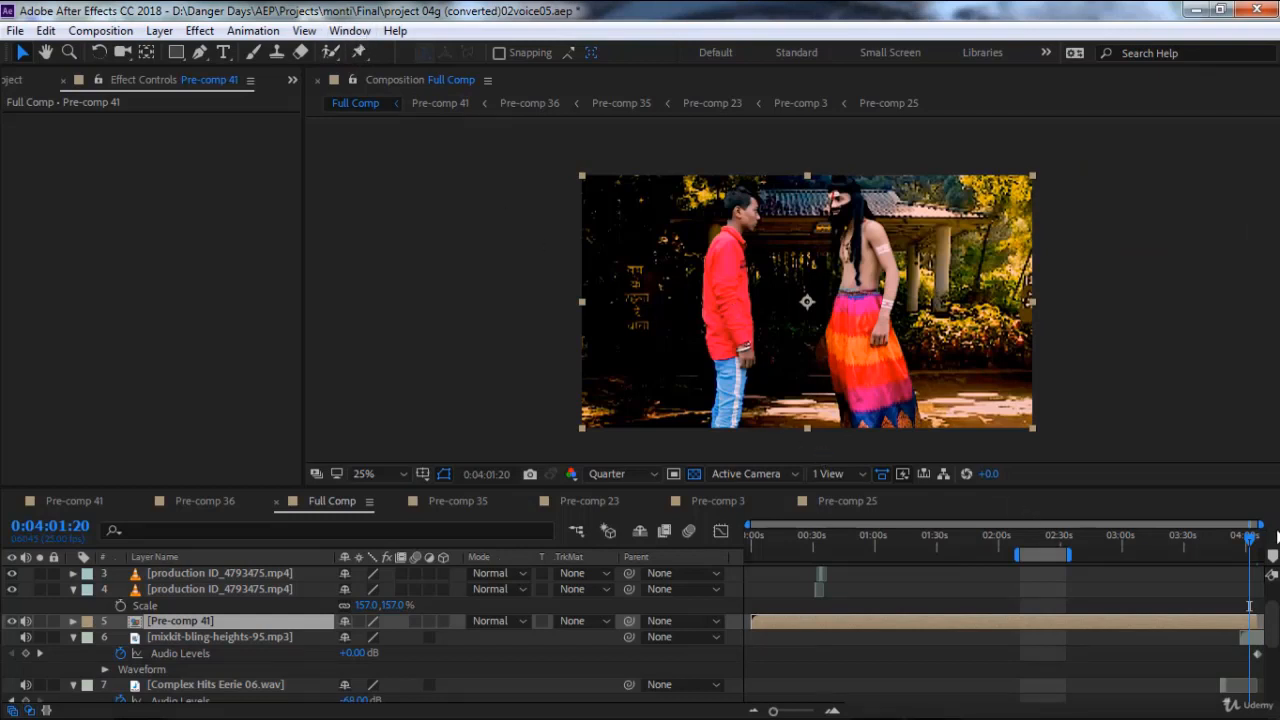
Move the current time in Full Comp to 0:03:56:19 and check the Pre-comp 41 layer by hiding and showing it.
mouse_move(1252, 540)
mouse_down()
mouse_move(1228, 540)
mouse_move(1251, 541)
mouse_up()
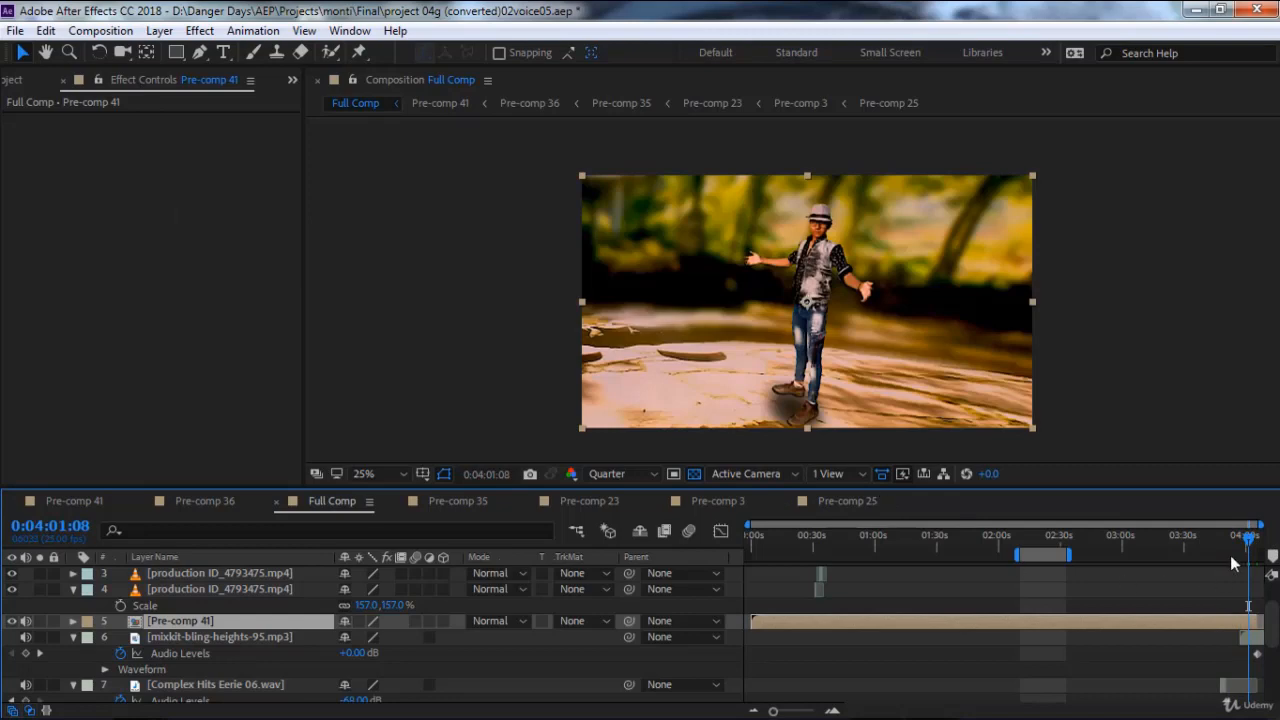
drag(1249, 541, 1235, 540)
key(space)
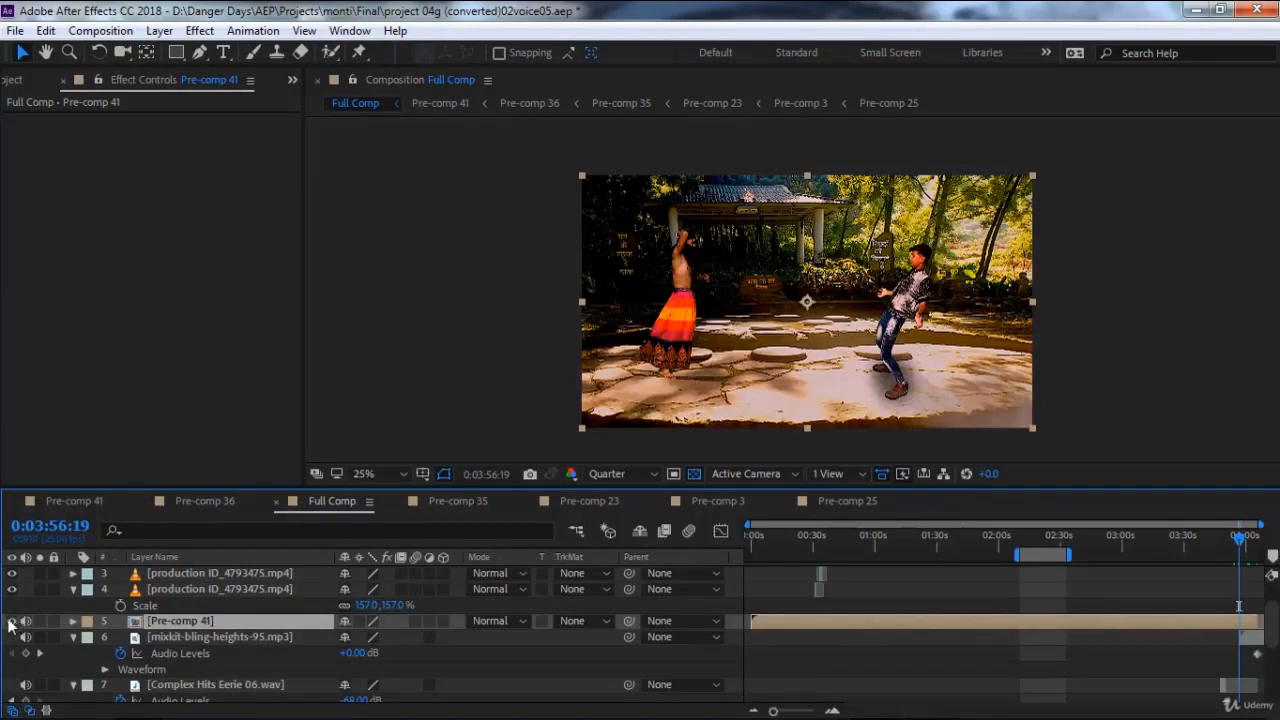
click(11, 621)
click(11, 621)
Open the nested compositions from Pre-comp 41 through Pre-comp 36, Pre-comp 35 and Pre-comp 23 down to Pre-comp 3.
double_click(177, 621)
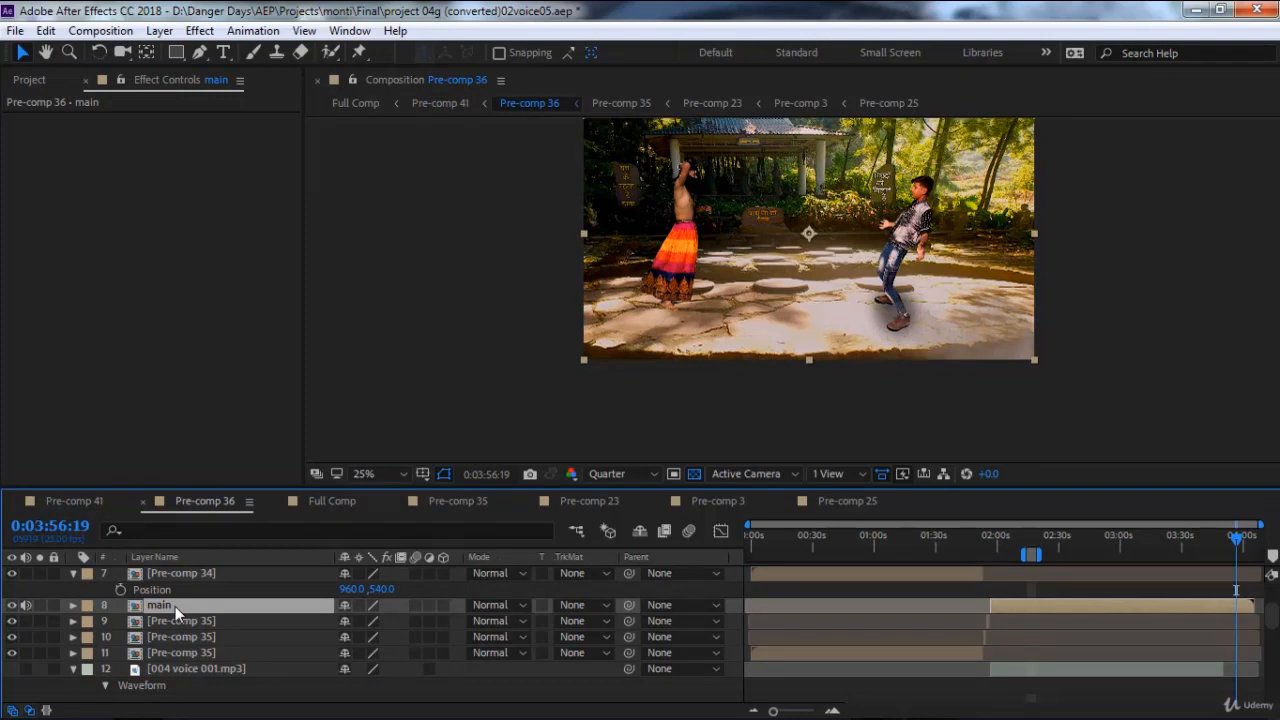
double_click(175, 606)
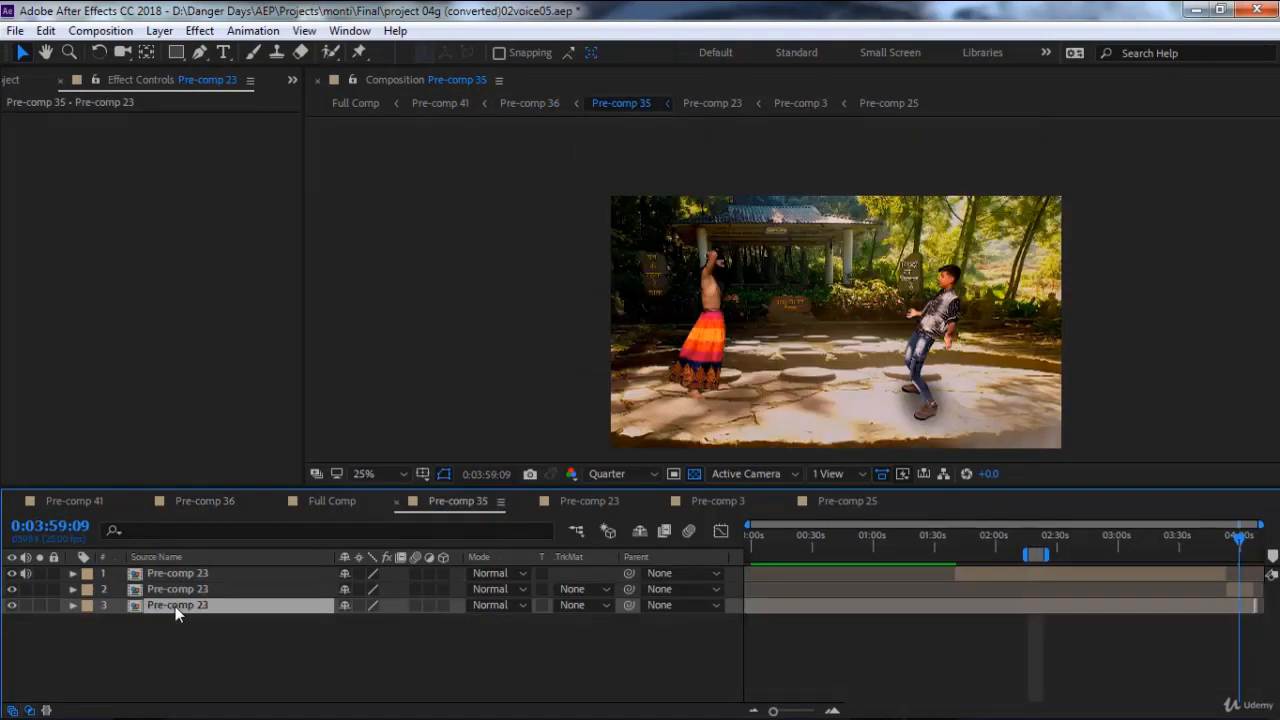
double_click(199, 591)
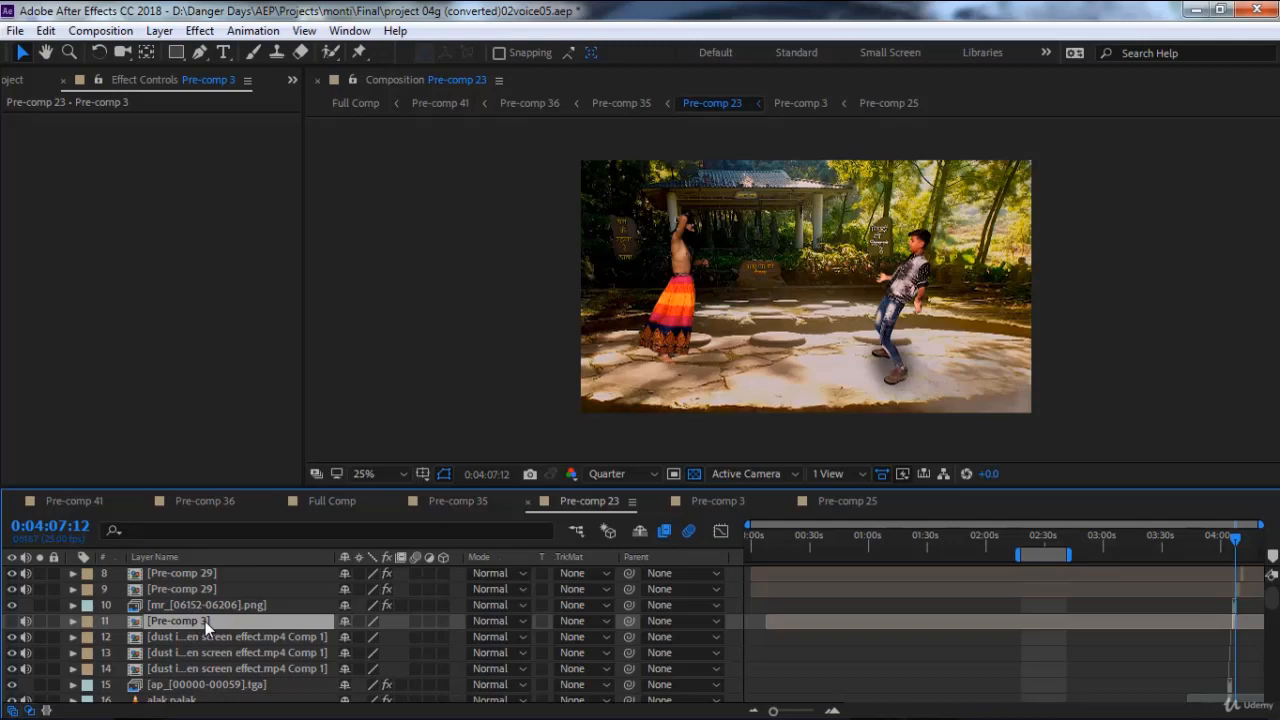
double_click(205, 621)
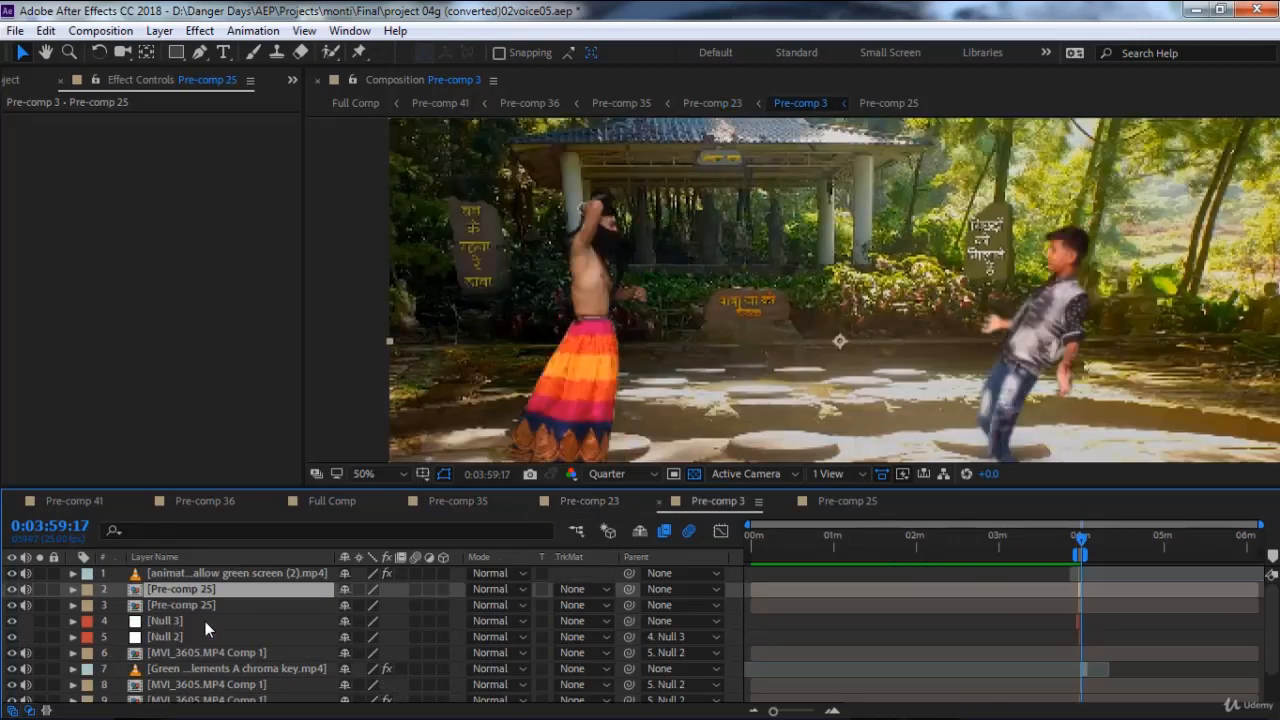
Move the current time to 0:03:58:10 in Pre-comp 3 and briefly solo the upper Pre-comp 25 layer to view it alone.
click(831, 712)
click(831, 712)
click(831, 712)
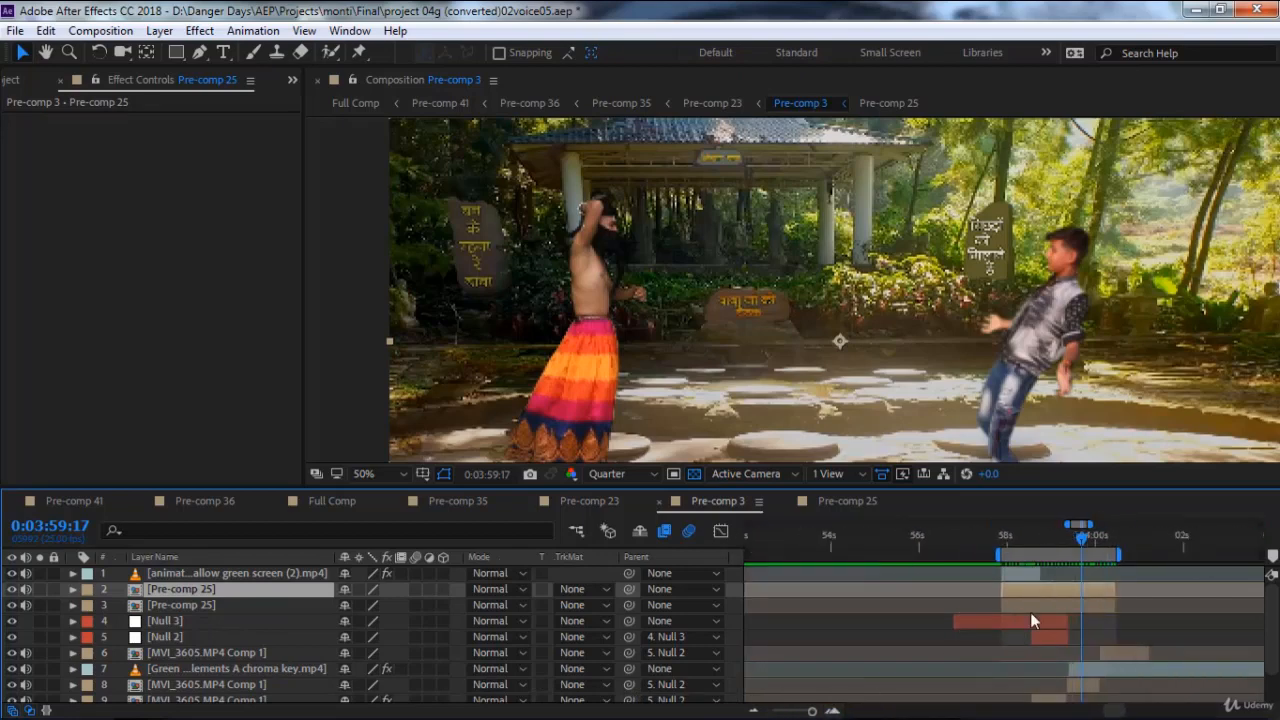
click(1024, 541)
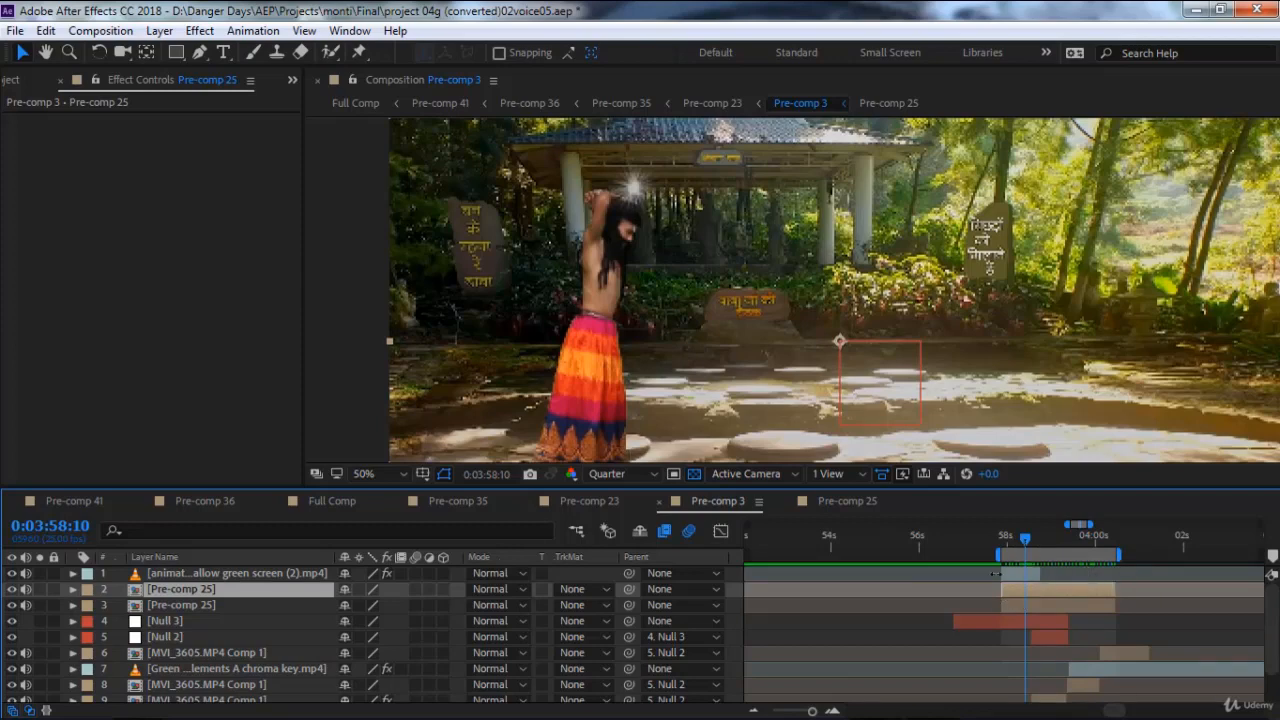
click(38, 590)
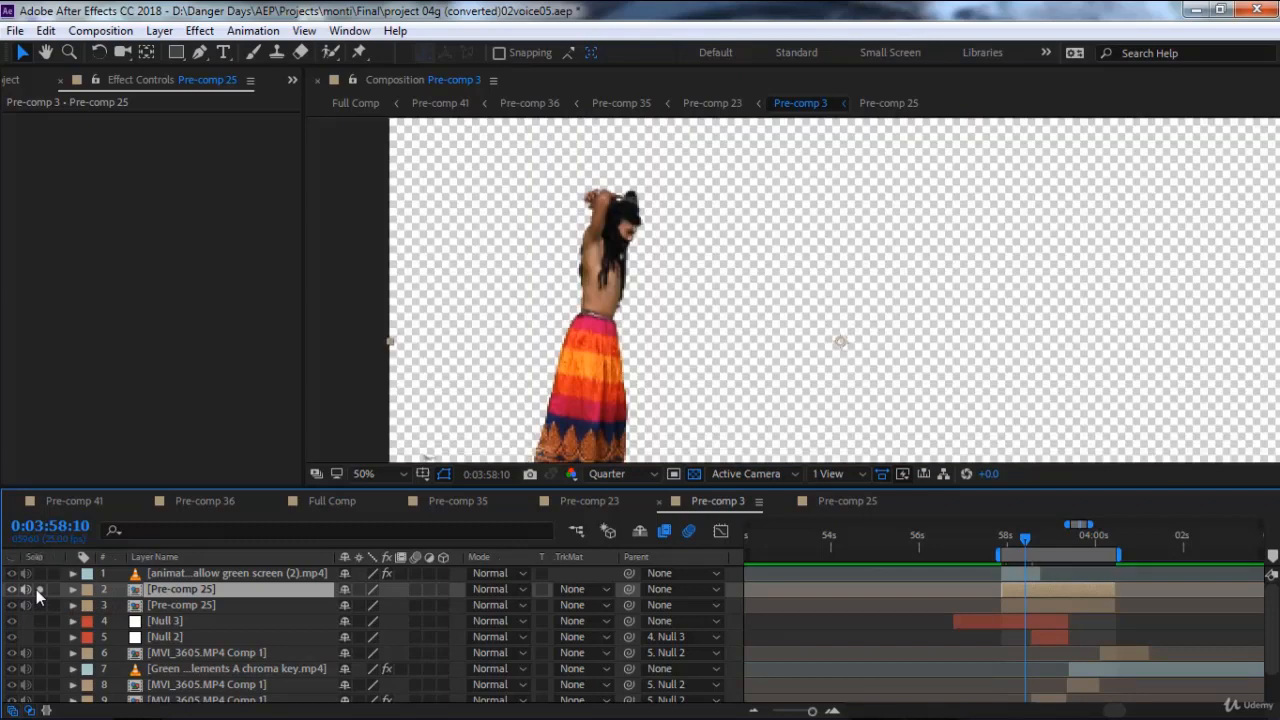
click(38, 590)
Examine the masked skirt hem of the lower Pre-comp 25 layer by toggling the visibility of both Pre-comp 25 layers.
click(188, 606)
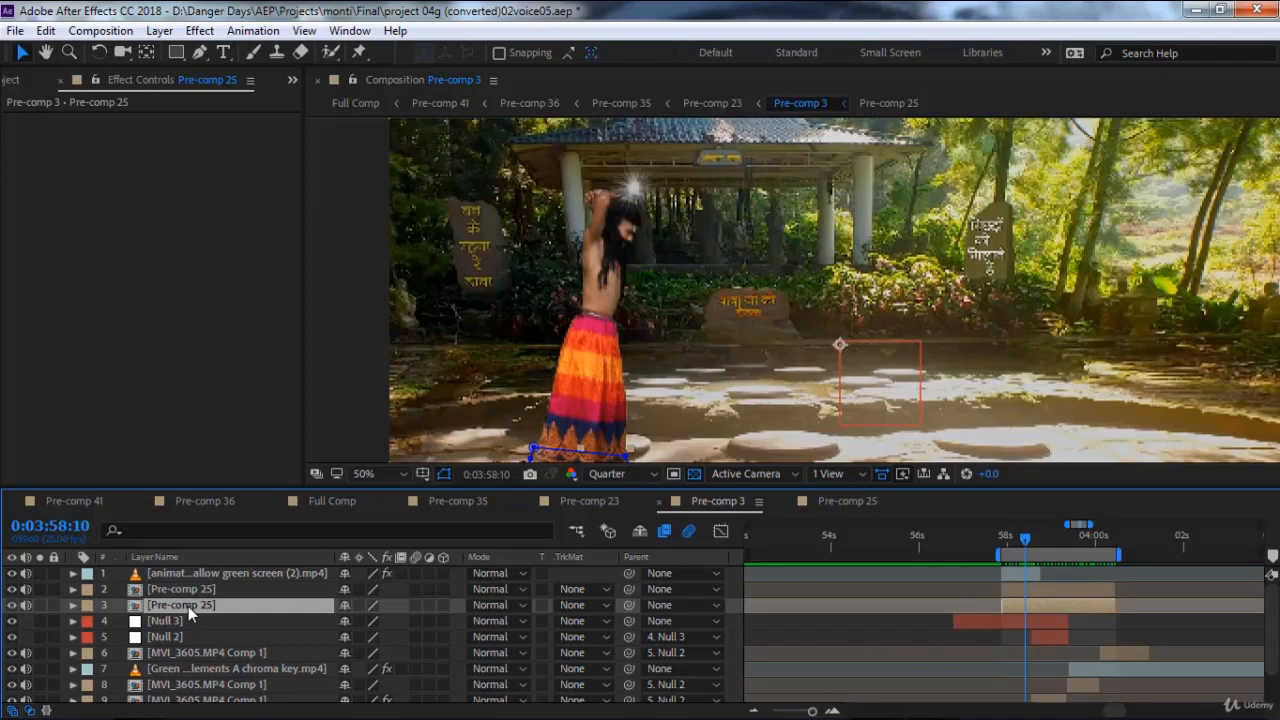
drag(625, 406, 617, 348)
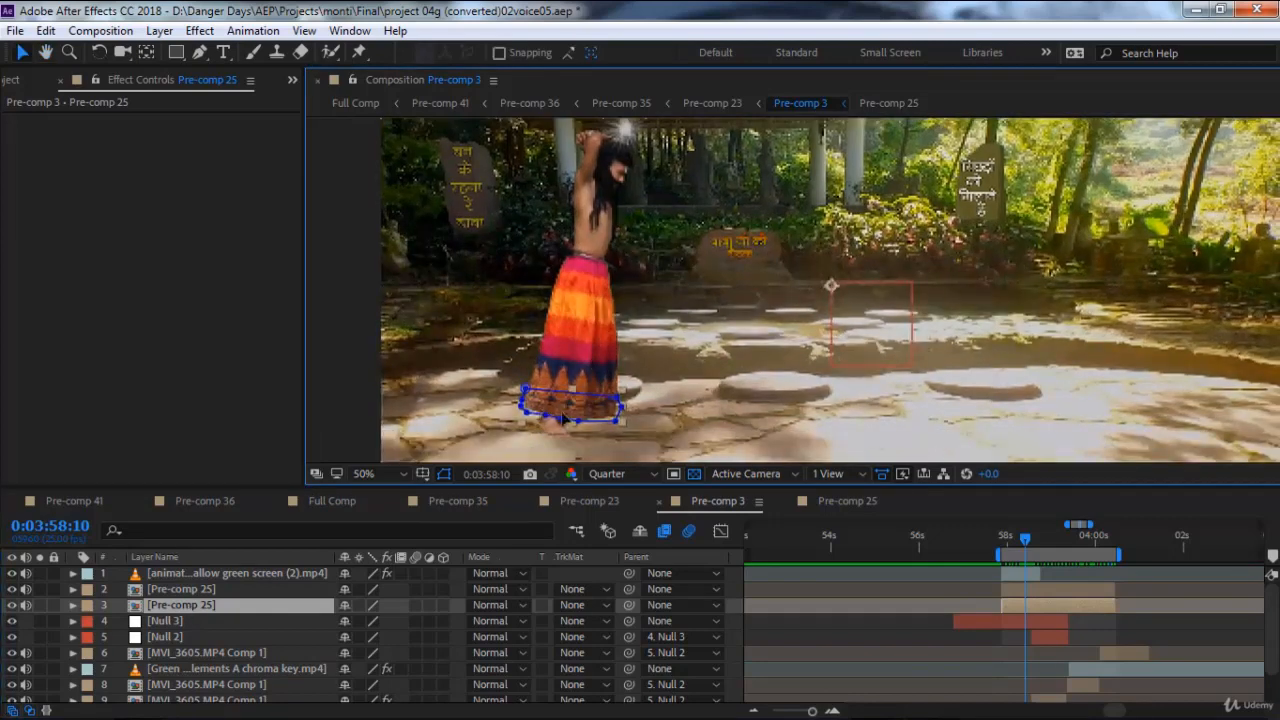
scroll(563, 425, up, 4)
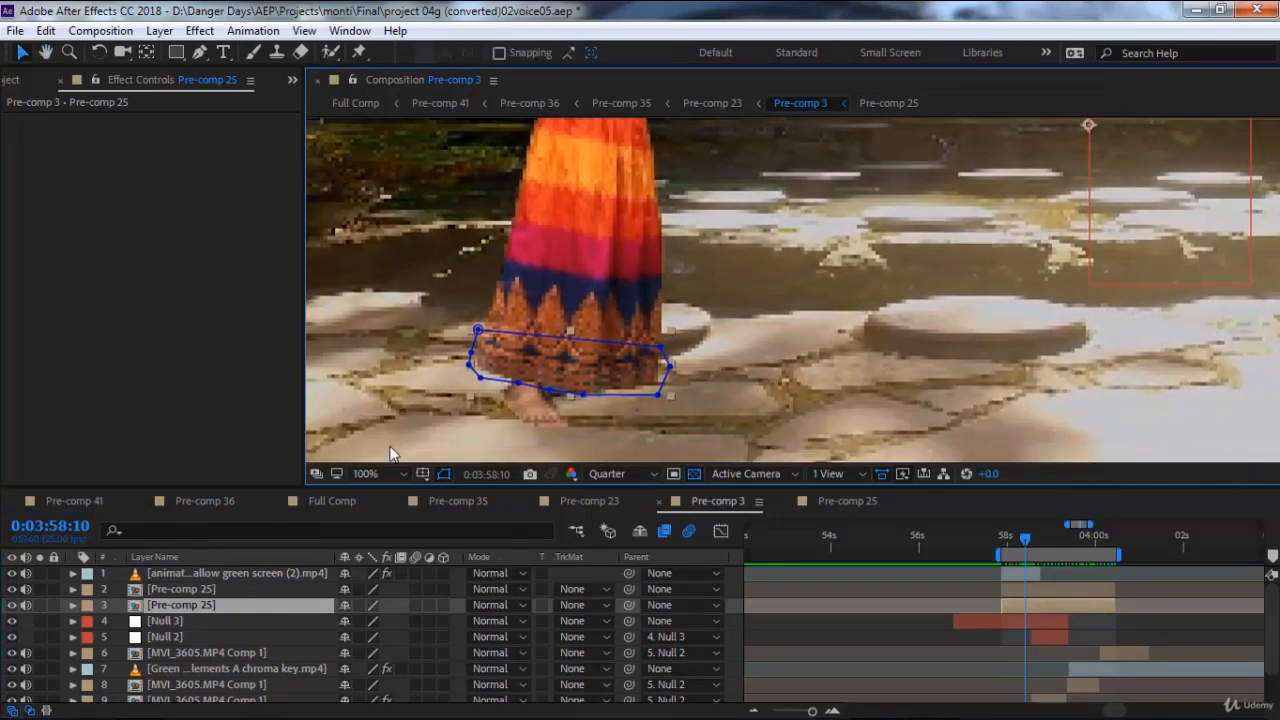
click(12, 590)
click(12, 590)
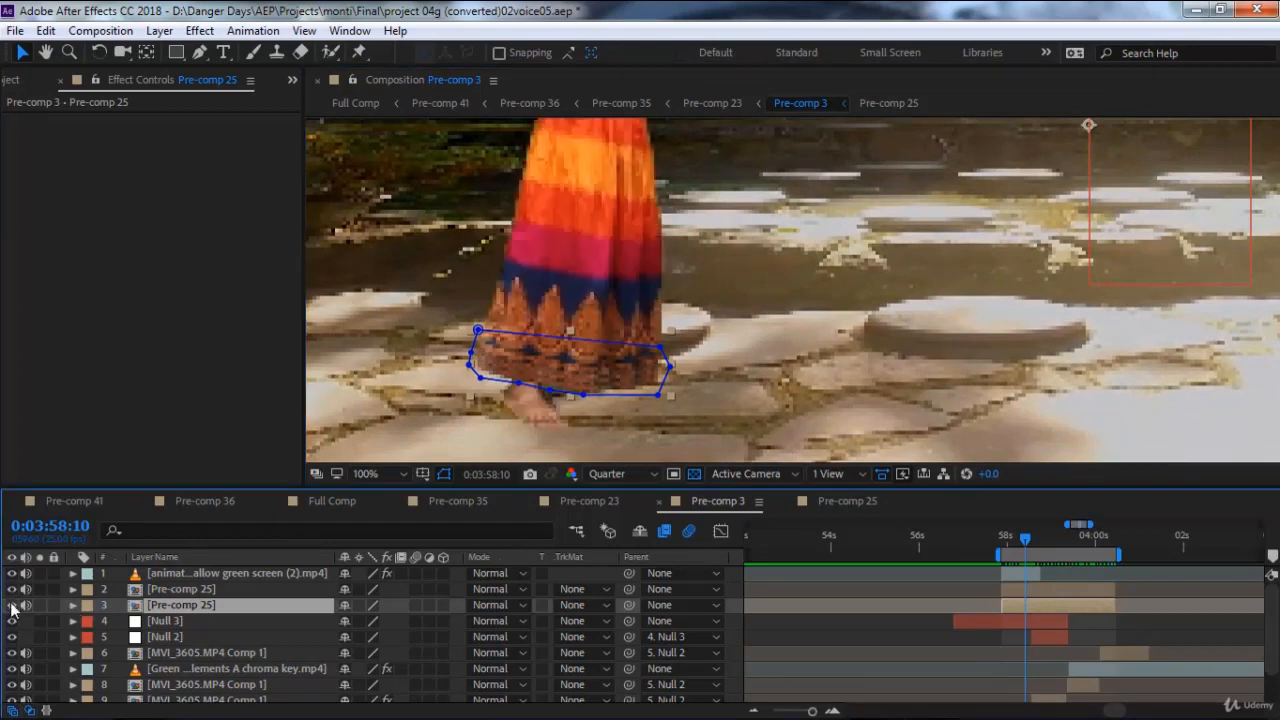
click(12, 605)
click(12, 605)
click(12, 605)
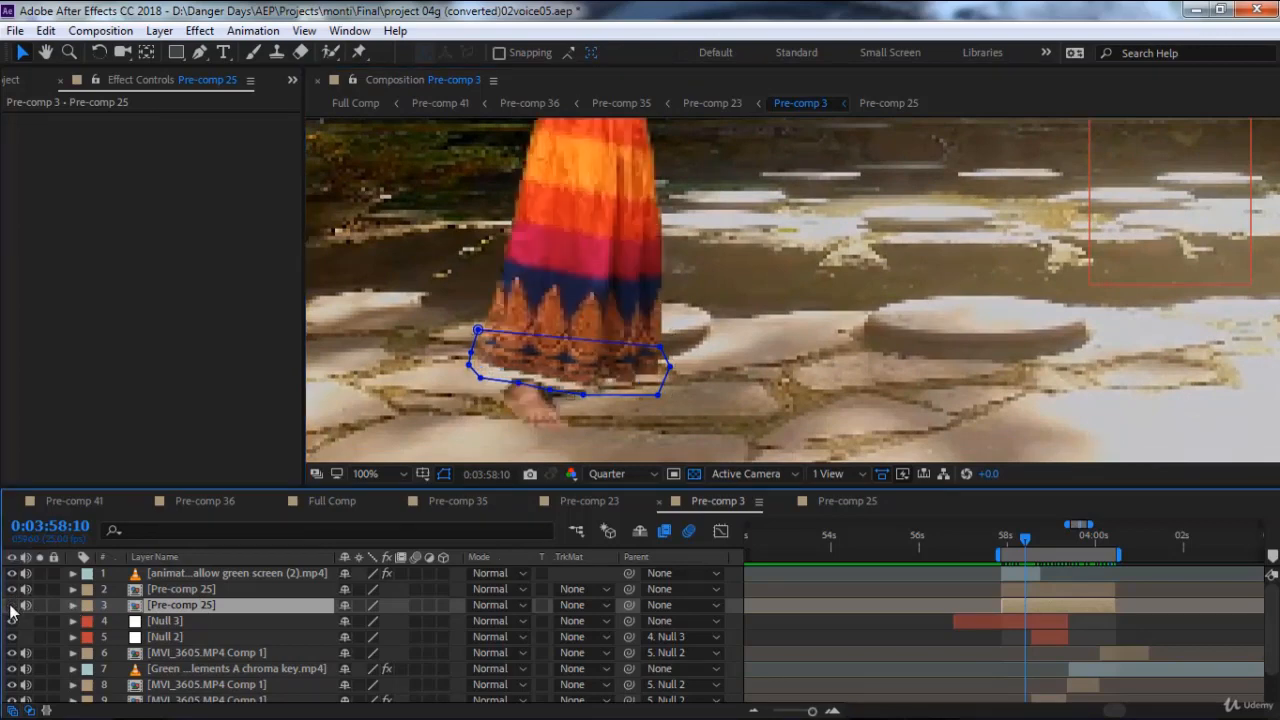
click(12, 605)
Set the viewer resolution to Full and turn the lower Pre-comp 25 layer back on.
click(649, 474)
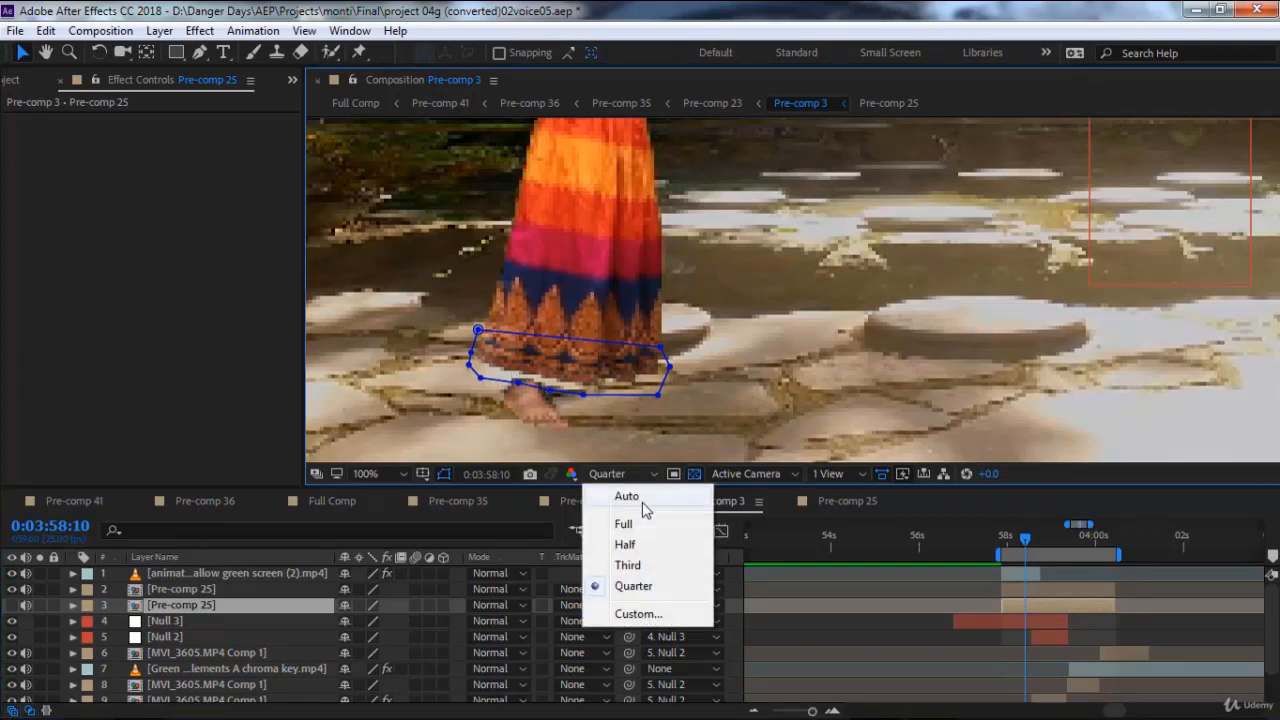
click(628, 523)
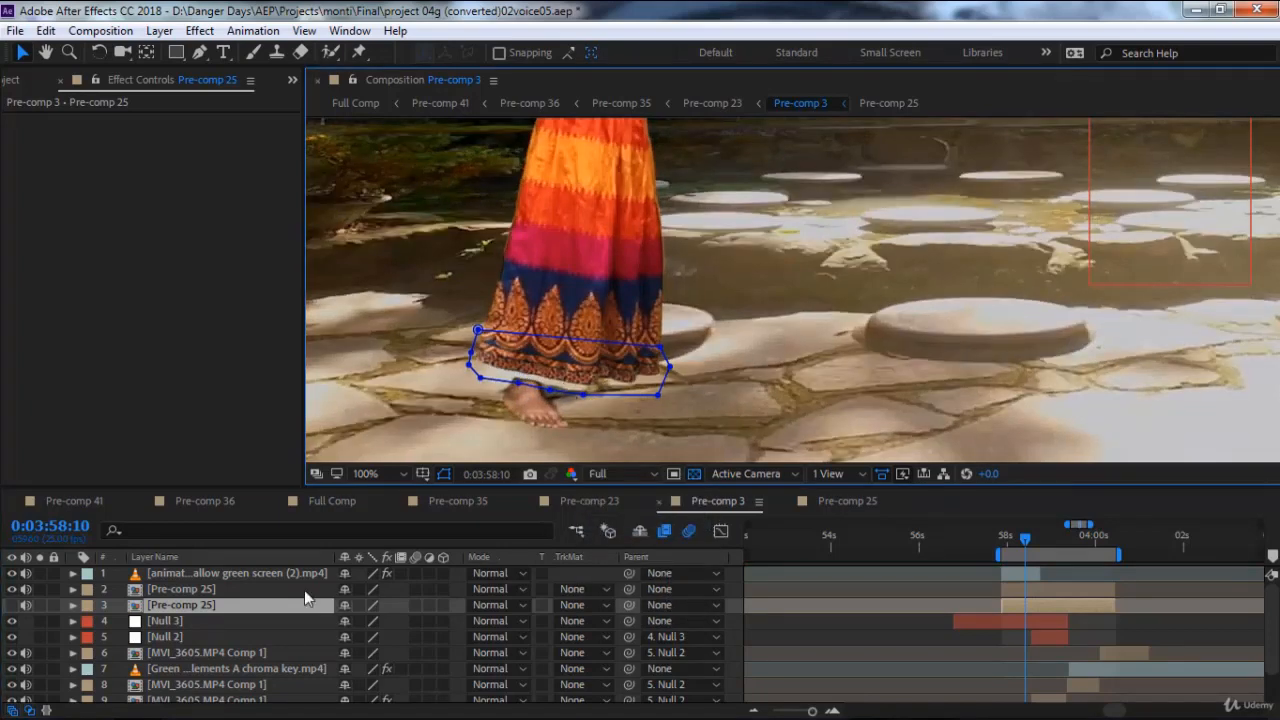
click(10, 606)
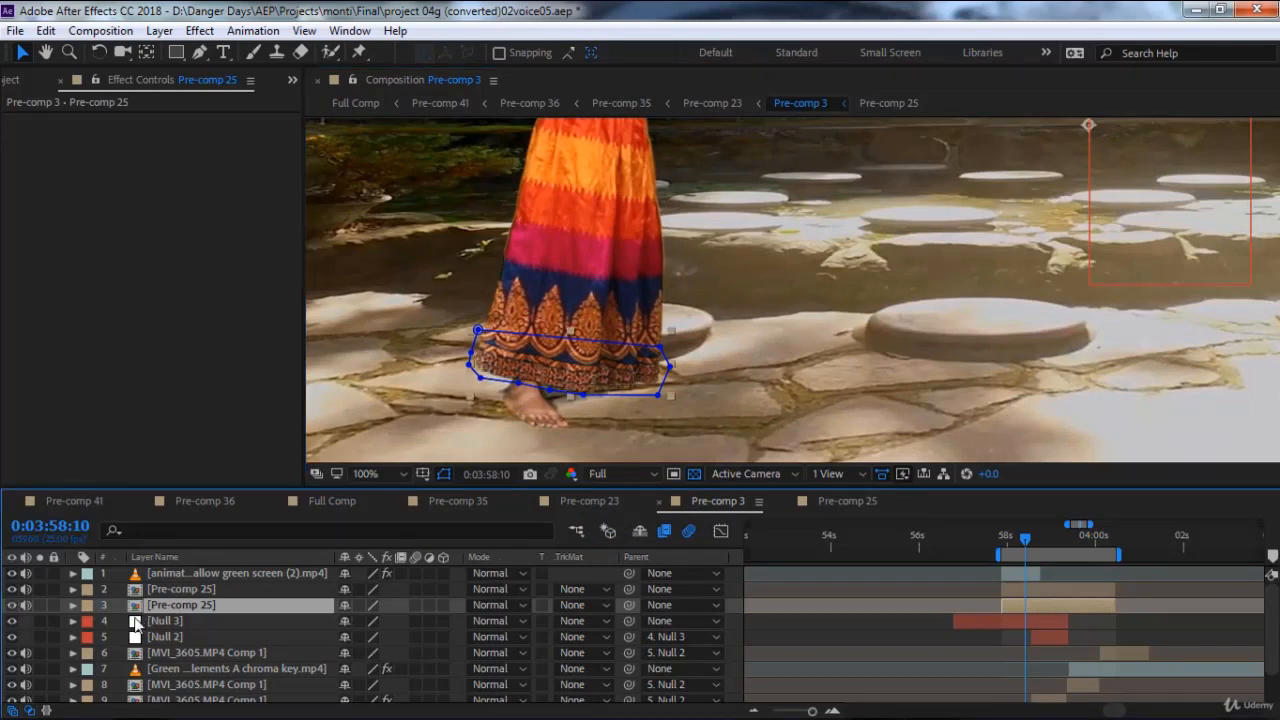
Select the Null 3 and Null 2 layers in turn and view the whole scene at 50% magnification.
click(1030, 621)
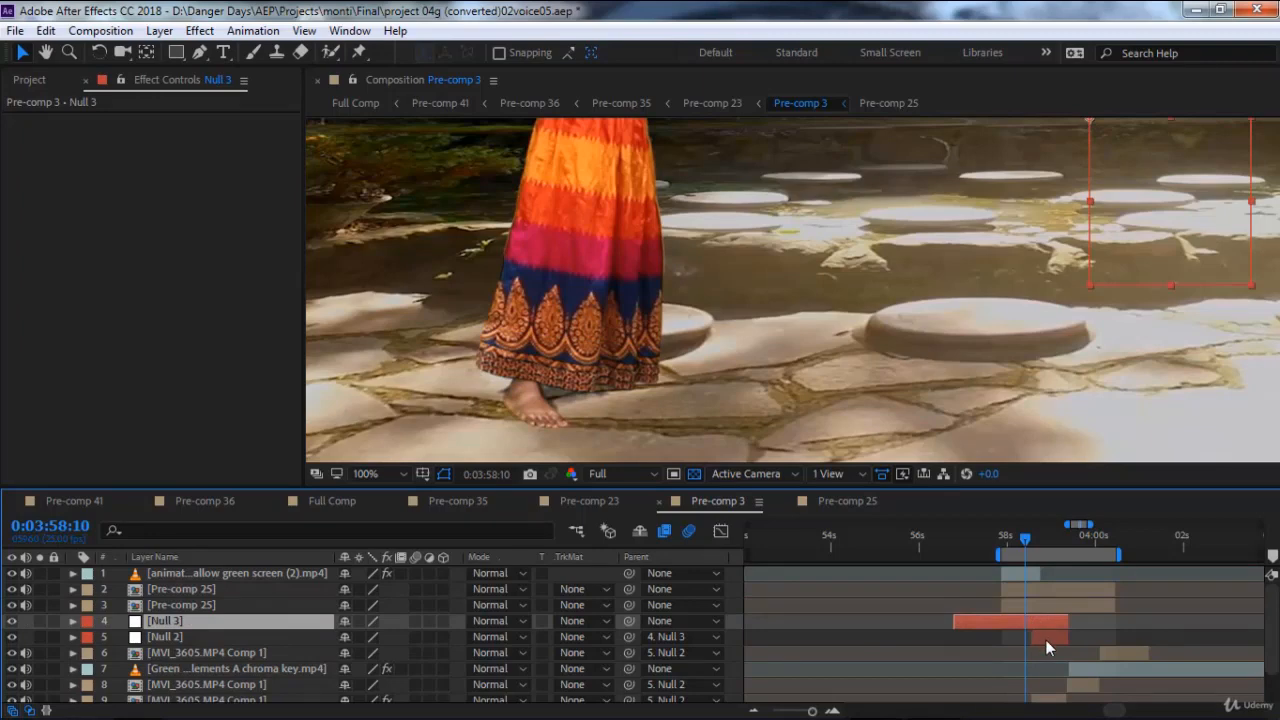
click(1046, 640)
scroll(709, 303, down, 2)
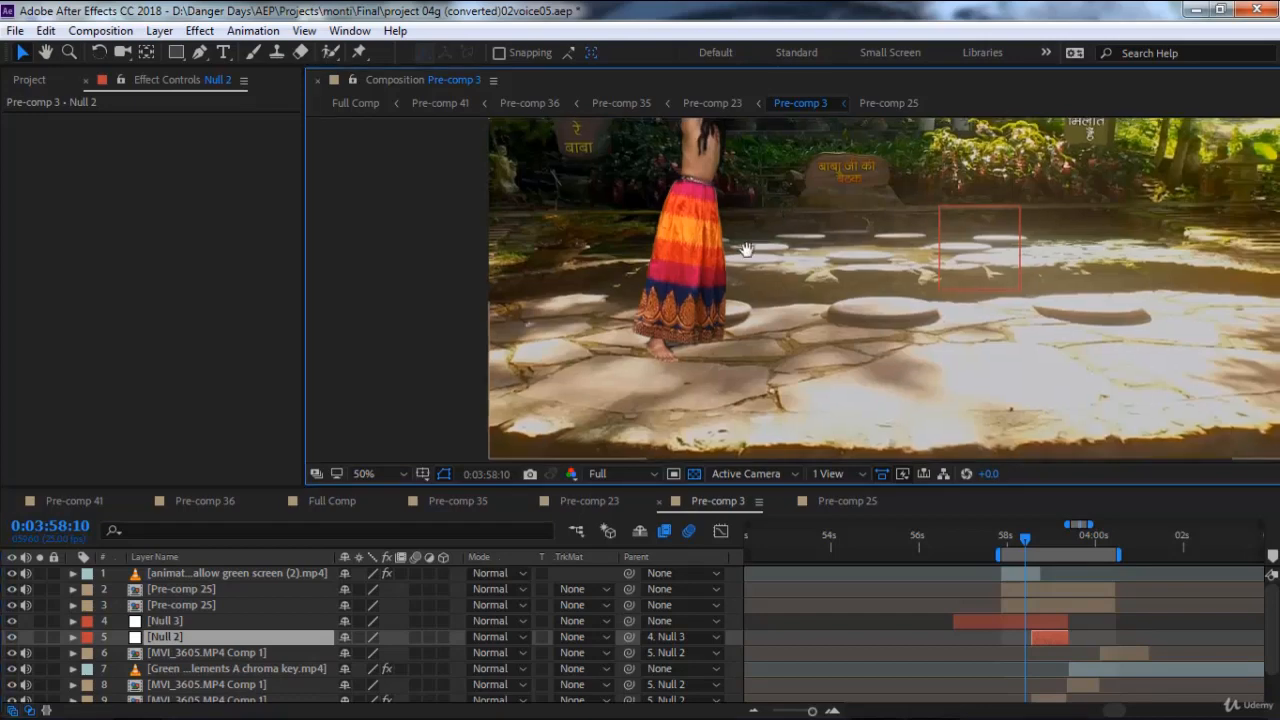
drag(747, 250, 634, 395)
drag(678, 304, 638, 298)
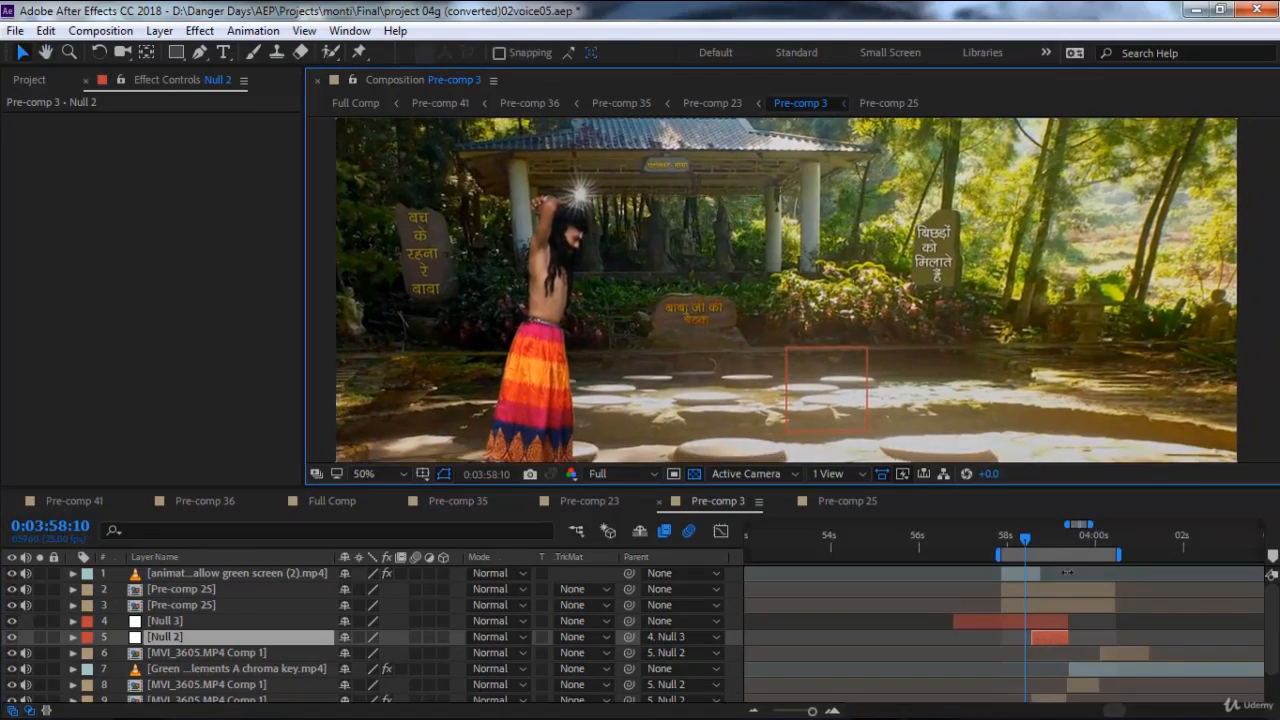
Select the 040.tga background layer and toggle its solo switch to compare it with the full composite.
scroll(1045, 628, down, 2)
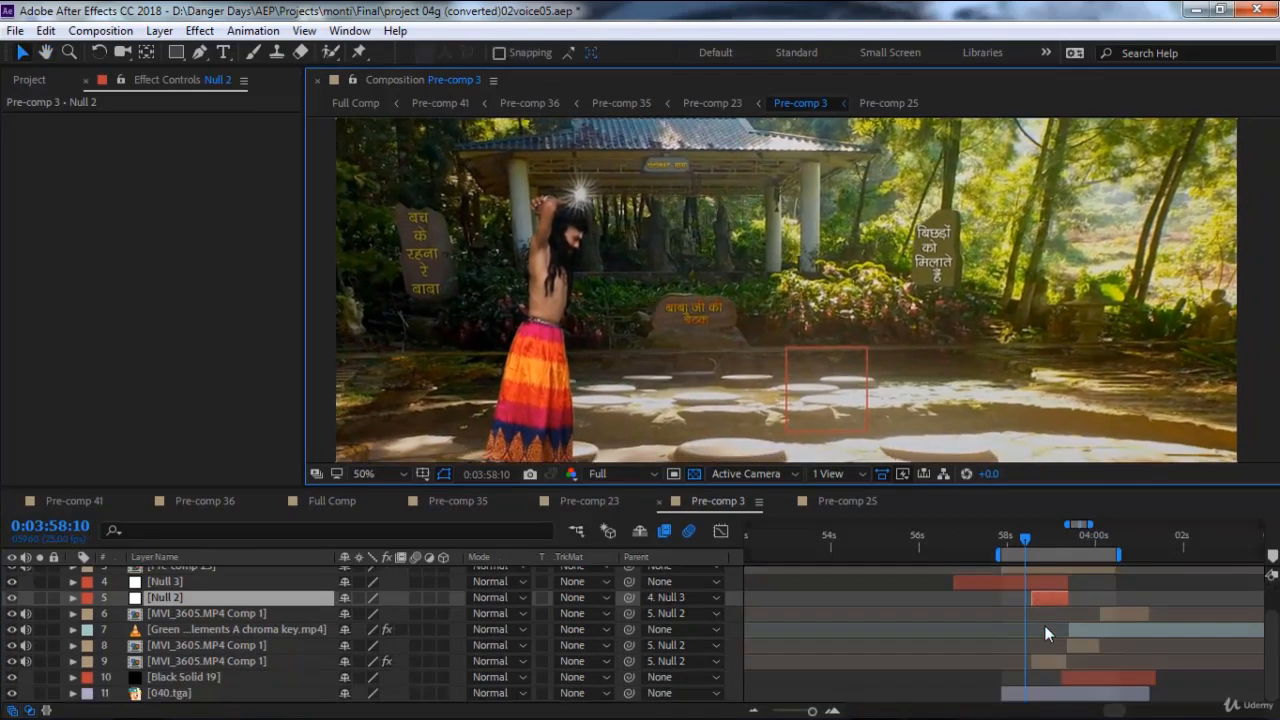
click(1027, 695)
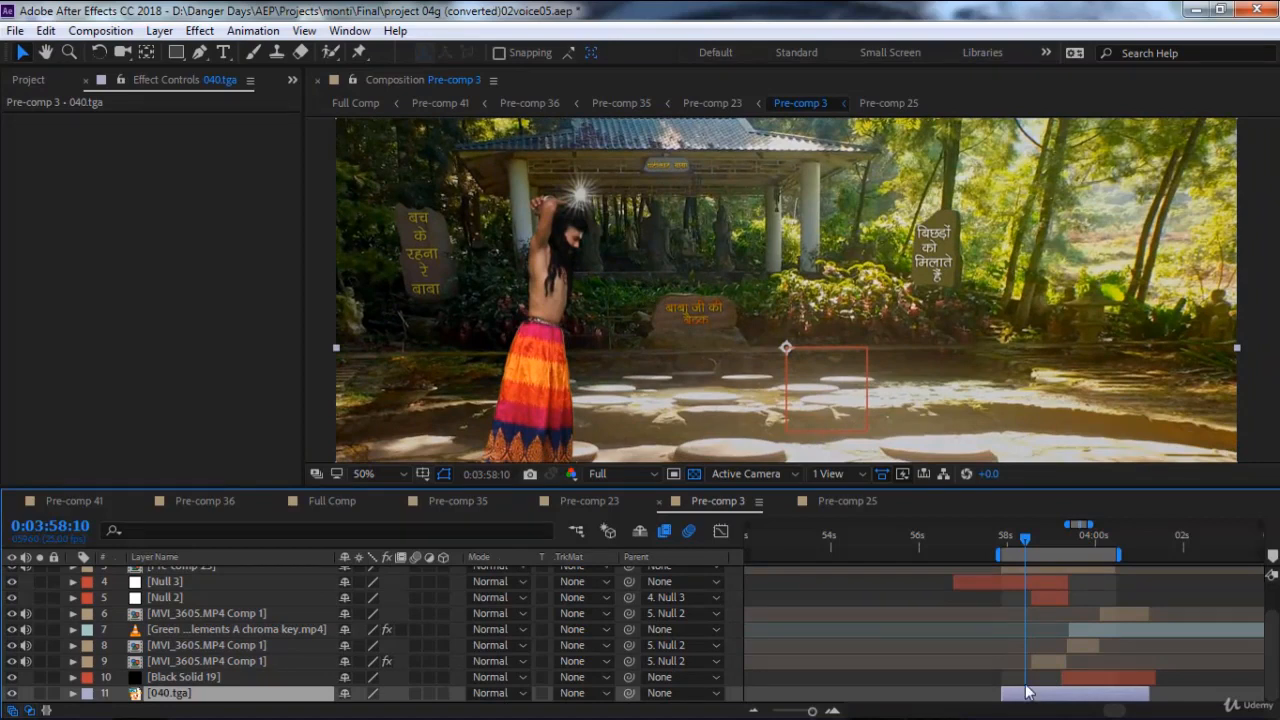
click(40, 694)
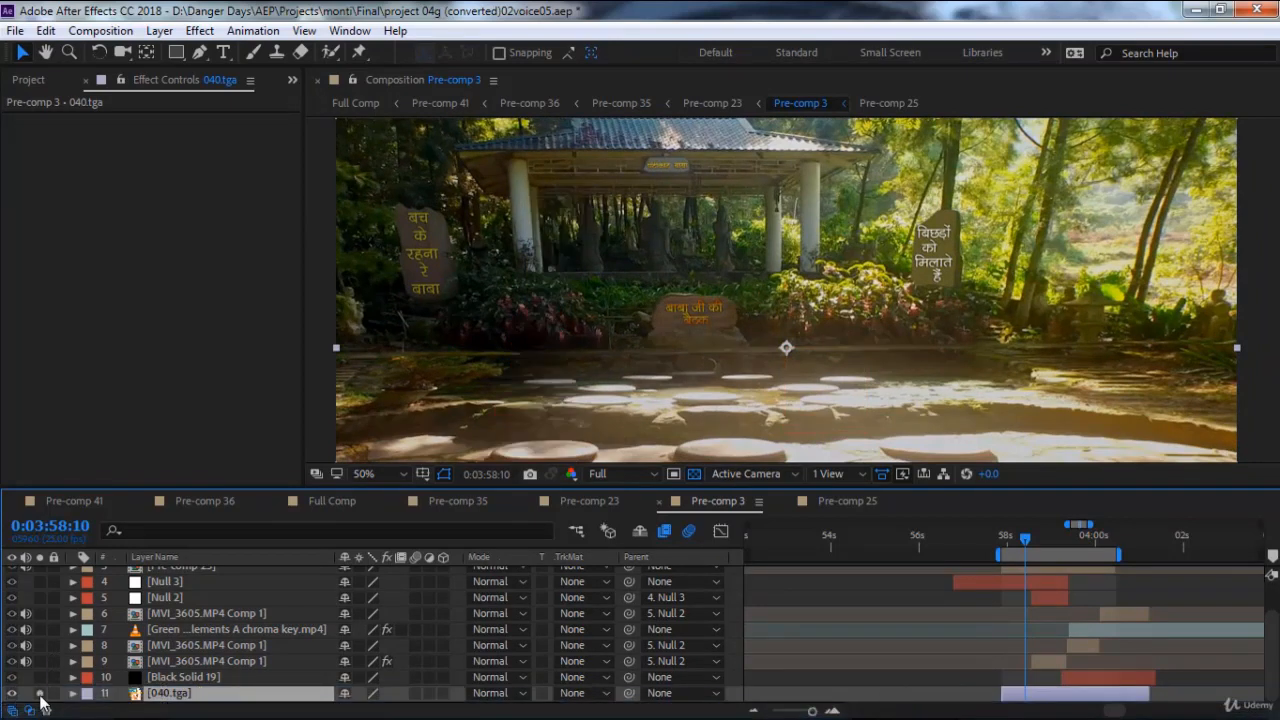
click(40, 694)
click(40, 694)
click(40, 694)
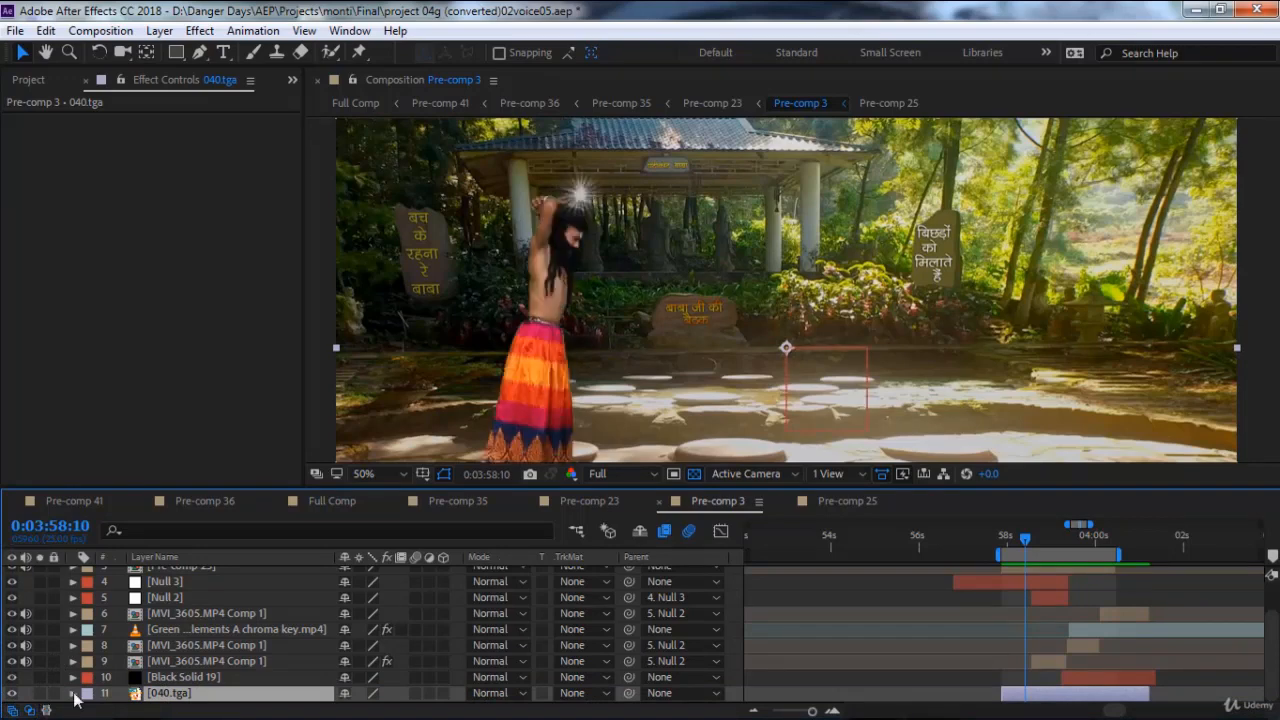
Move the current time to 0:03:58:20 and set the viewer resolution to Half.
drag(1021, 534, 1037, 538)
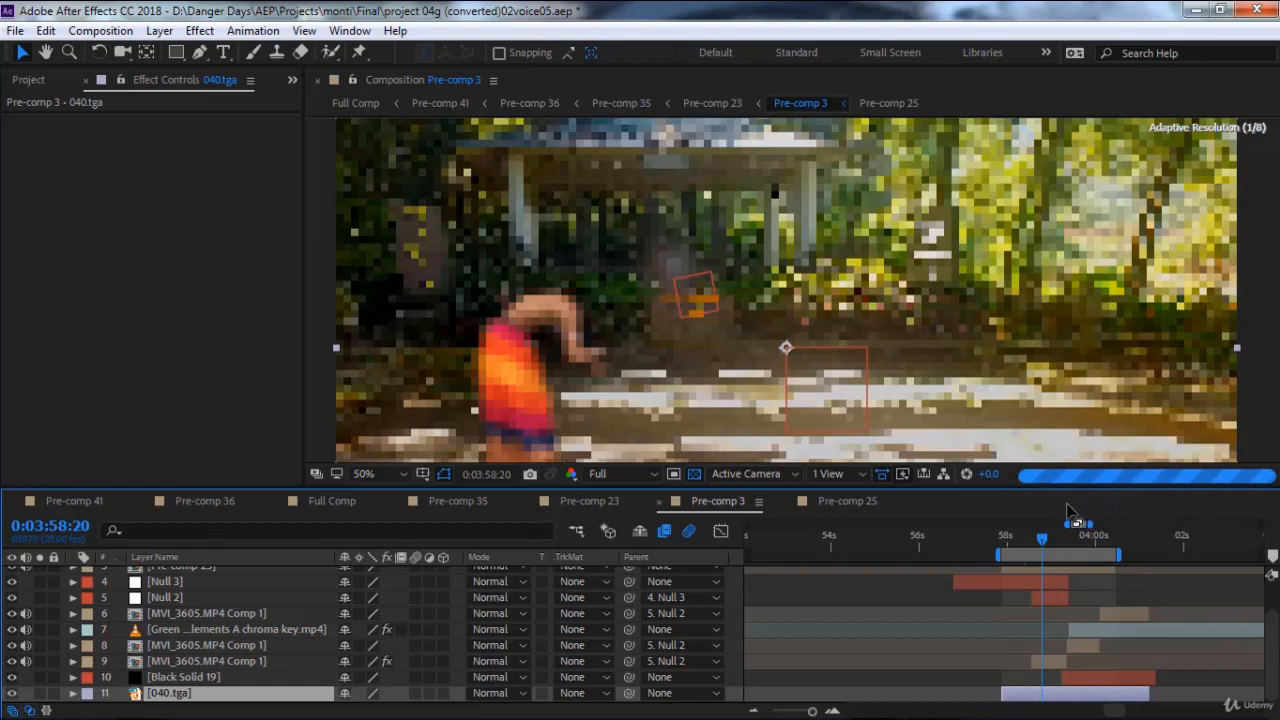
click(644, 472)
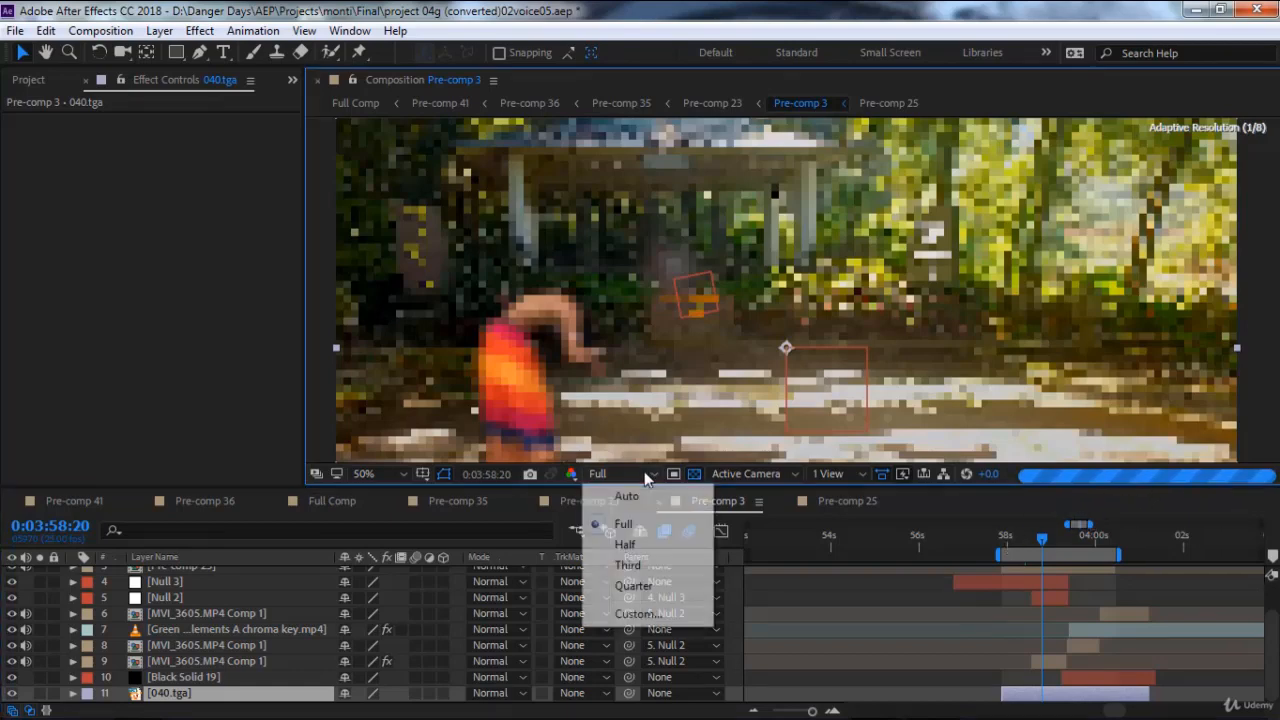
click(652, 548)
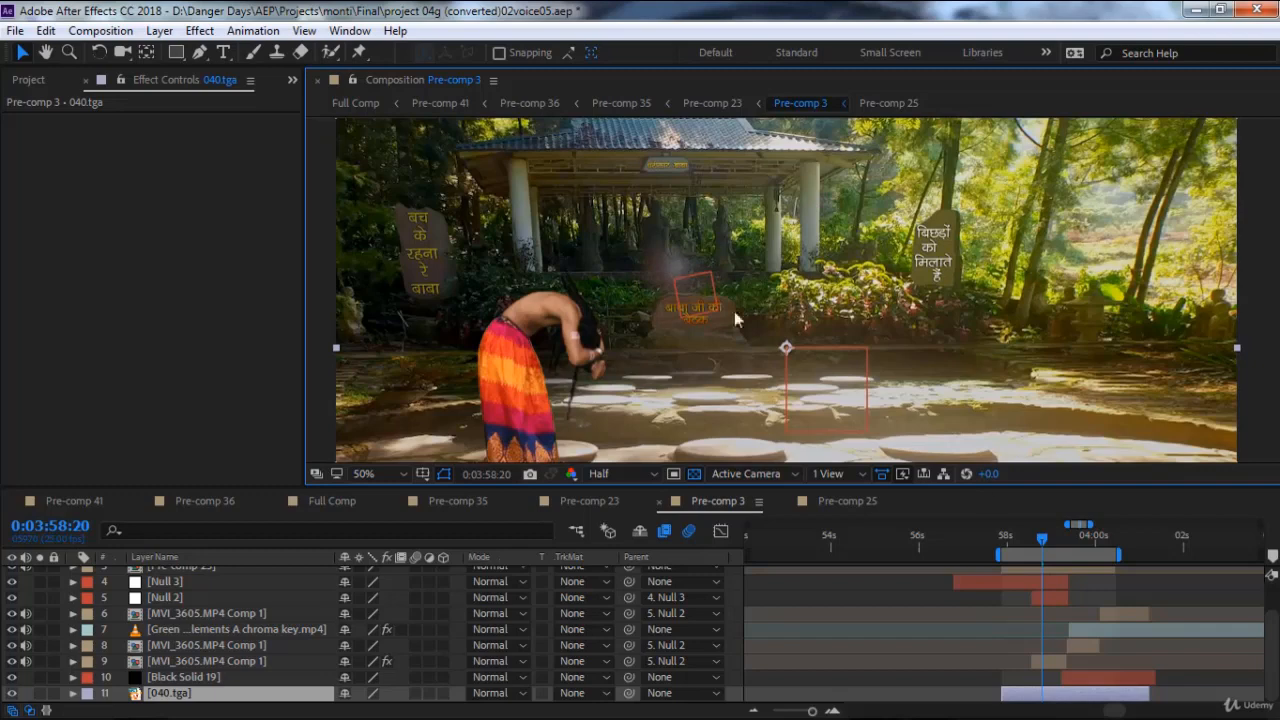
Select the upper Pre-comp 25 layer and move the current time to 0:03:59:00.
scroll(1081, 635, up, 2)
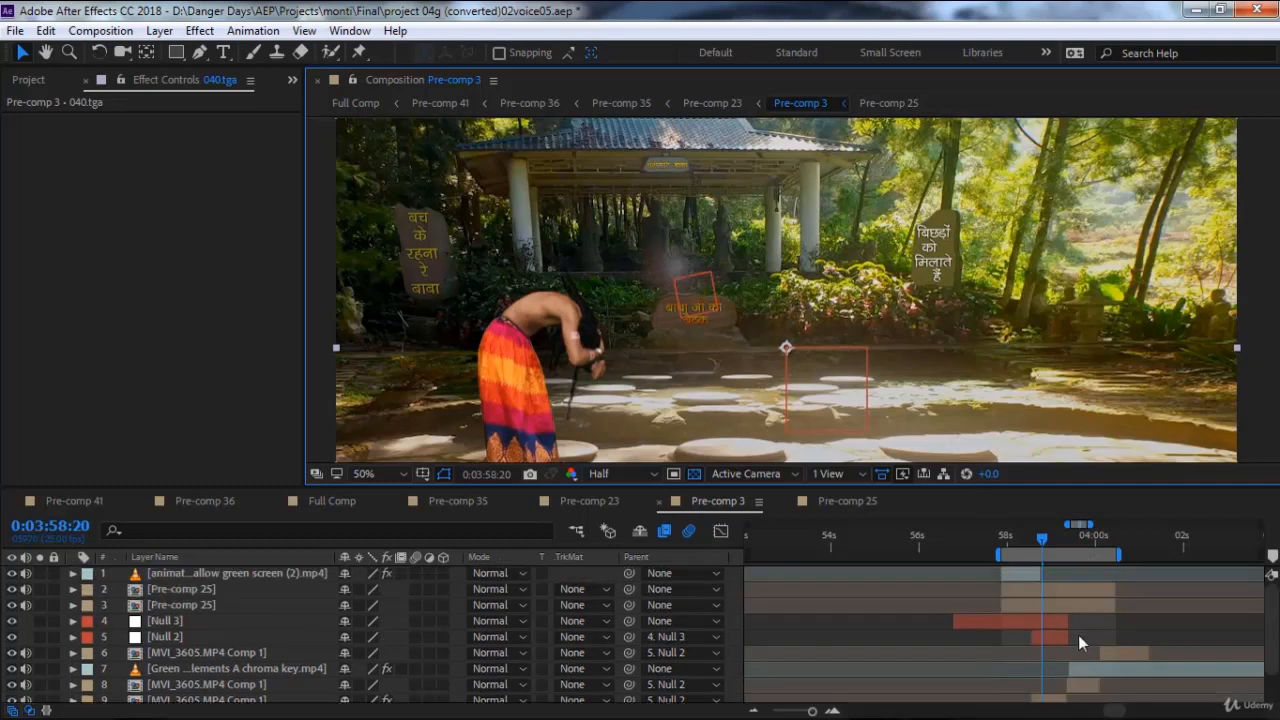
click(1047, 593)
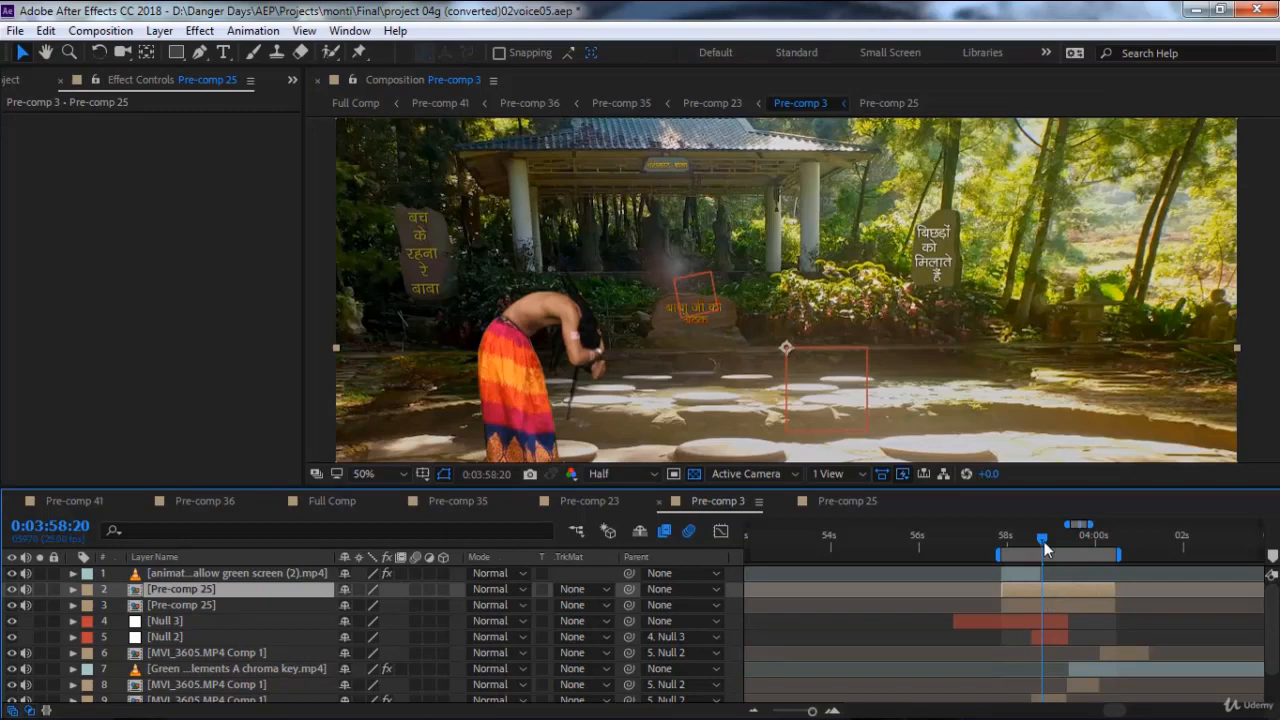
drag(1046, 541, 1052, 543)
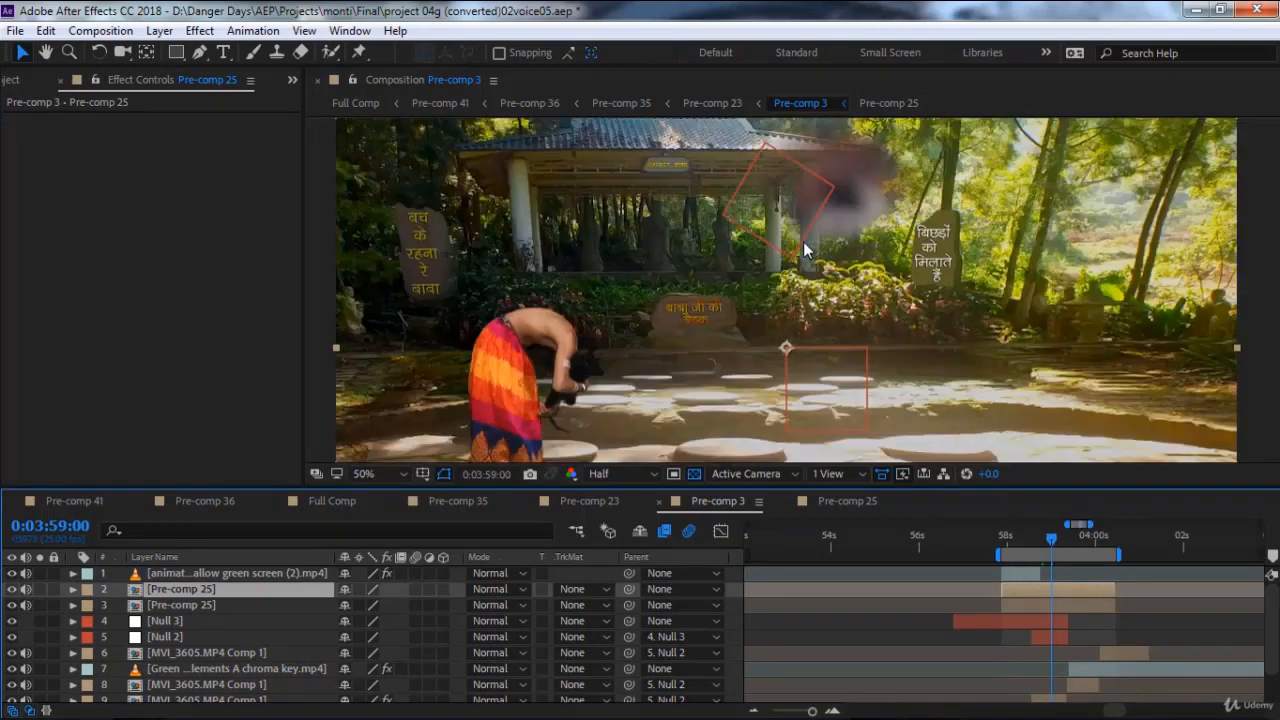
Select the Null 3 layer in the Pre-comp 3 timeline.
click(797, 165)
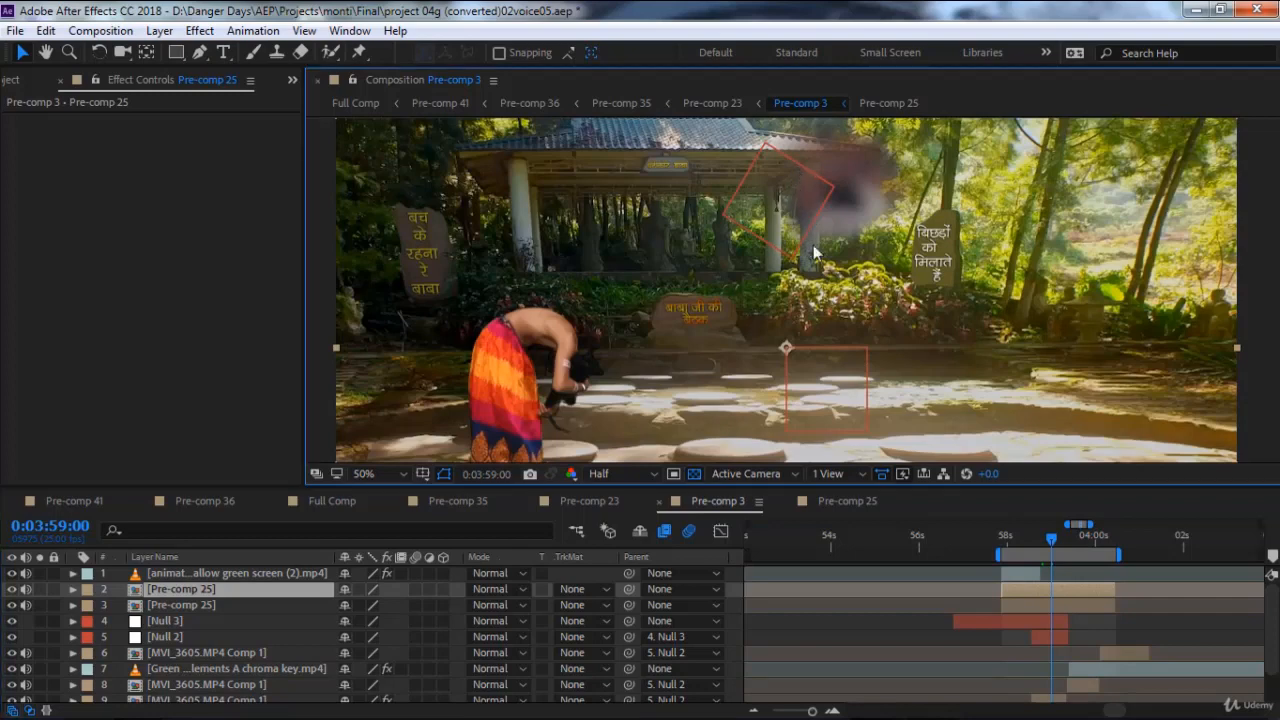
scroll(1047, 604, down, 1)
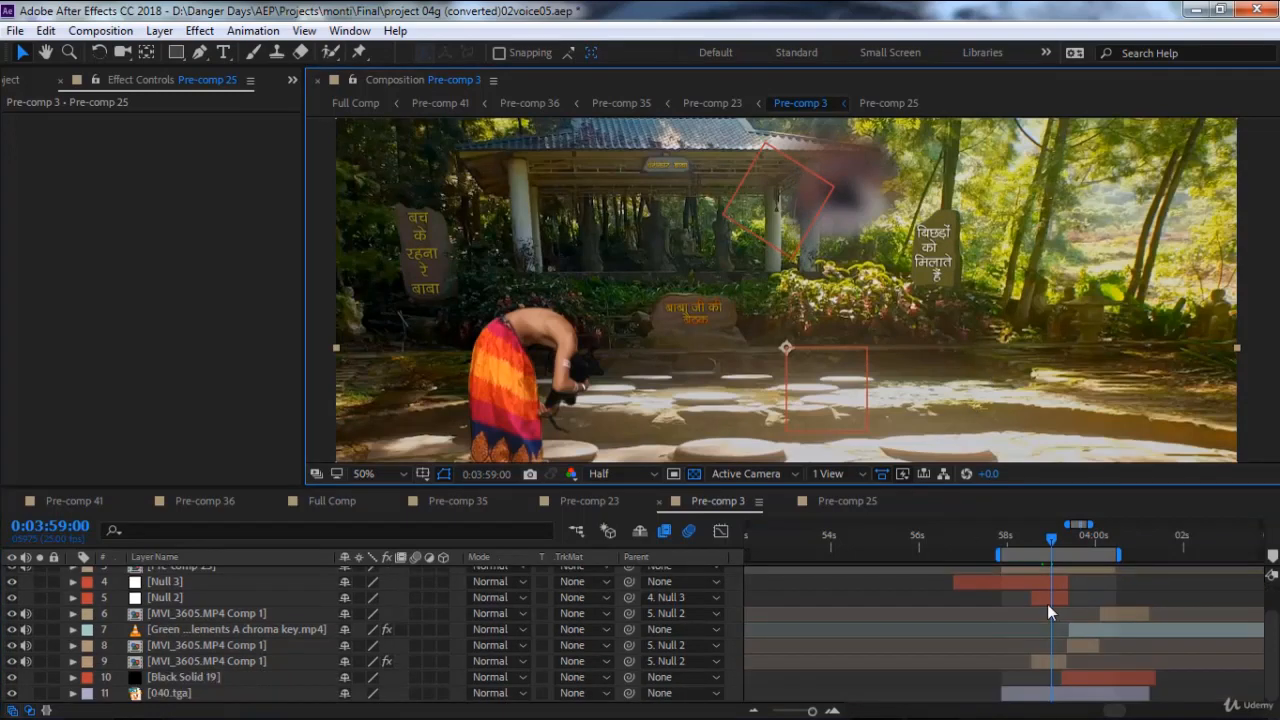
scroll(1047, 604, up, 1)
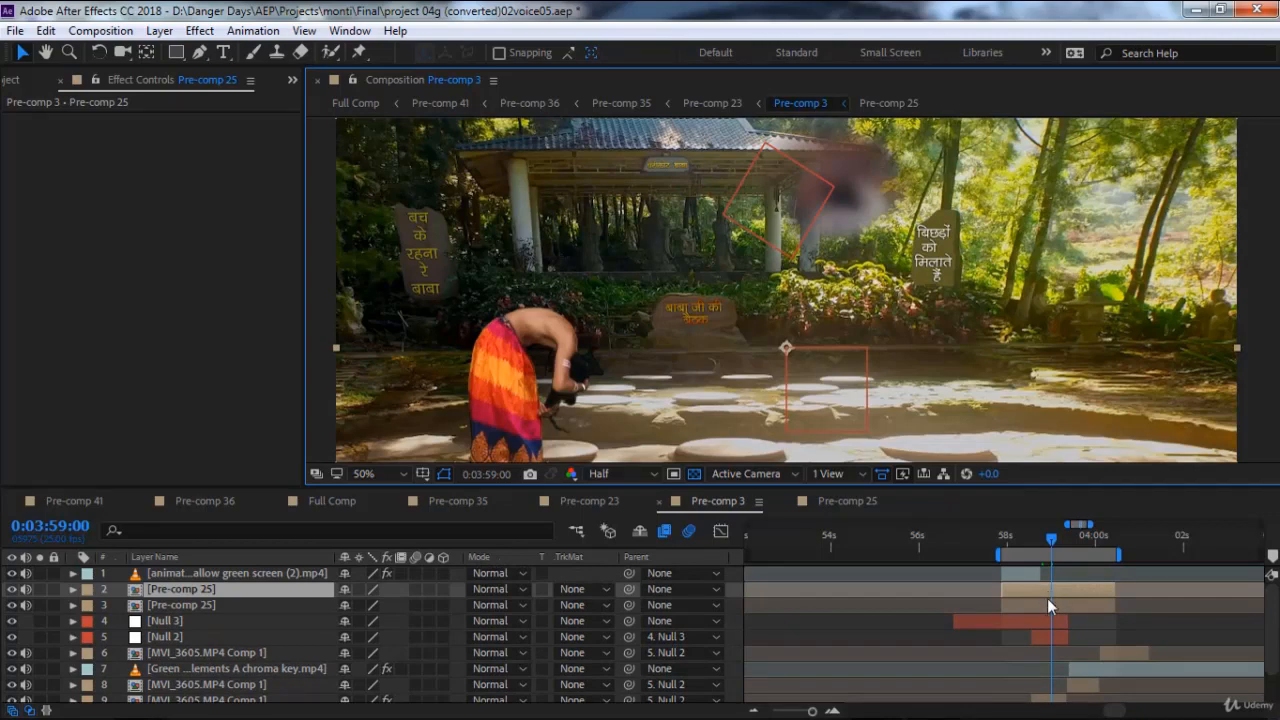
click(1041, 623)
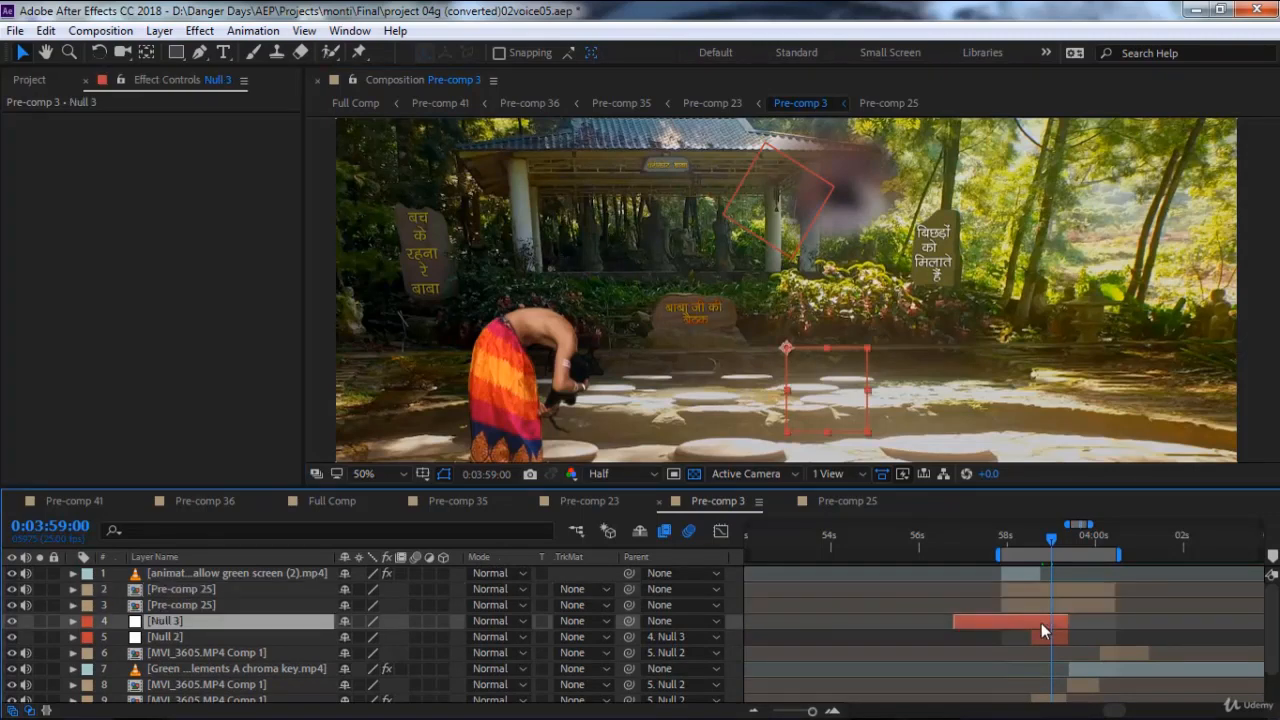
Select the Null 2 layer and switch its visibility off and on and its solo on and off to check its effect.
click(1044, 639)
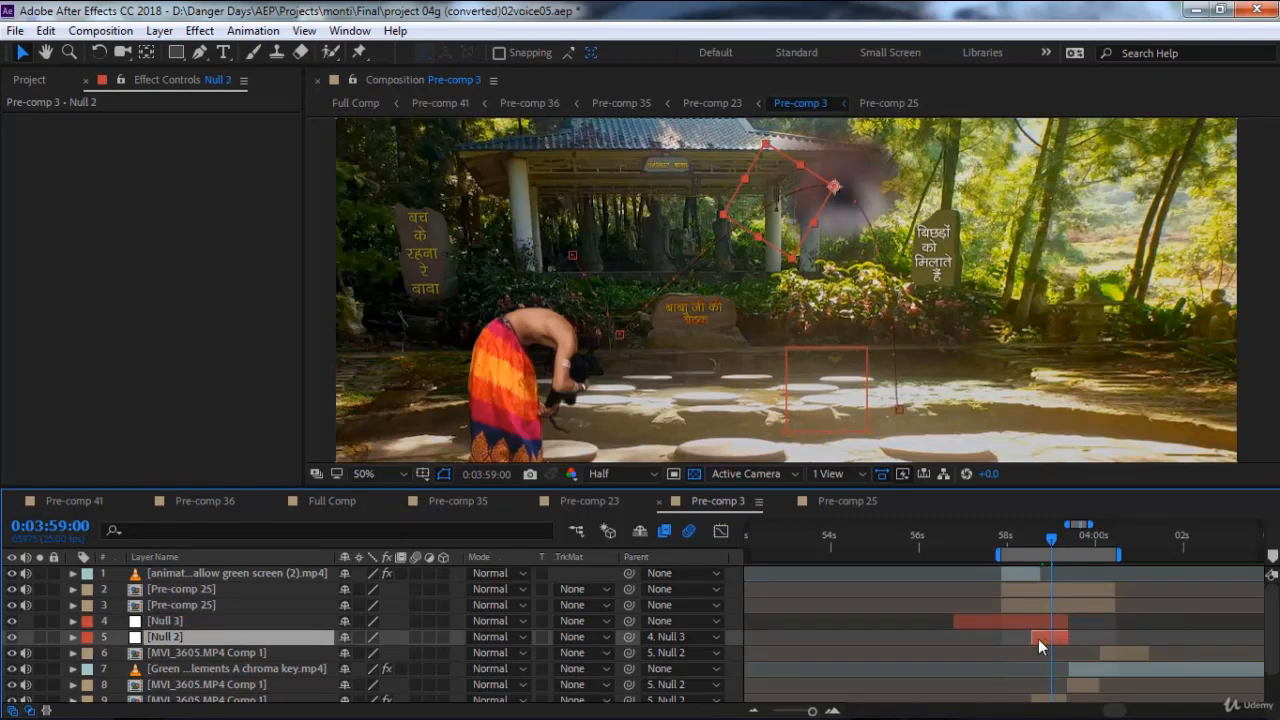
click(14, 638)
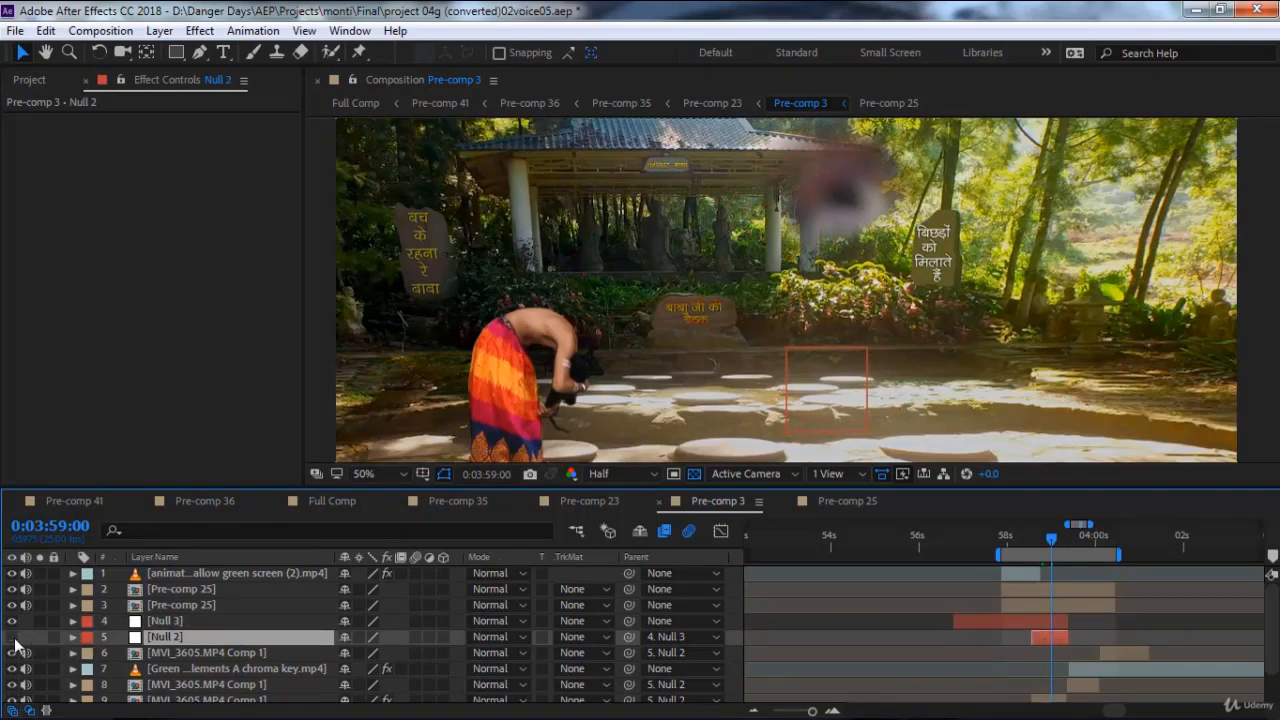
click(14, 638)
click(36, 639)
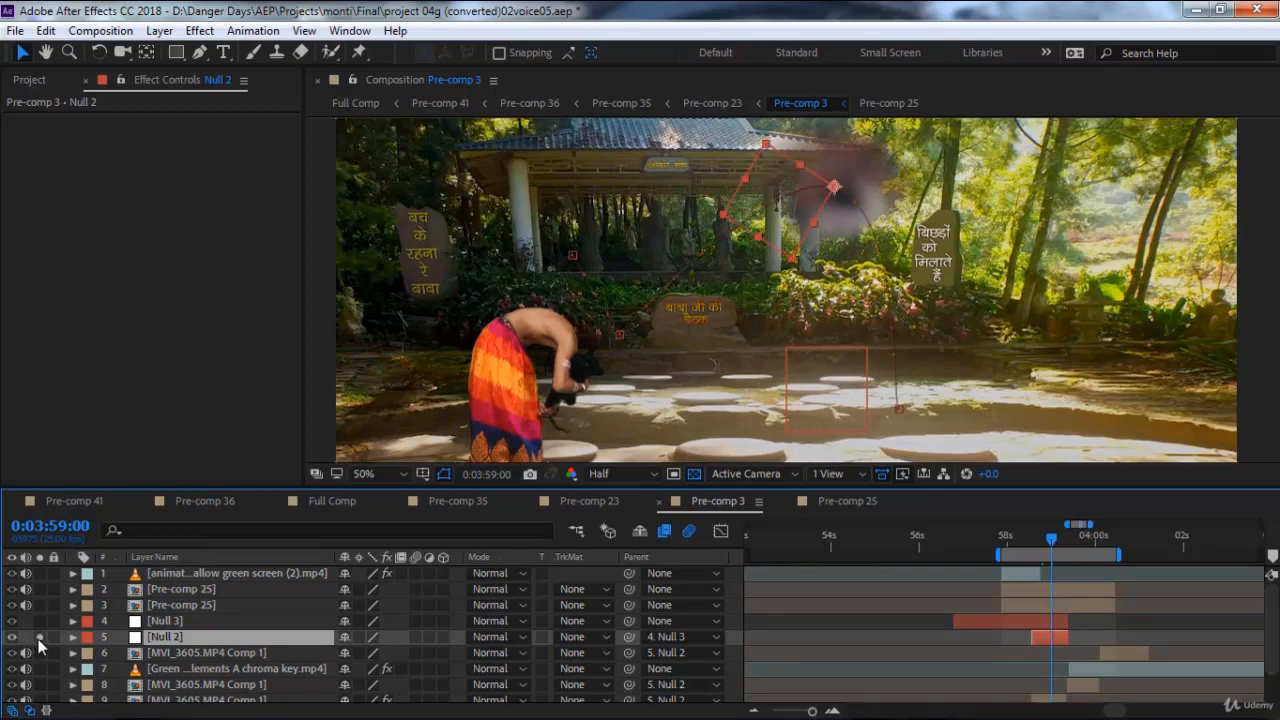
click(38, 639)
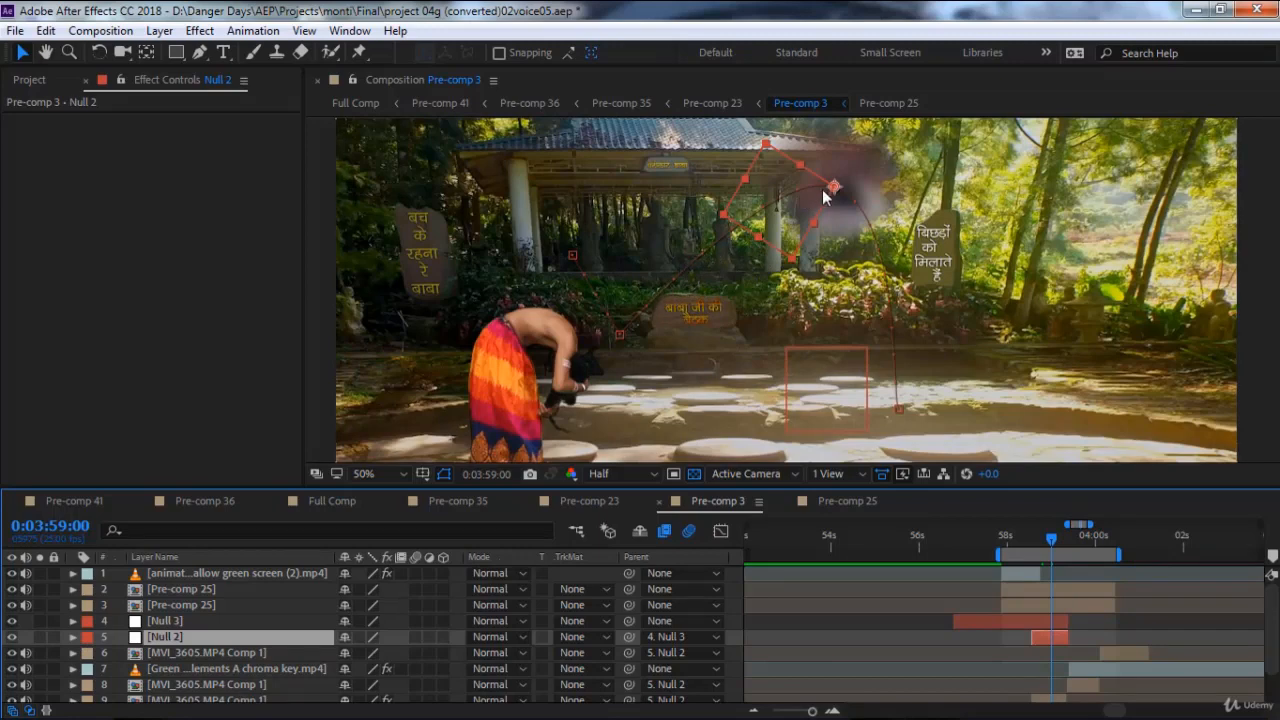
Select the MVI_3605.MP4 Comp 1 layer that carries the blur effects and toggle its visibility off and back on.
drag(1052, 538, 1051, 540)
scroll(1048, 660, down, 2)
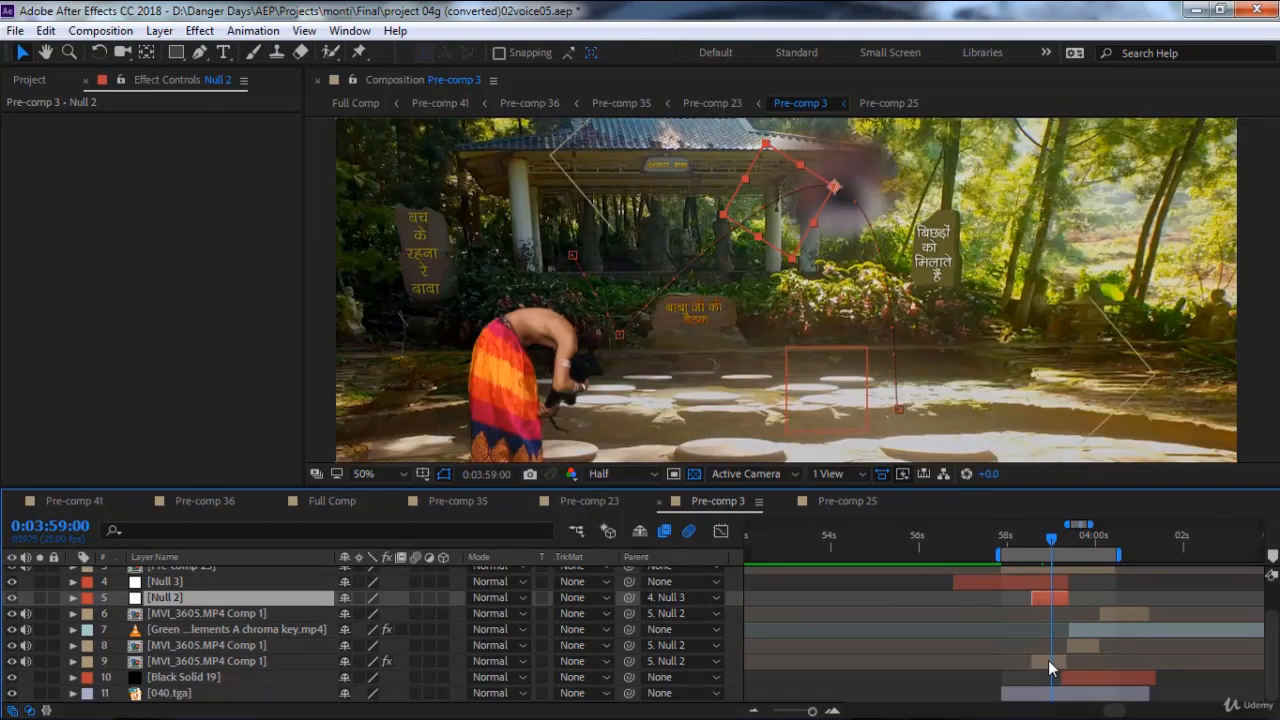
click(1048, 660)
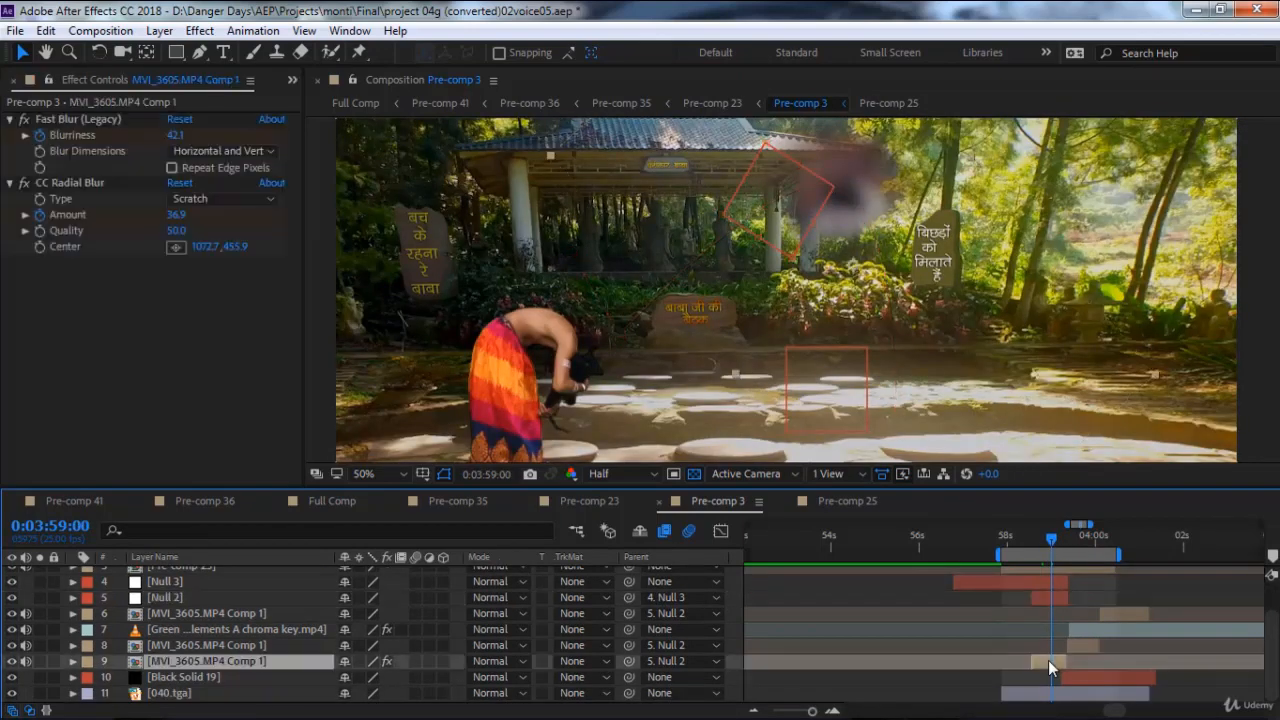
click(11, 661)
click(11, 661)
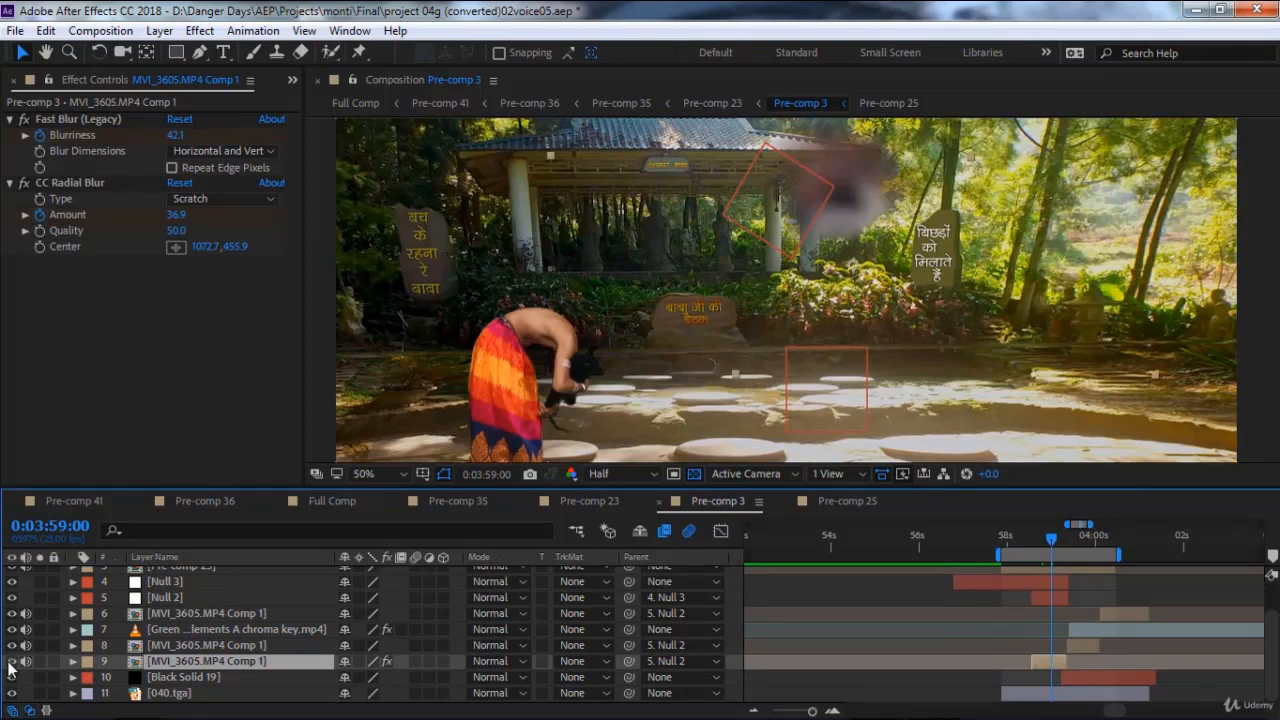
Open that layer's nested composition, MVI_3605.MP4 Comp 1, and move the current time to 0:03:58:07.
double_click(185, 661)
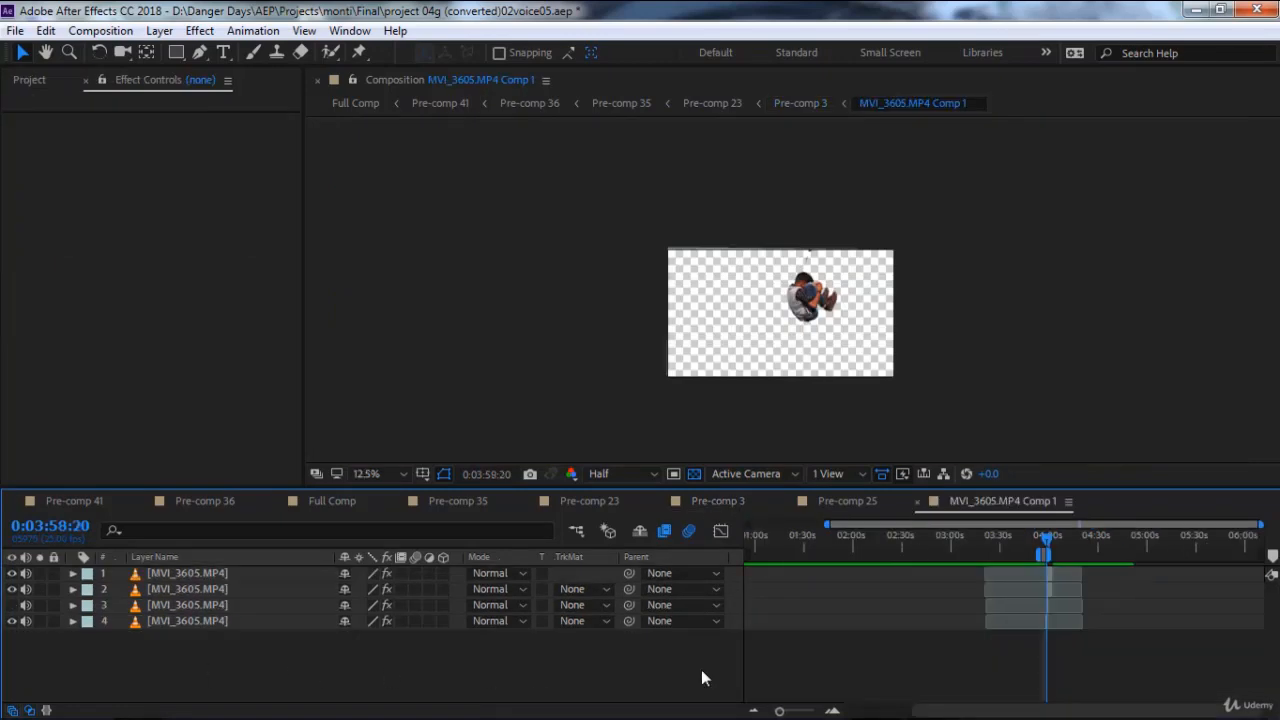
click(836, 710)
click(836, 710)
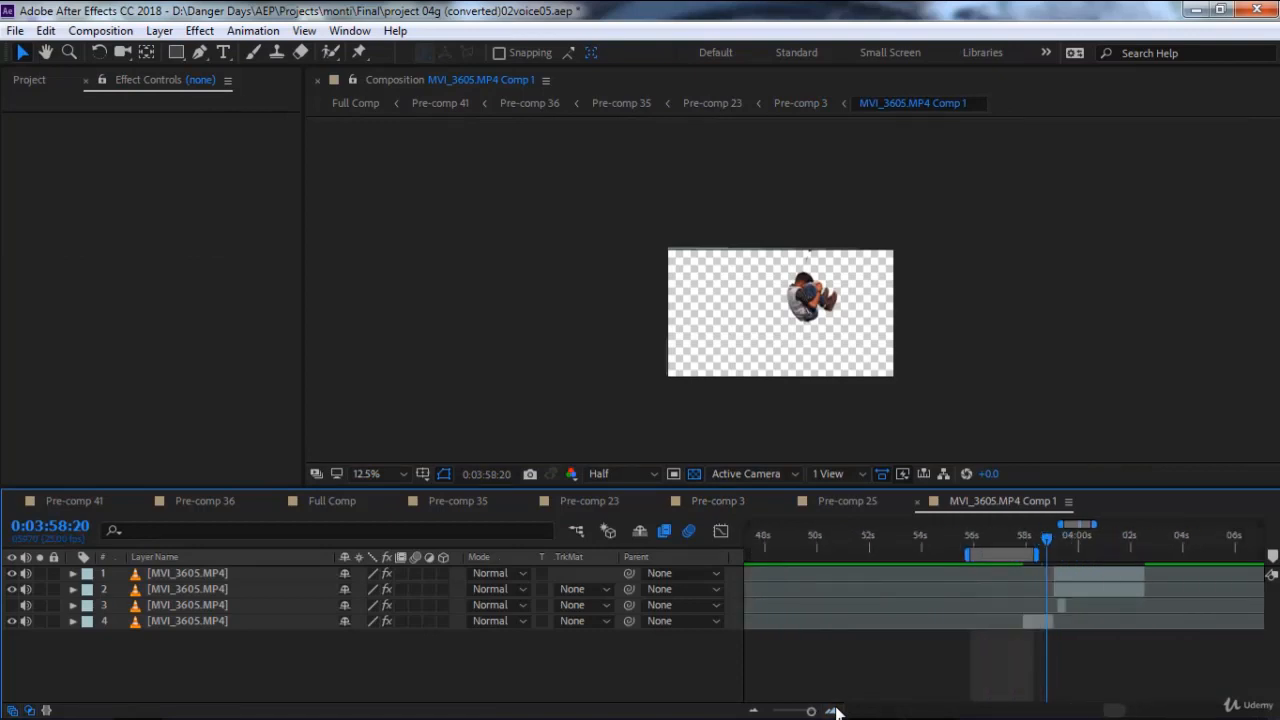
drag(983, 677, 902, 678)
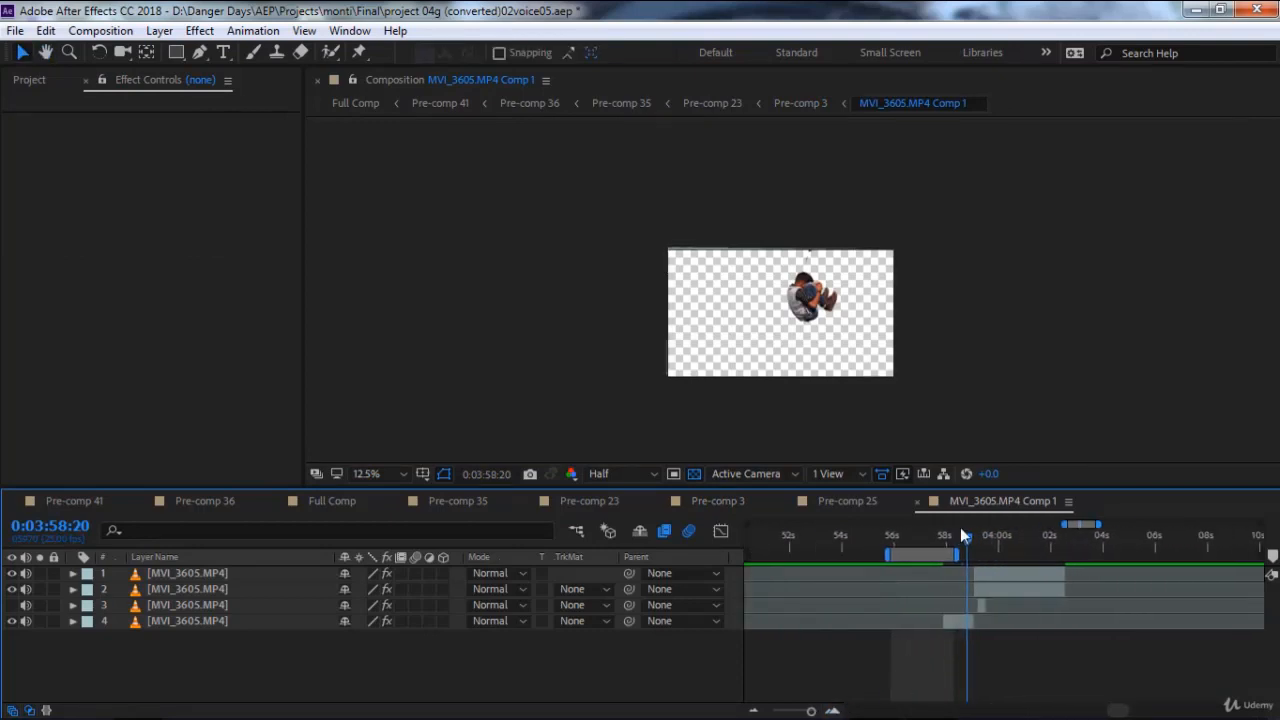
mouse_move(967, 534)
mouse_down()
mouse_move(1000, 543)
mouse_move(951, 546)
mouse_up()
Set the work area from the start of the lowest MVI_3605.MP4 layer to the end of the topmost one at 0:04:02:13.
click(958, 622)
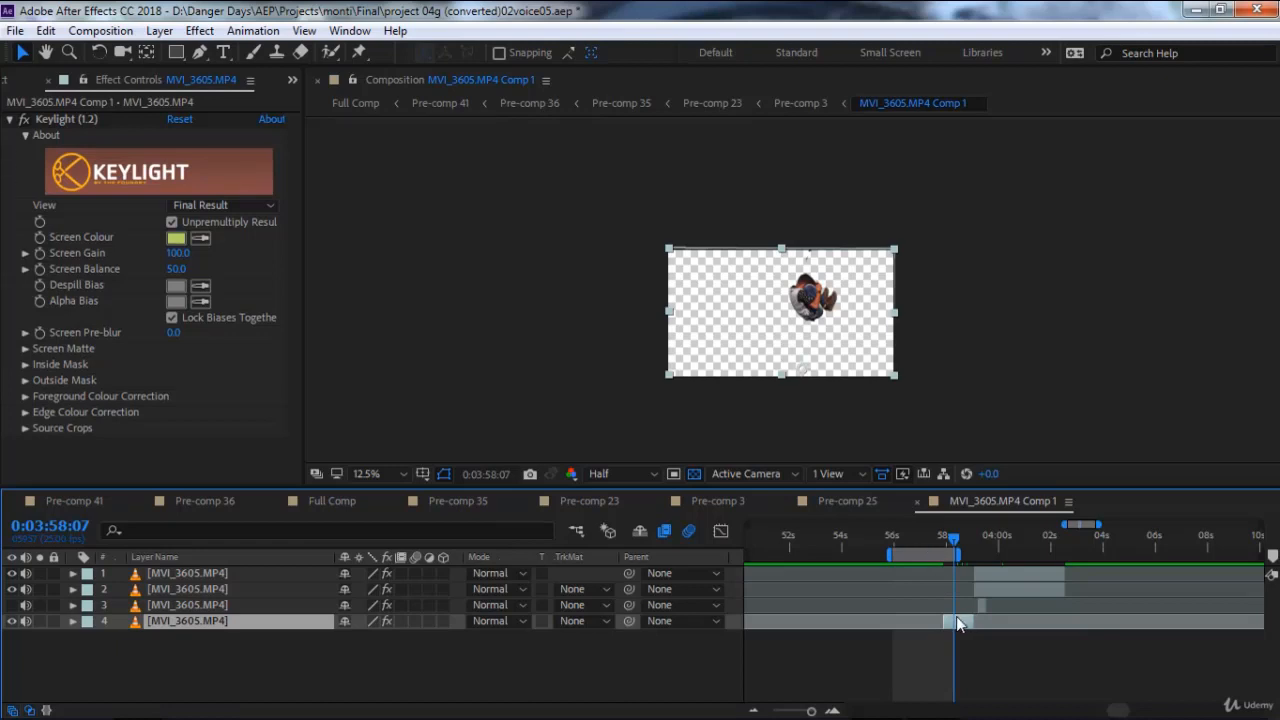
key(i)
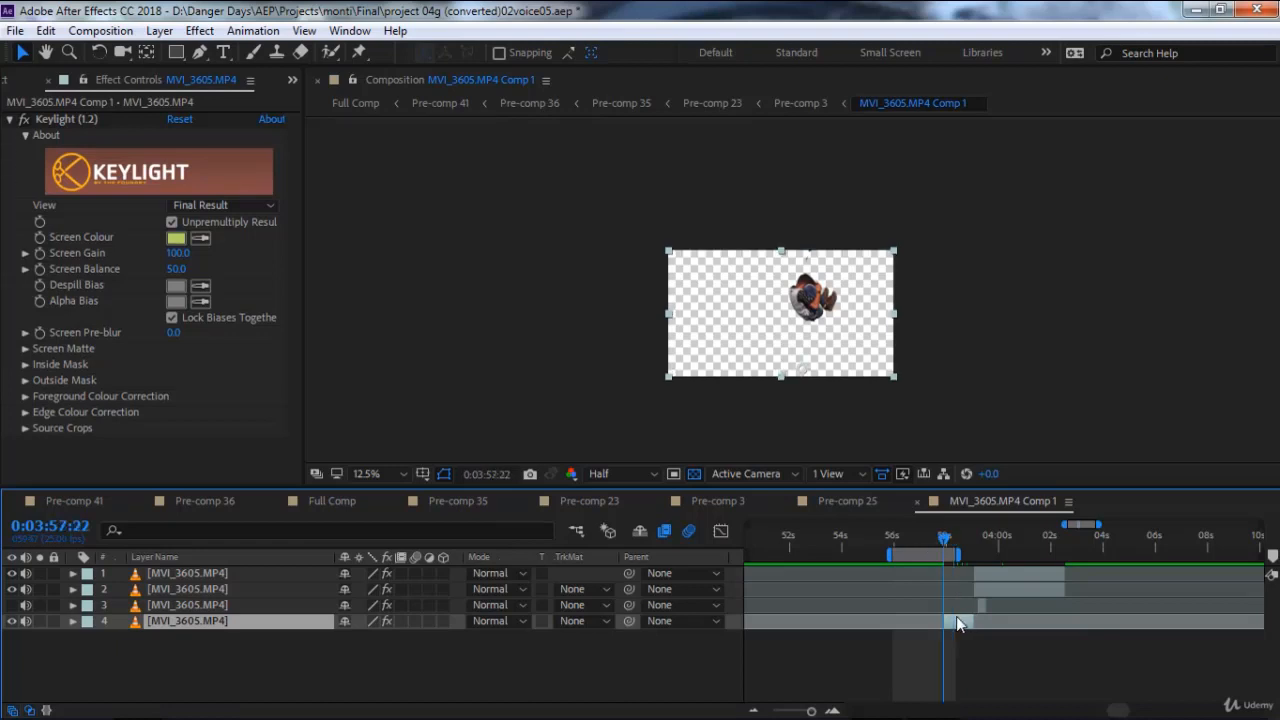
key(b)
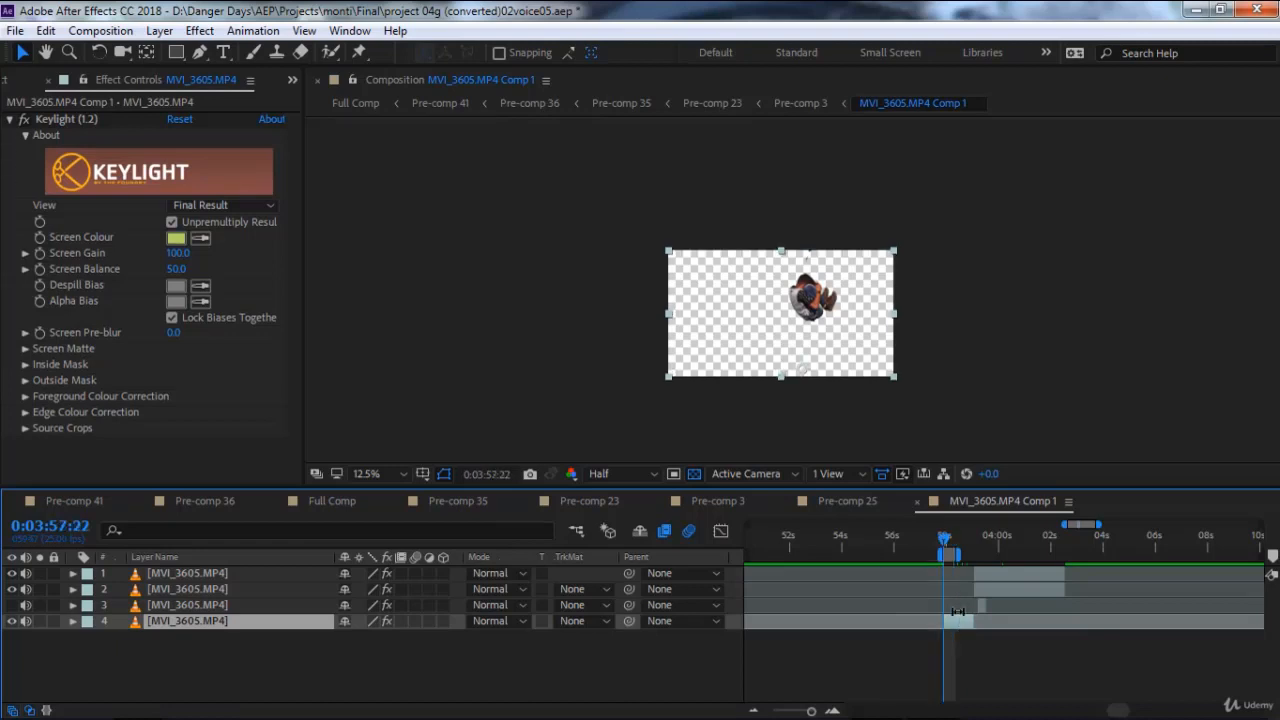
click(1025, 578)
key(o)
key(n)
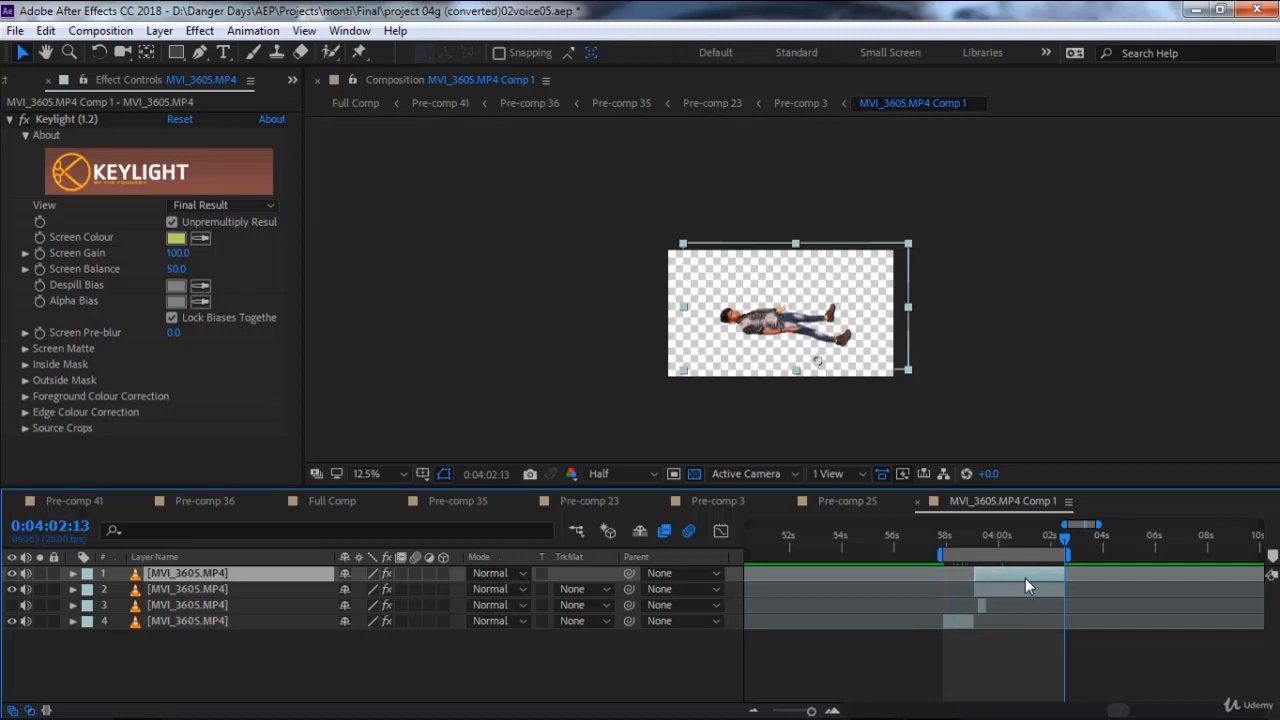
Preview the keyed footage from 0:03:58:03 at 25% magnification and stop playback at 0:03:59:21.
click(949, 536)
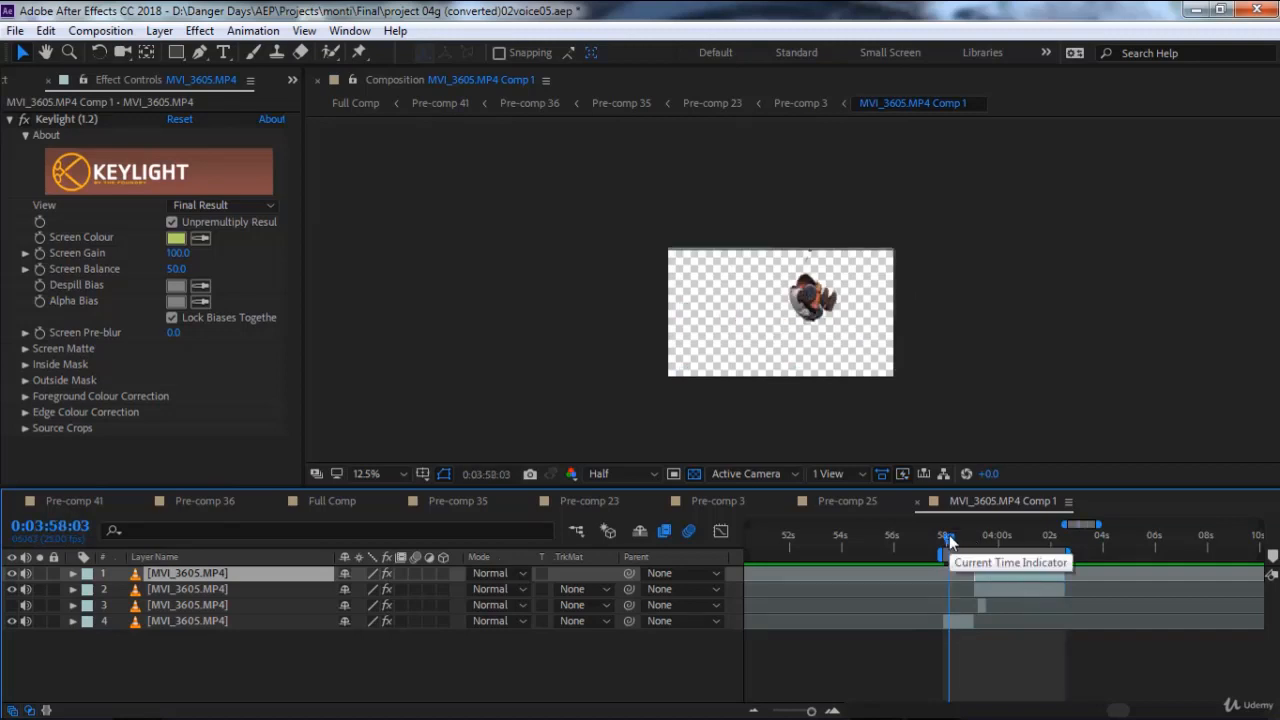
key(space)
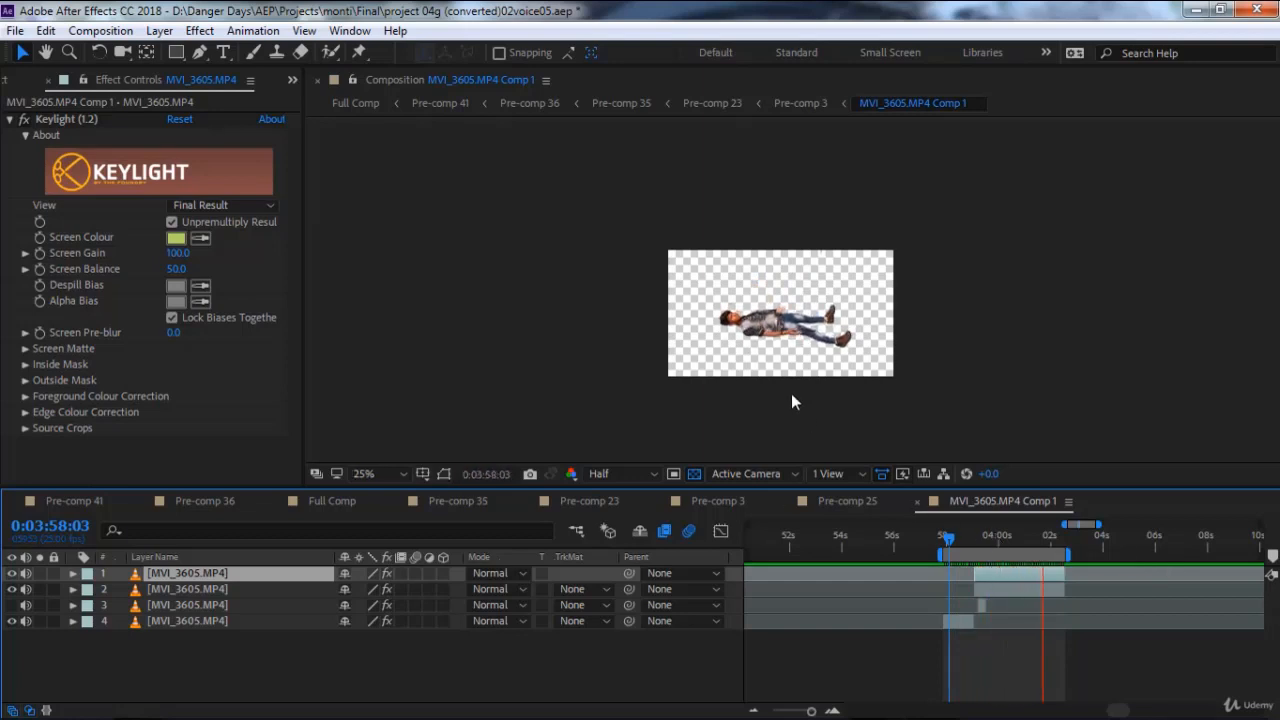
scroll(791, 400, up, 2)
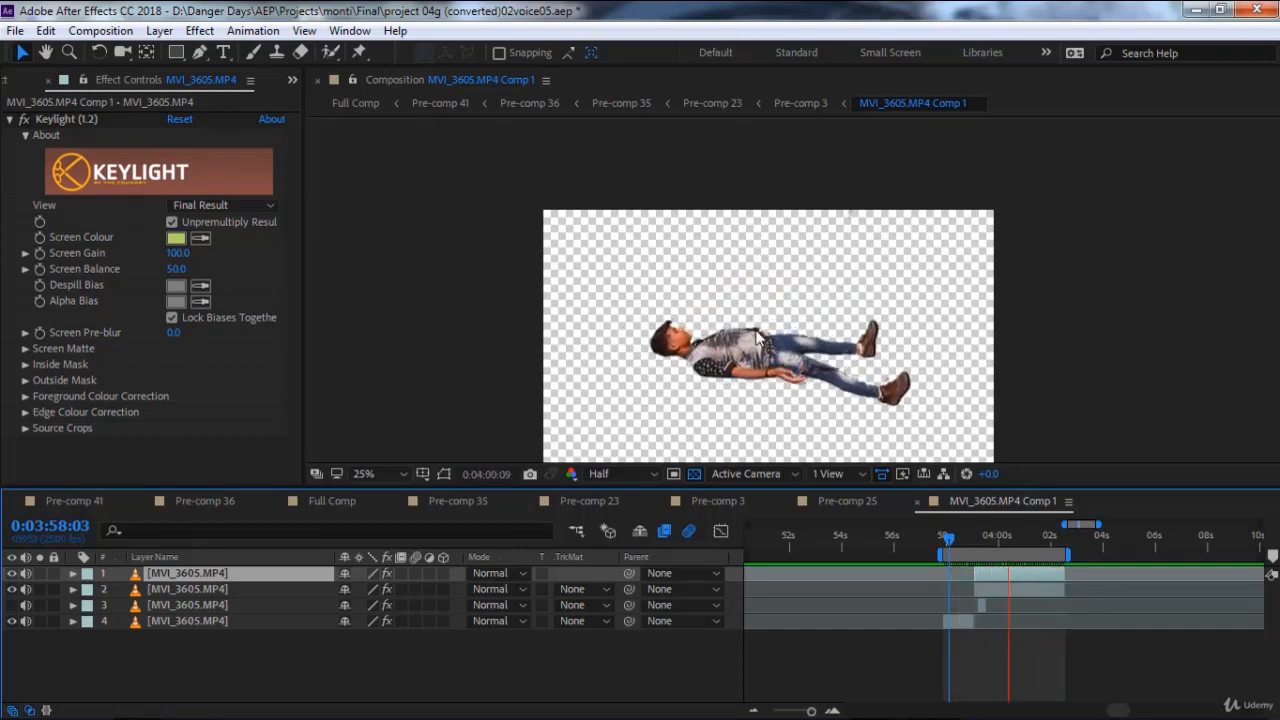
click(1000, 543)
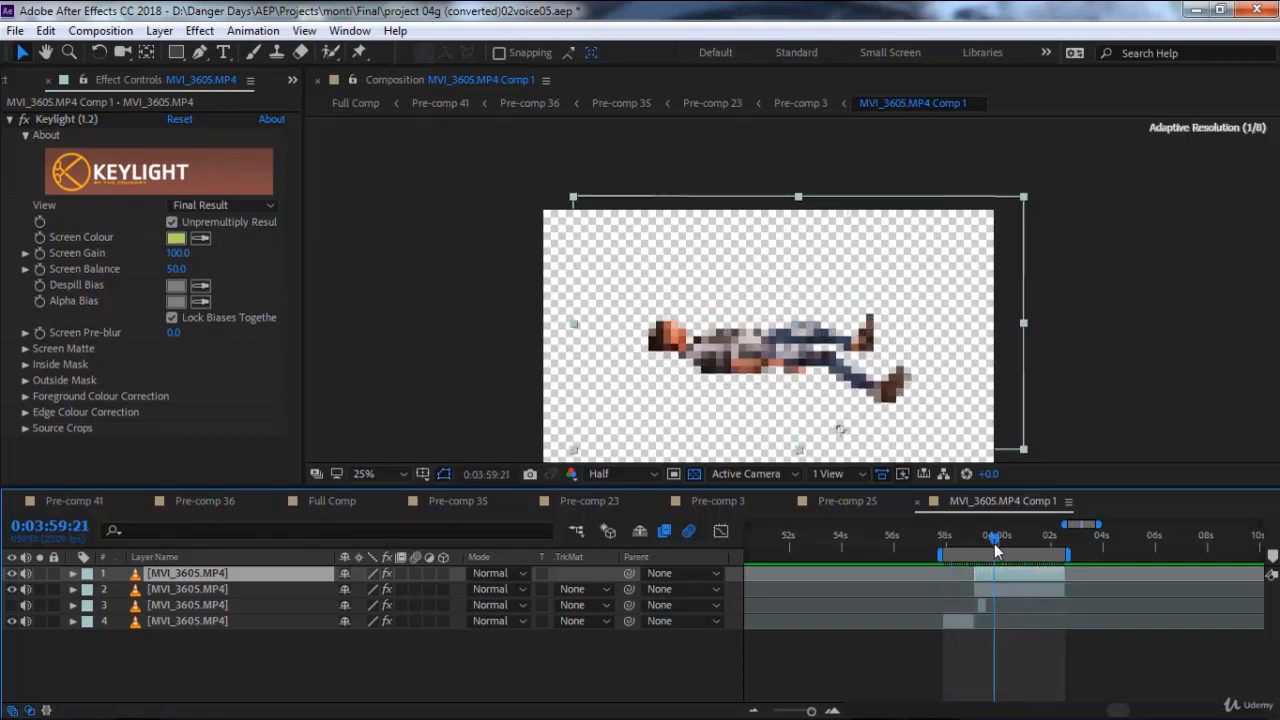
Look into Pre-comp 25, return to Pre-comp 3 and scrub the current time back to 0:03:59:22.
click(828, 501)
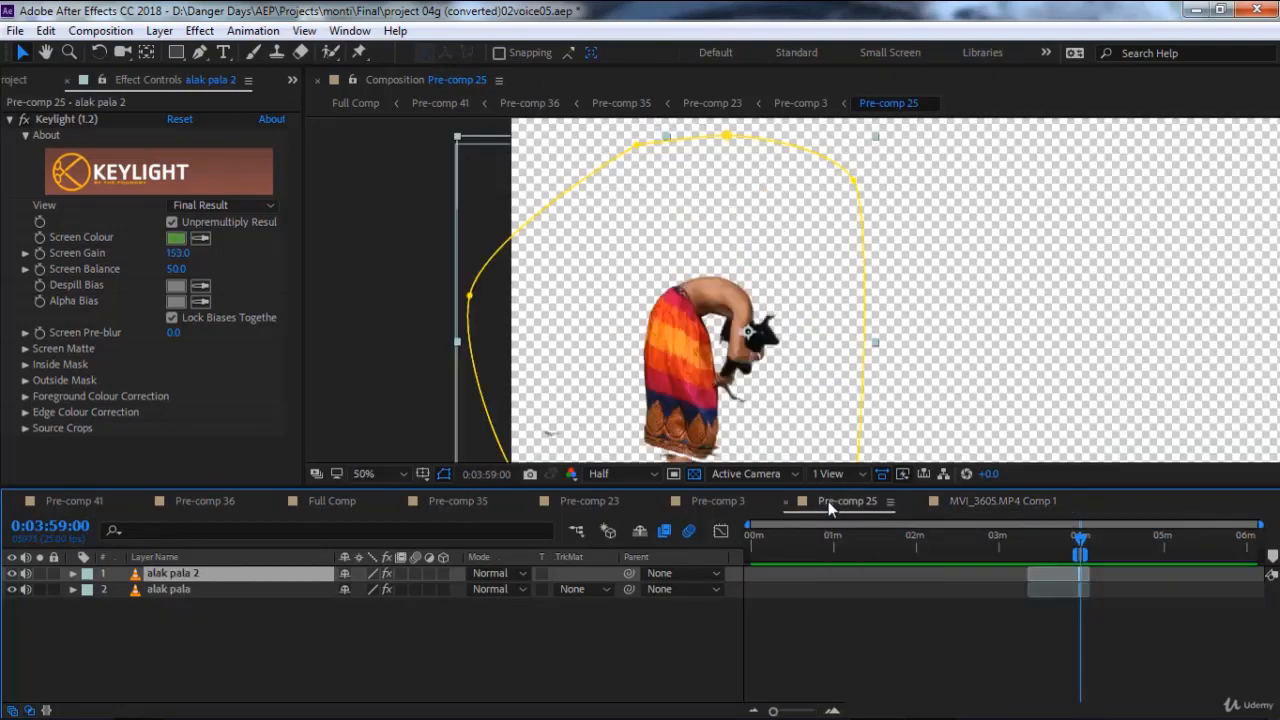
click(732, 501)
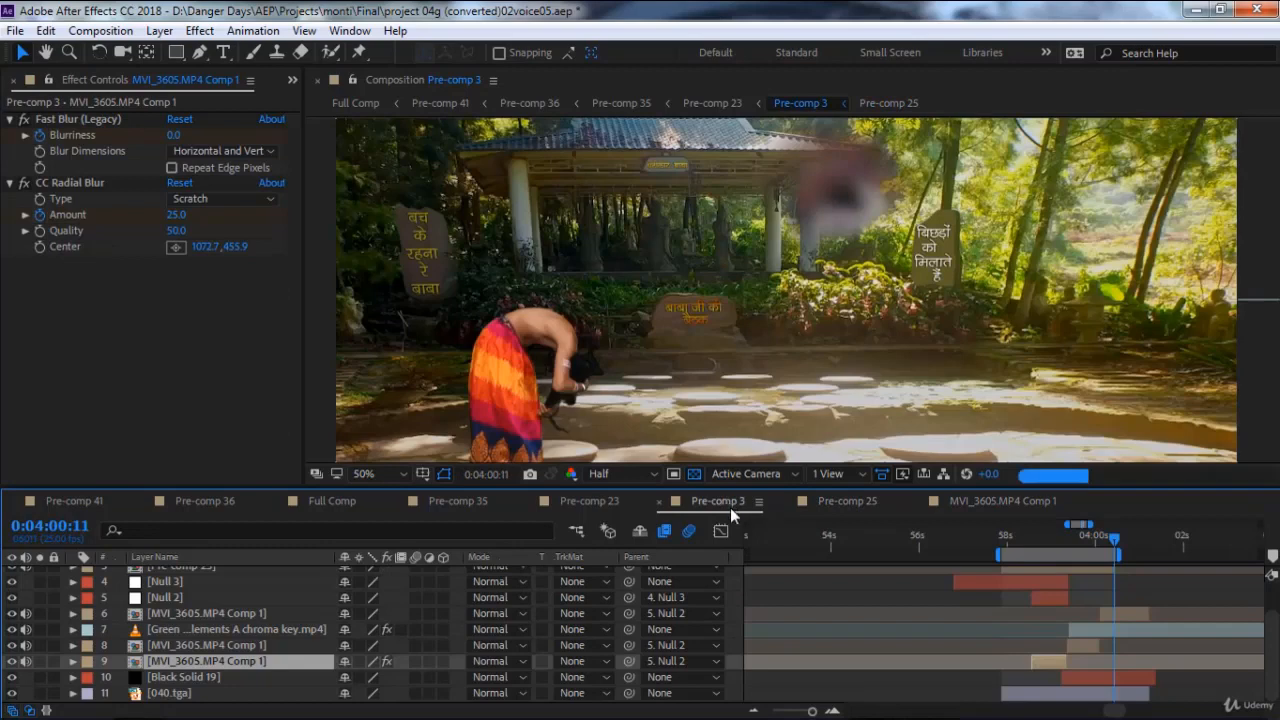
click(1115, 543)
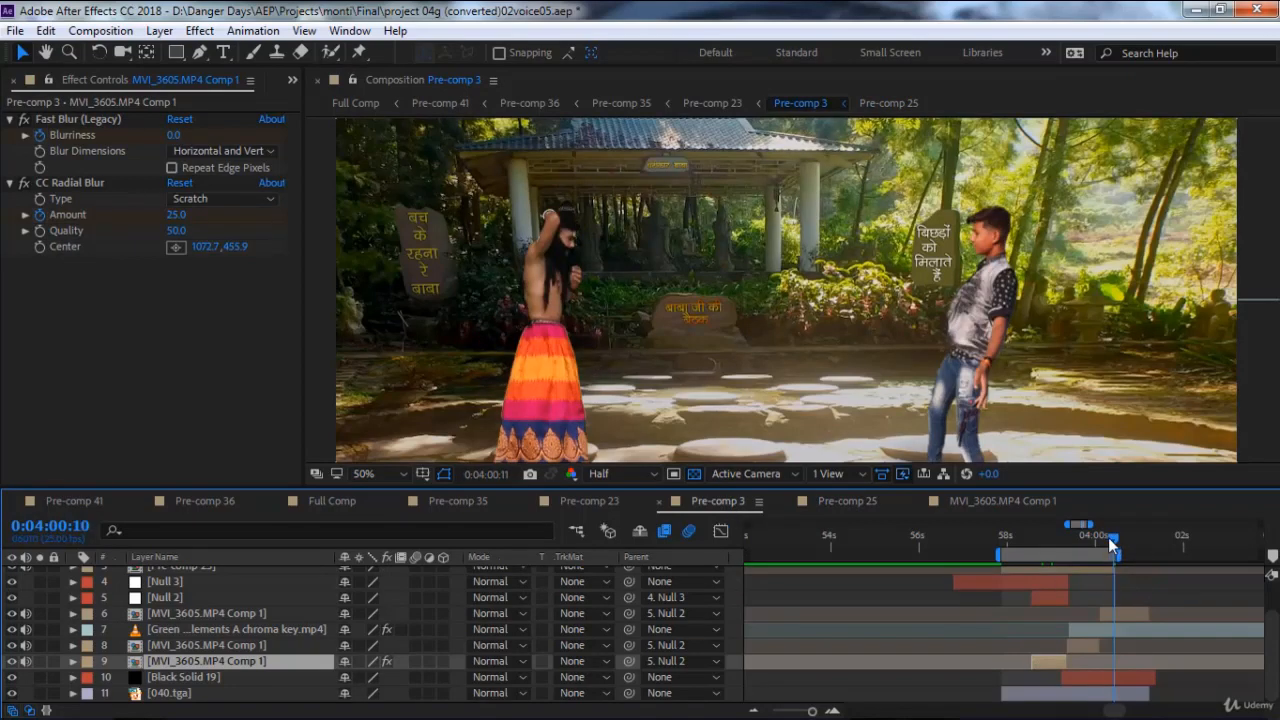
drag(1108, 537, 1089, 538)
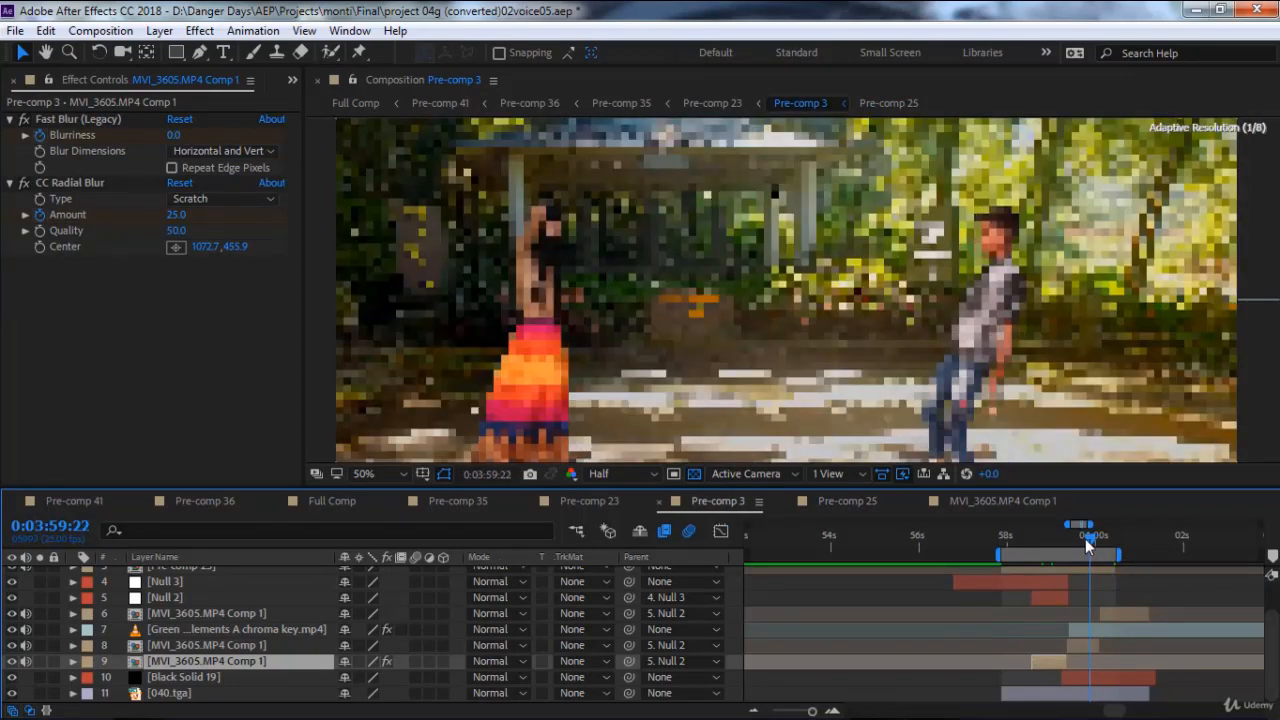
Switch by way of Pre-comp 35 to Pre-comp 23 and move the current time to 0:04:06:18 within the Pre-comp 3 layer.
click(464, 503)
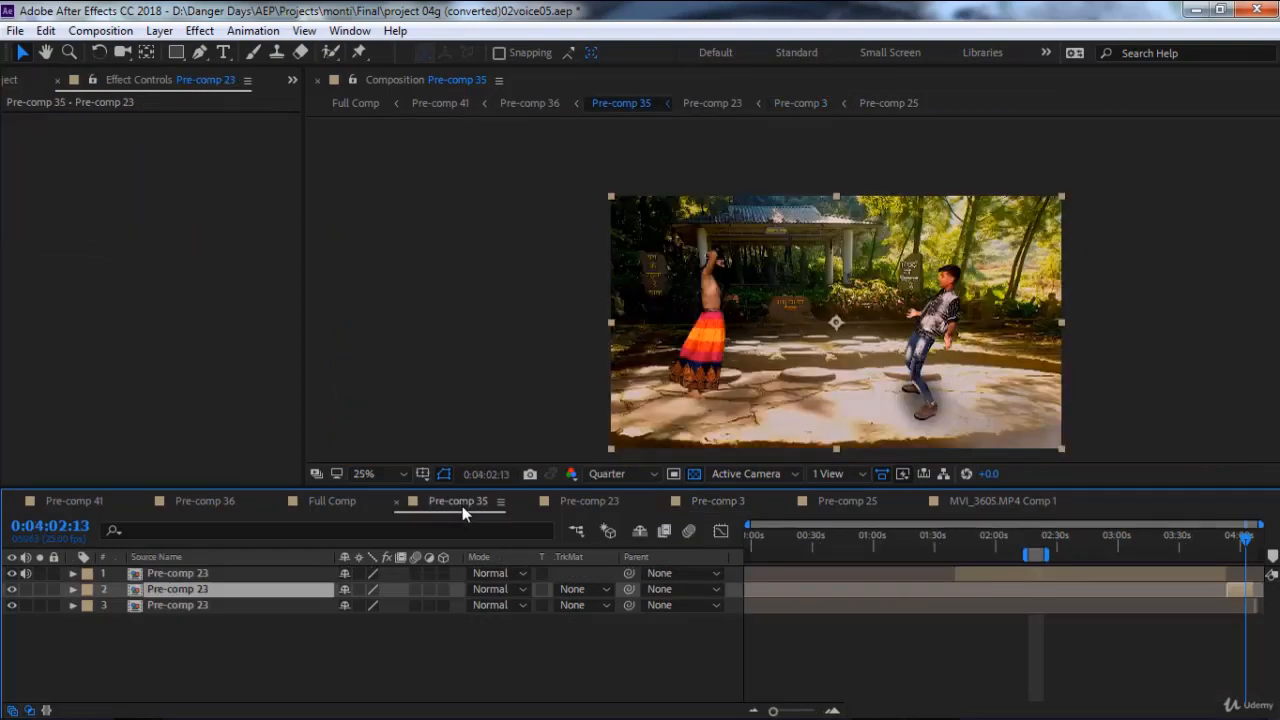
click(593, 503)
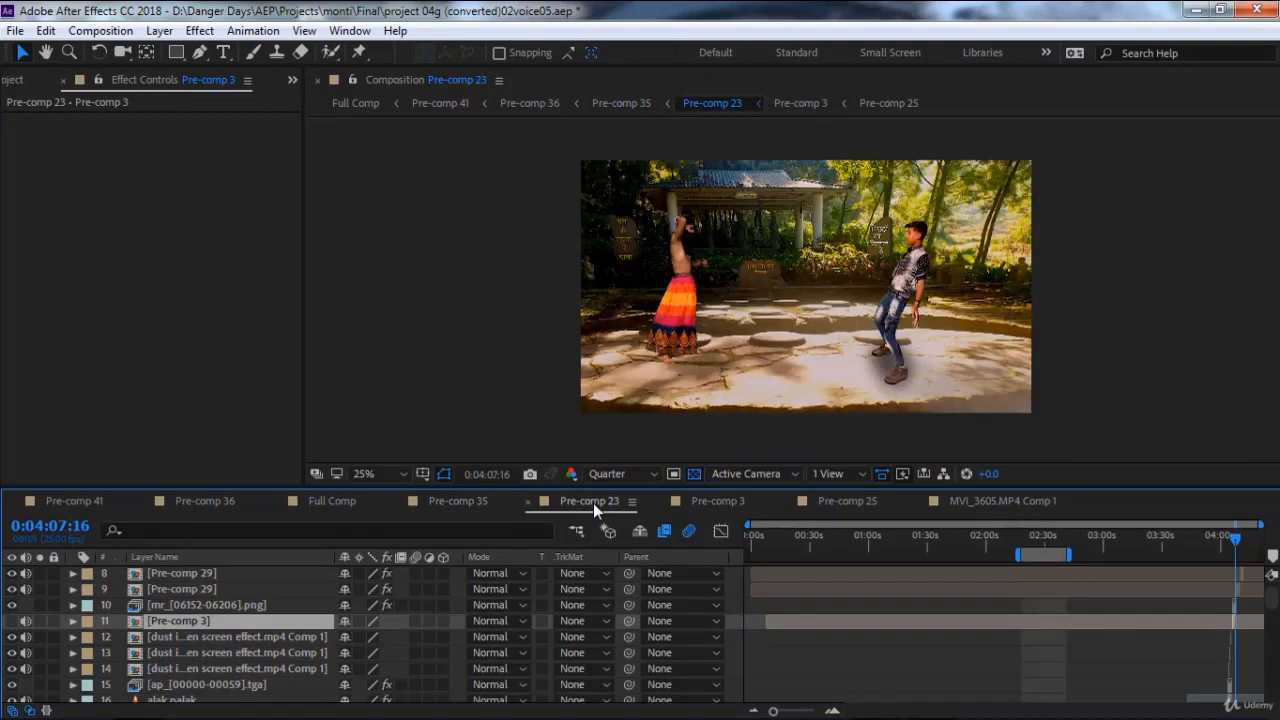
click(833, 711)
click(833, 711)
click(833, 711)
click(833, 711)
drag(1152, 671, 1041, 669)
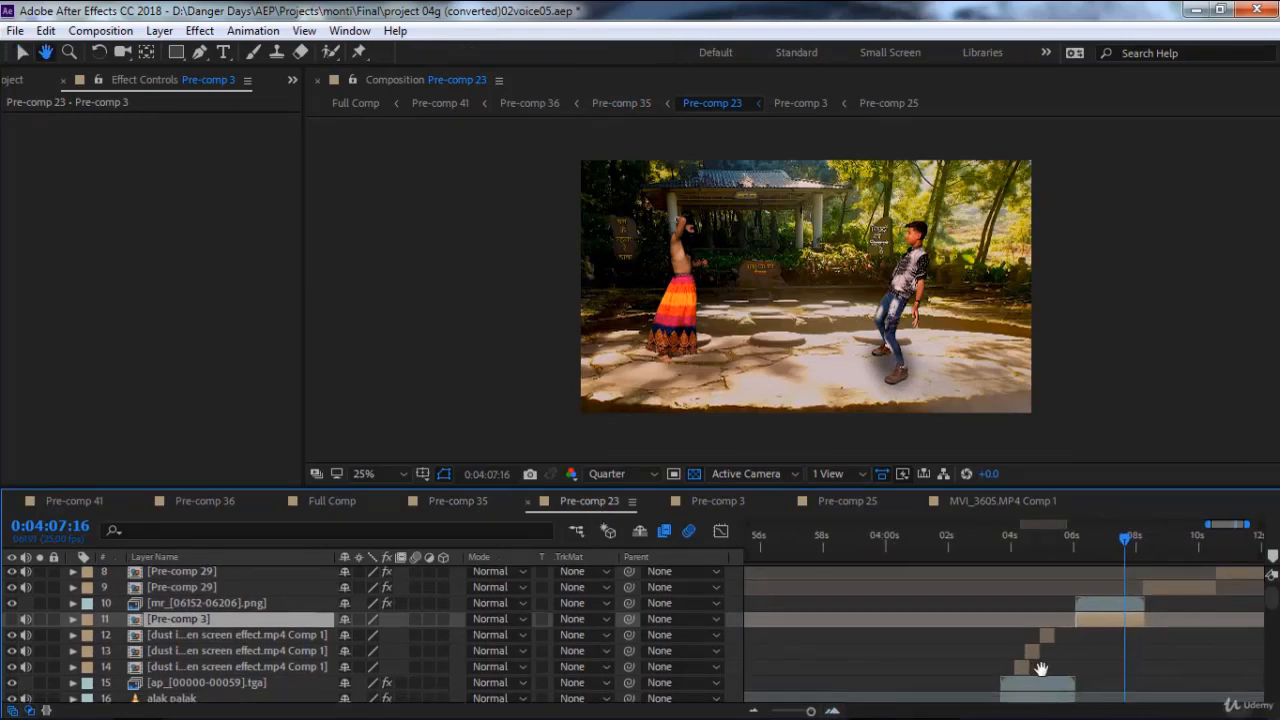
drag(1127, 537, 1095, 534)
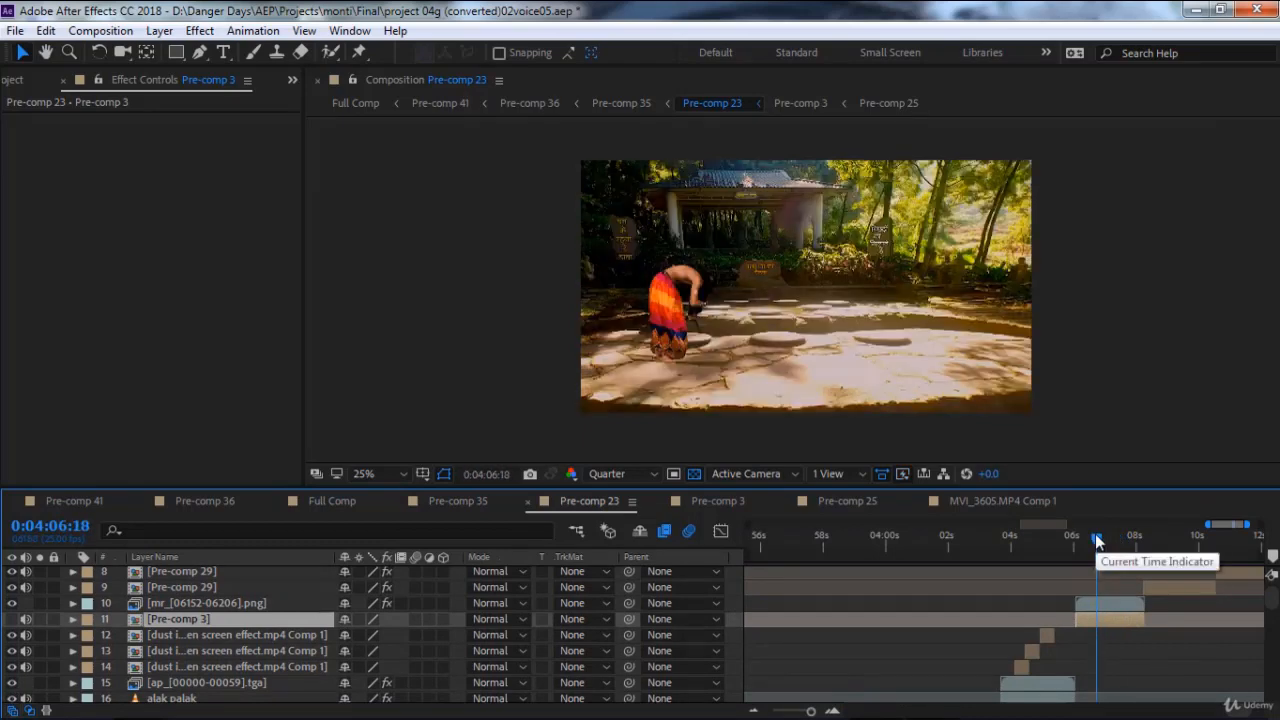
Set the work area to the span of the Pre-comp 3 layer and move the current time to 0:04:07:00.
key(space)
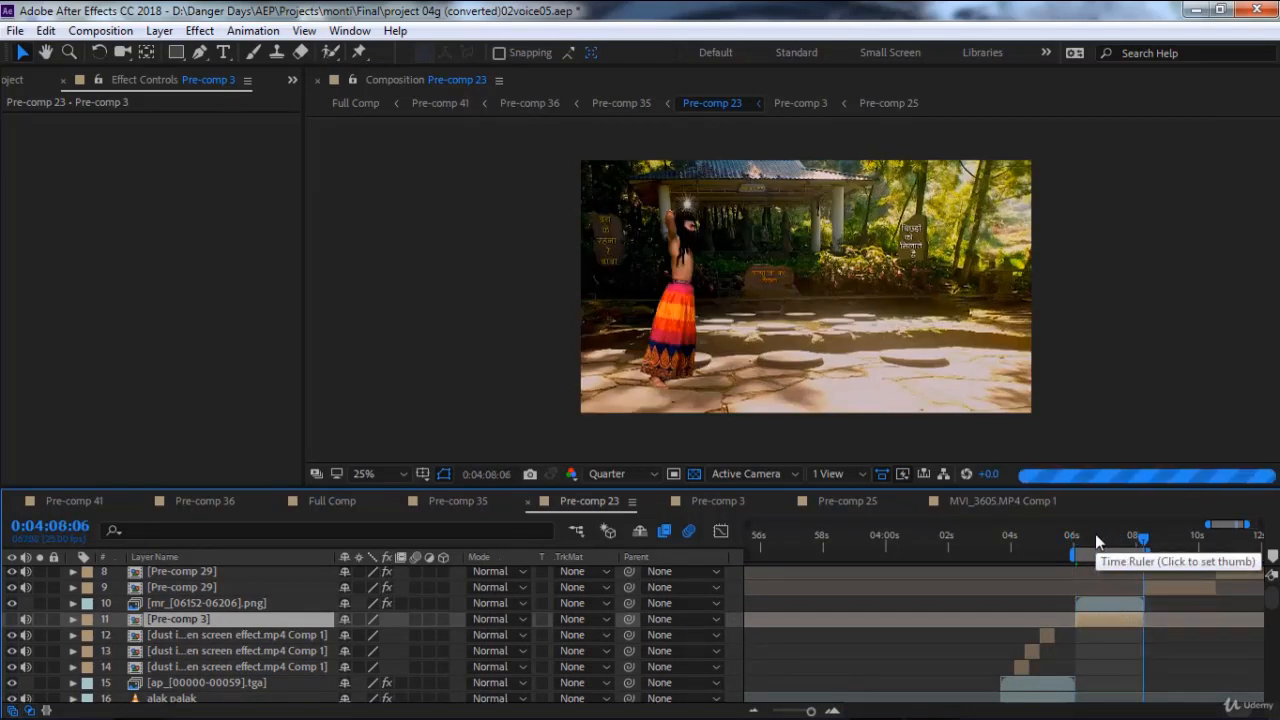
click(1079, 540)
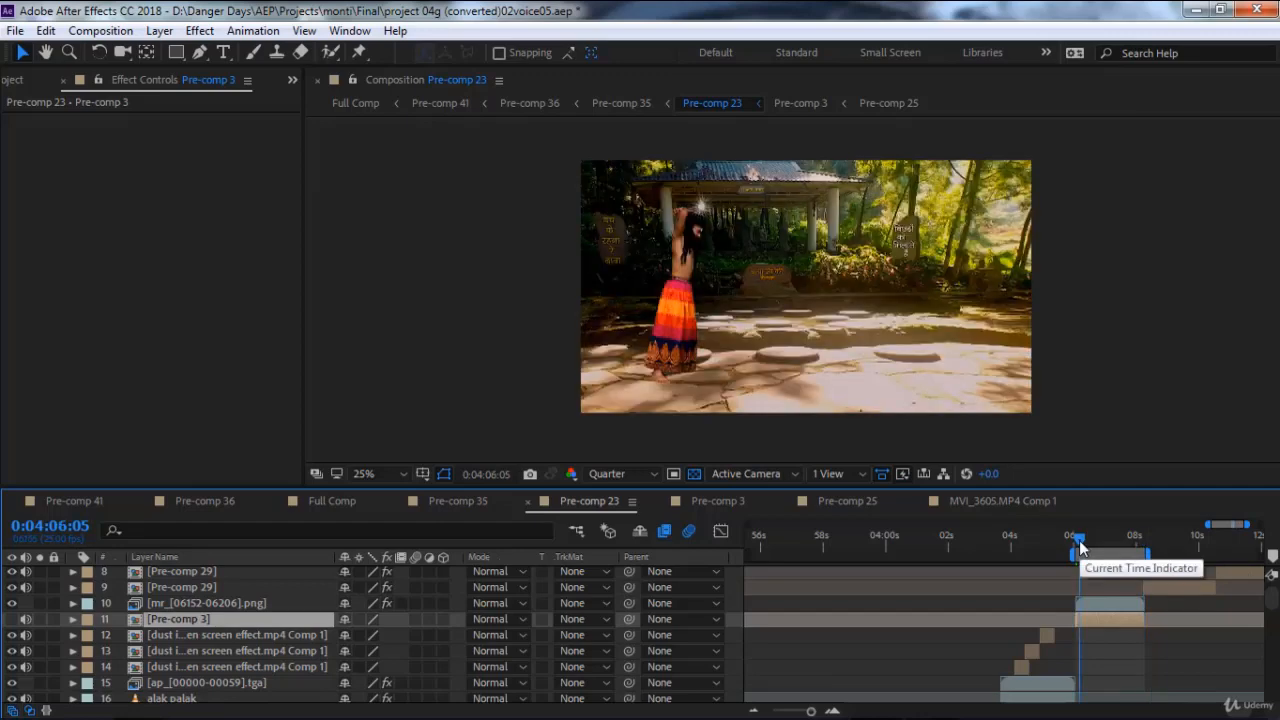
drag(1079, 540, 1105, 541)
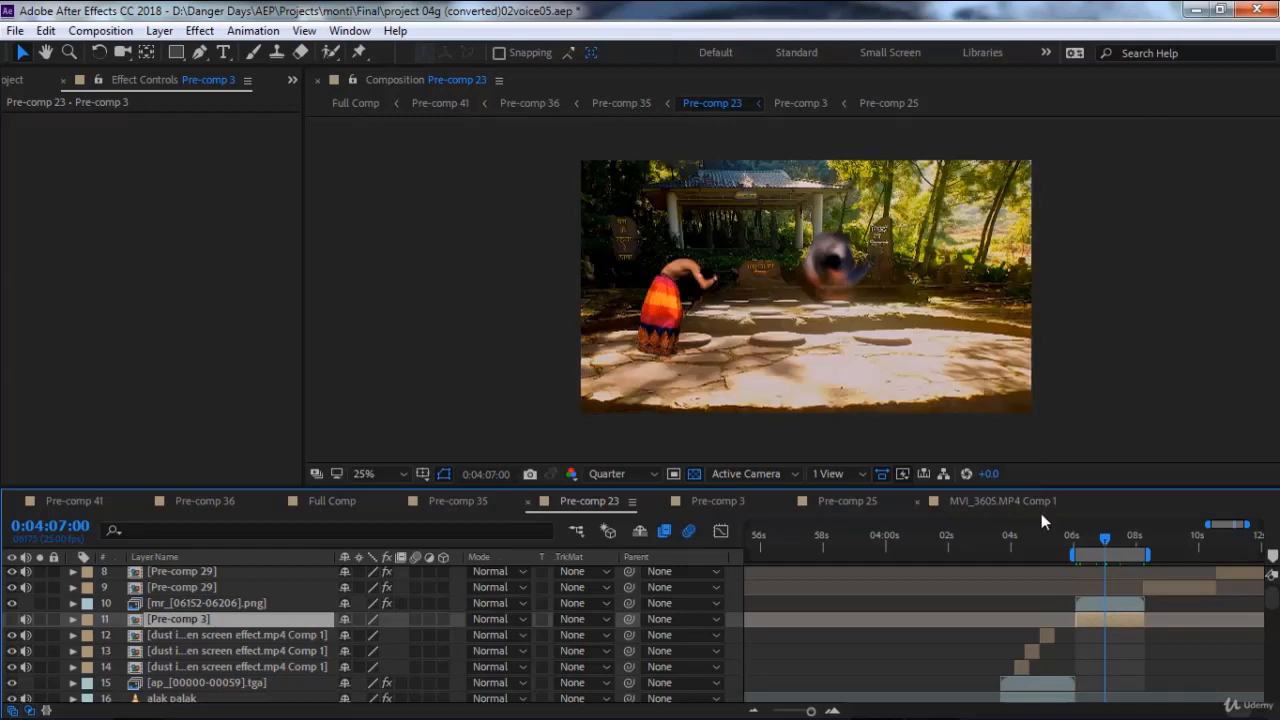
click(1094, 604)
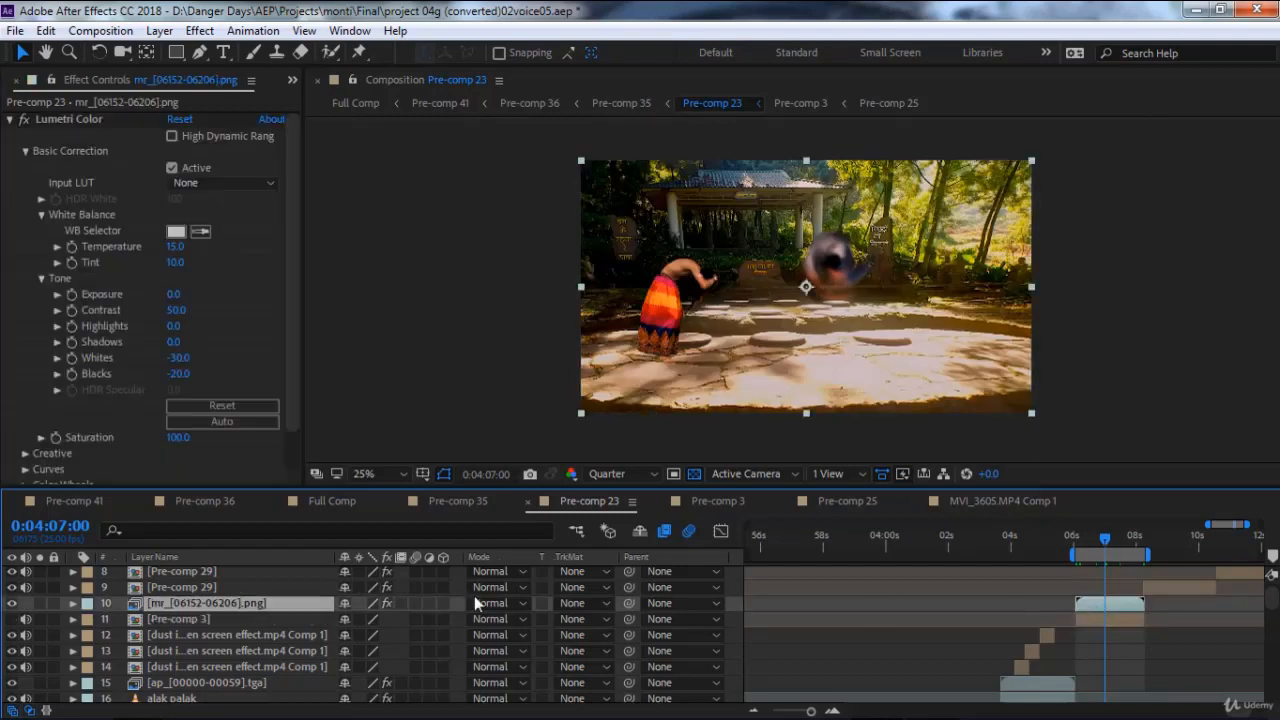
click(10, 604)
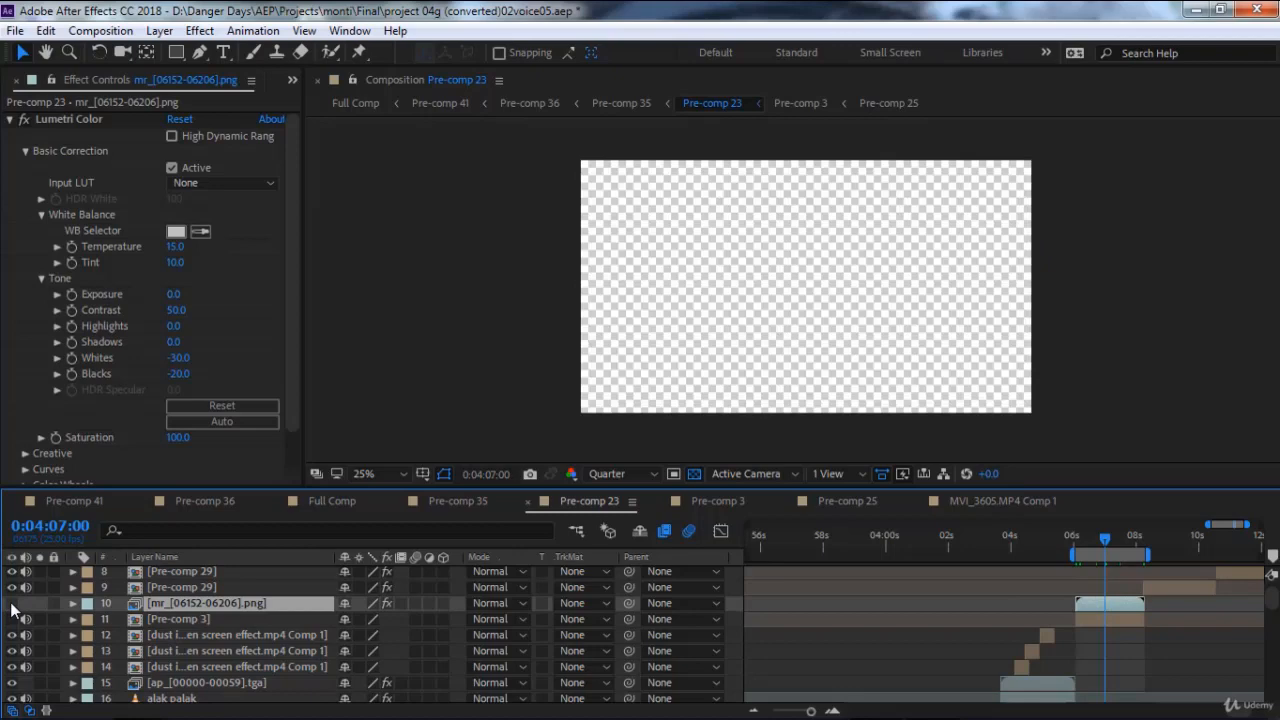
click(10, 604)
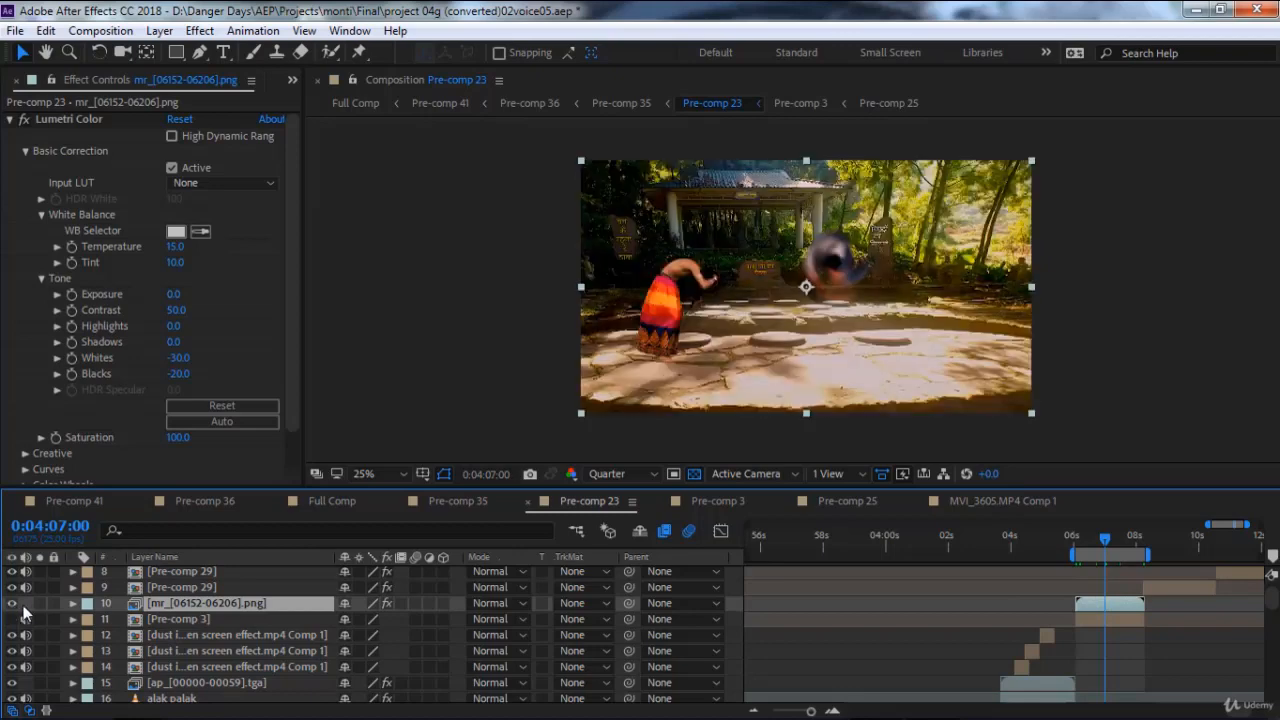
Open Pre-comp 3 and toggle the visibility of its selected MVI_3605.MP4 Comp 1 layer, number 9, off and on.
double_click(155, 620)
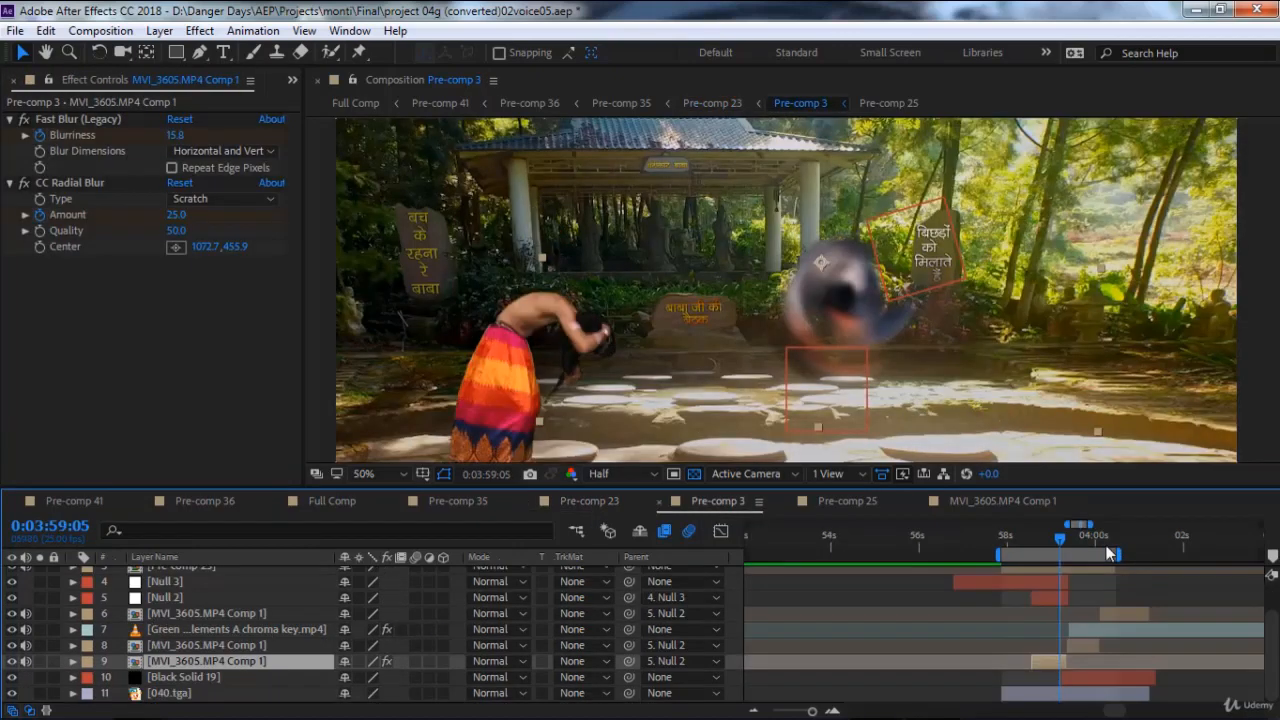
click(11, 662)
click(11, 662)
Compare layer 9 with and without its Fast Blur (Legacy) and CC Radial Blur effects, leaving both disabled.
click(24, 121)
click(25, 183)
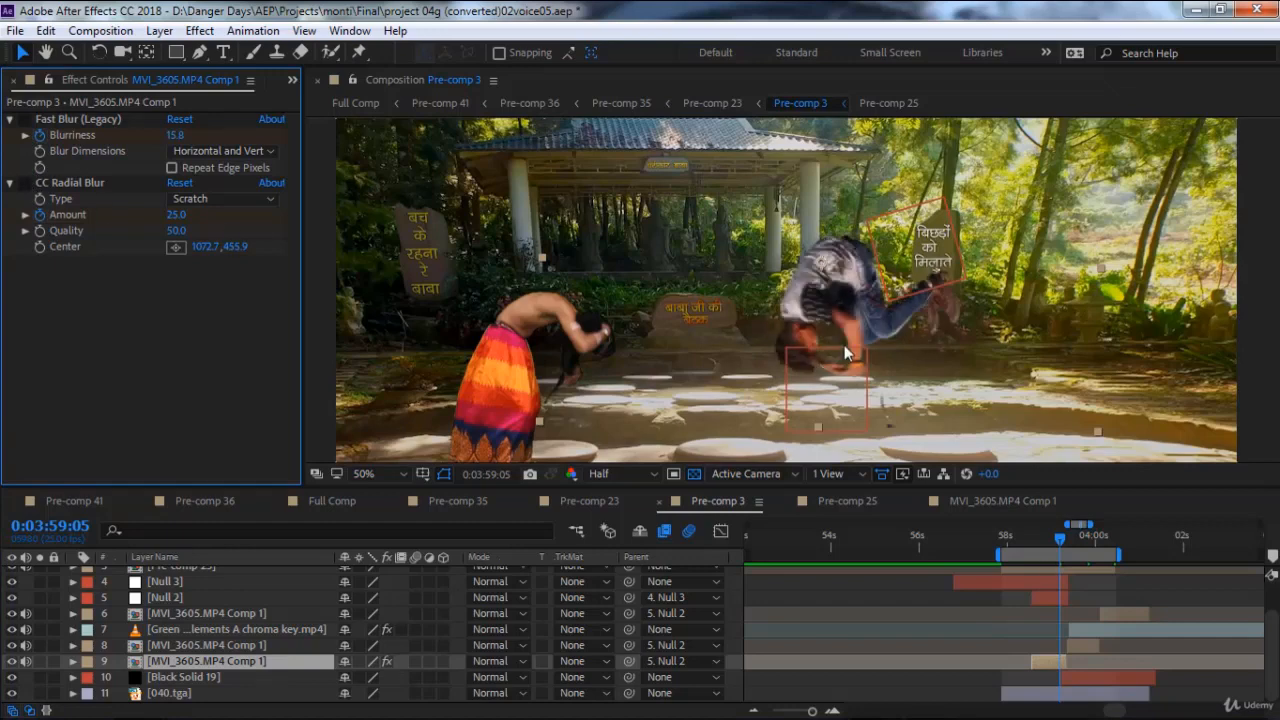
click(24, 121)
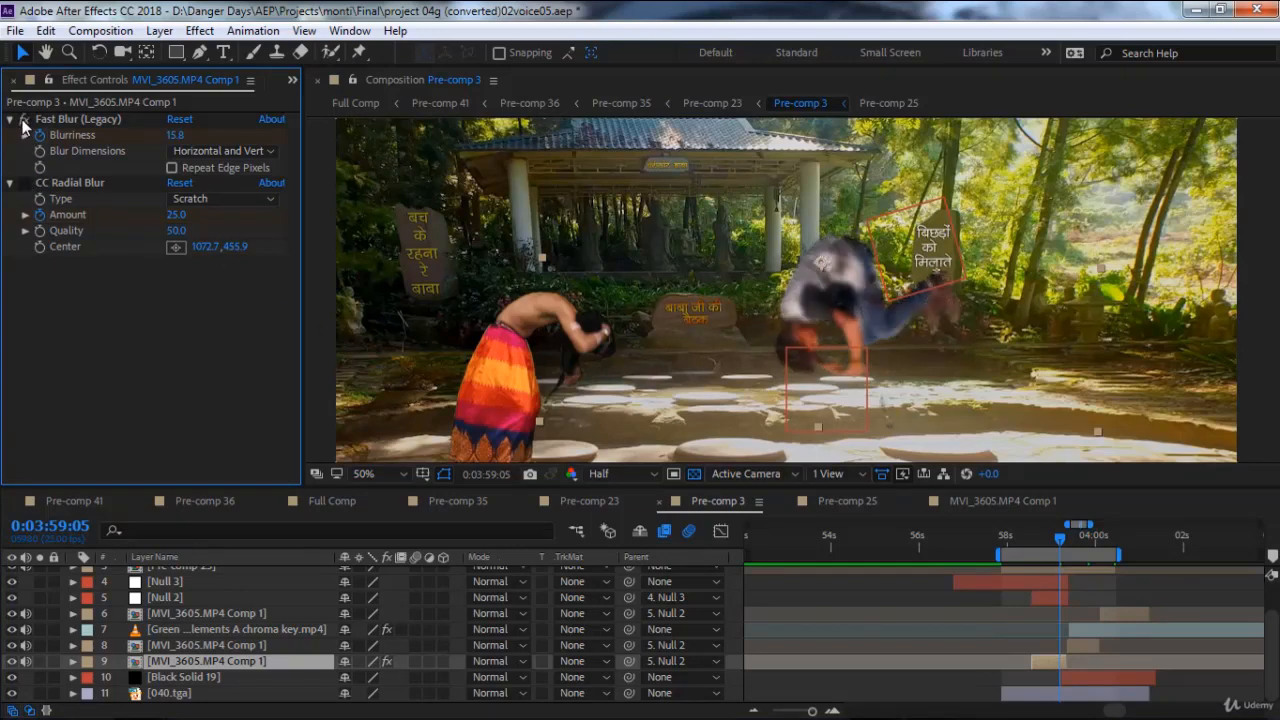
click(24, 184)
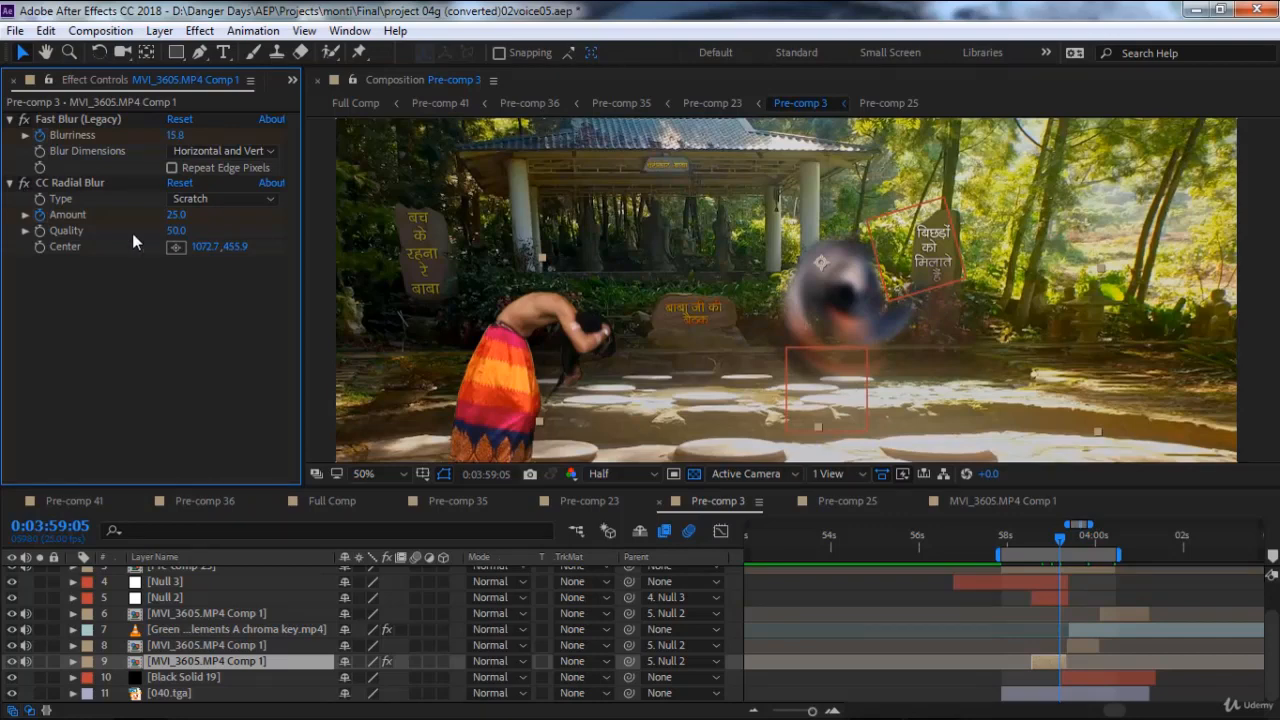
click(24, 184)
click(24, 119)
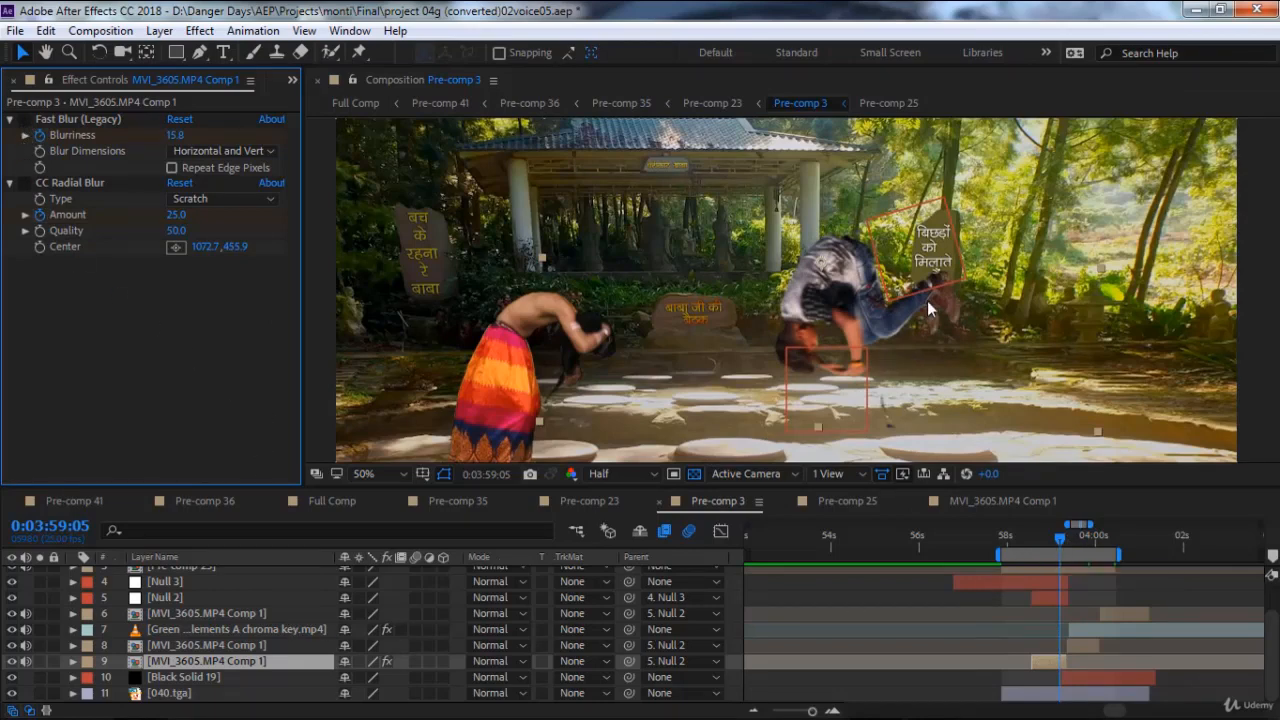
Preview the unblurred jump from 0:03:58:04 at 25% magnification, stop playback and move the current time to 0:03:58:24.
drag(1060, 540, 1015, 540)
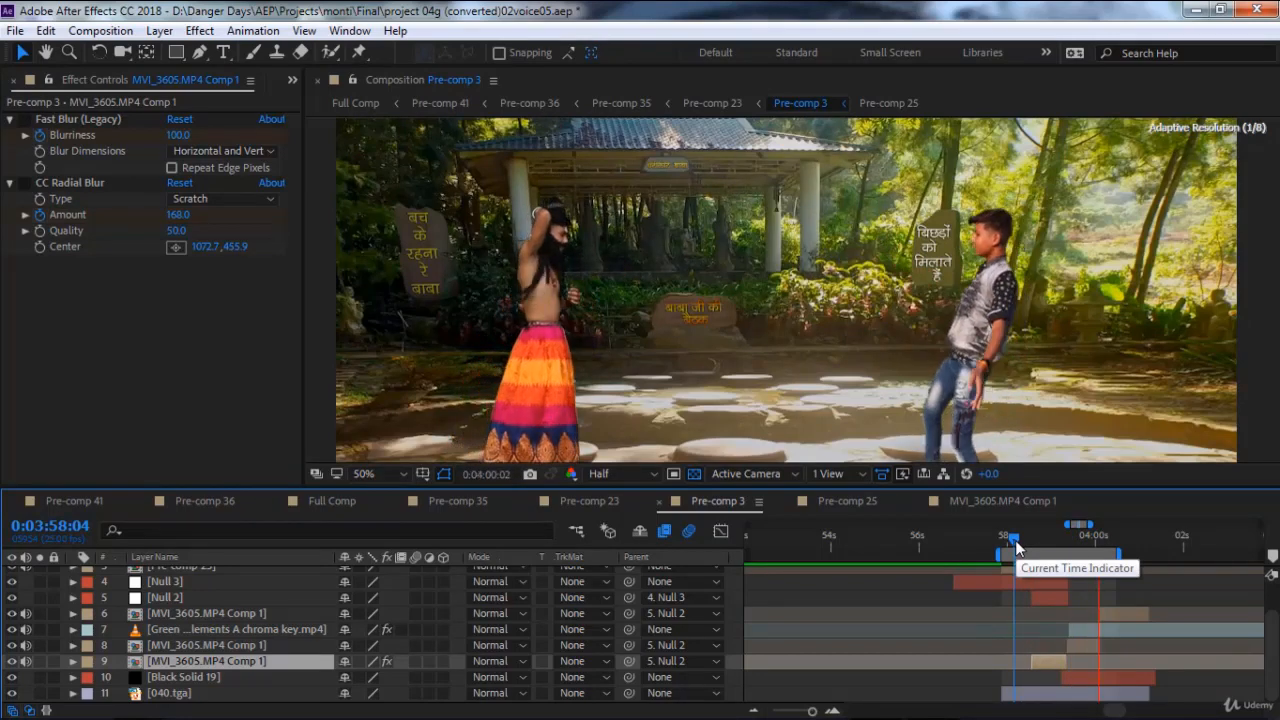
key(comma)
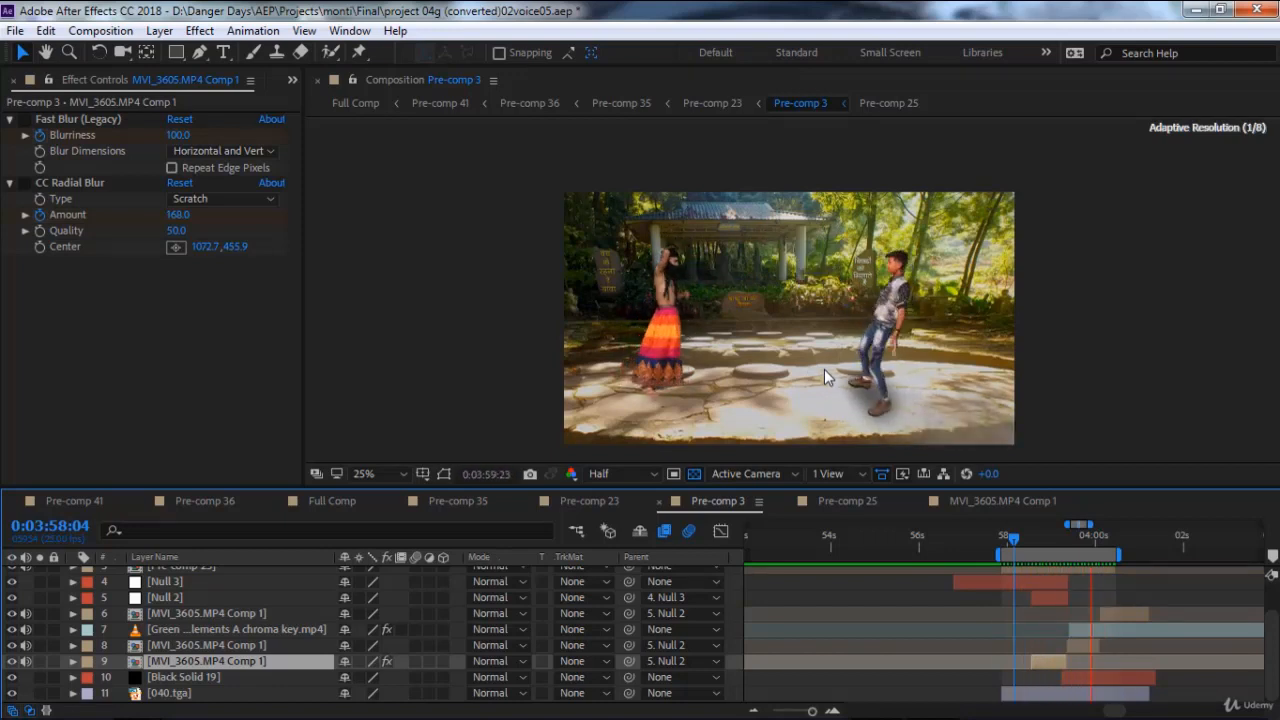
click(1042, 545)
drag(1045, 545, 1049, 545)
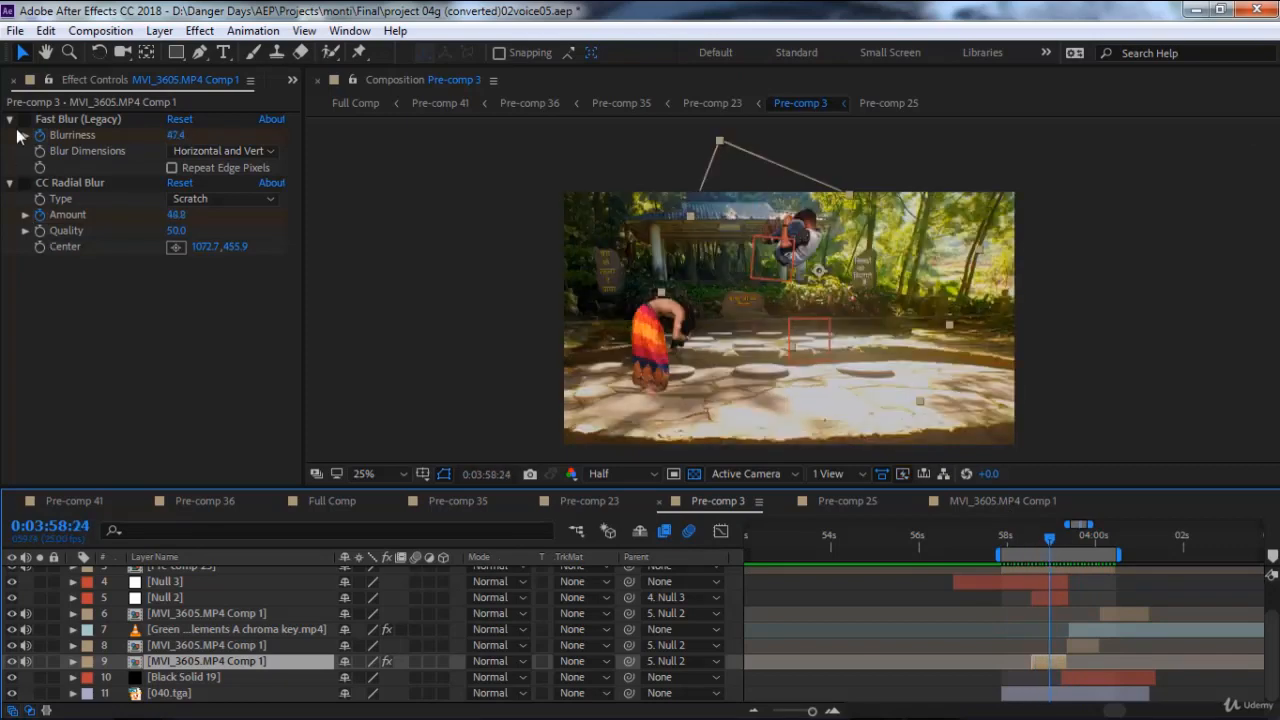
Re-enable Fast Blur (Legacy) and CC Radial Blur on layer 9 and scrub the current time to 0:04:00:08.
click(29, 172)
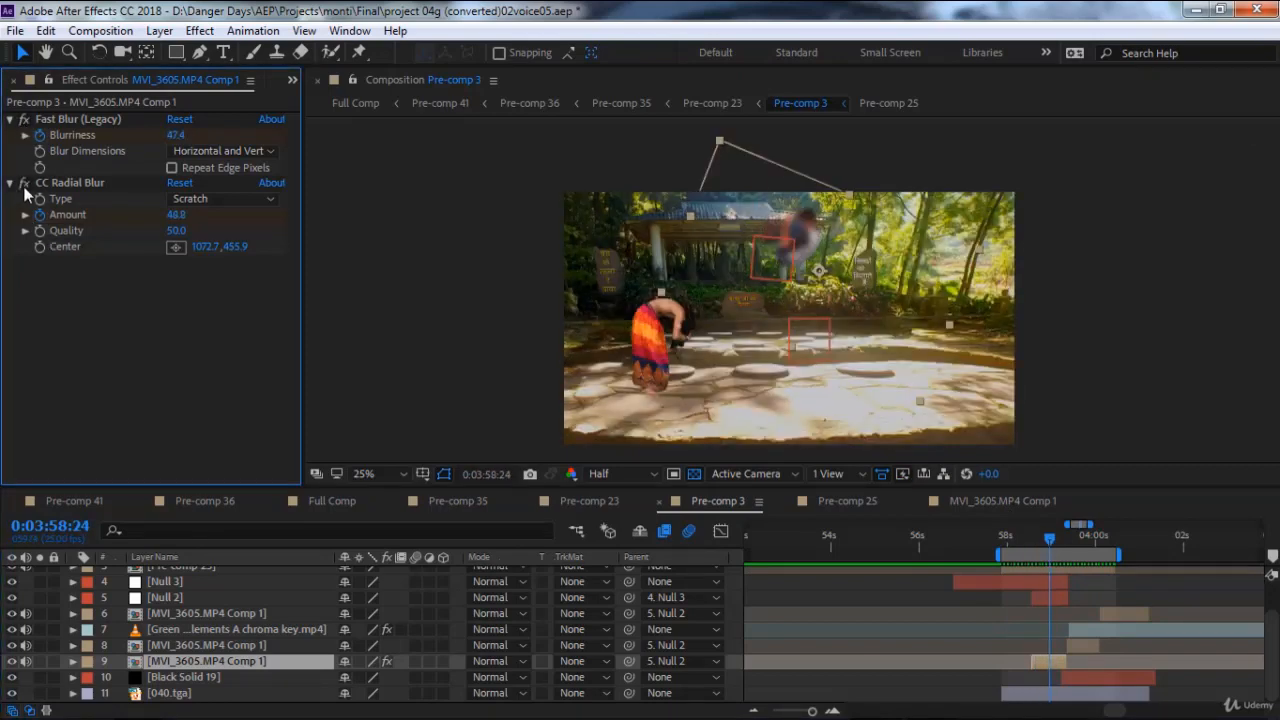
click(24, 185)
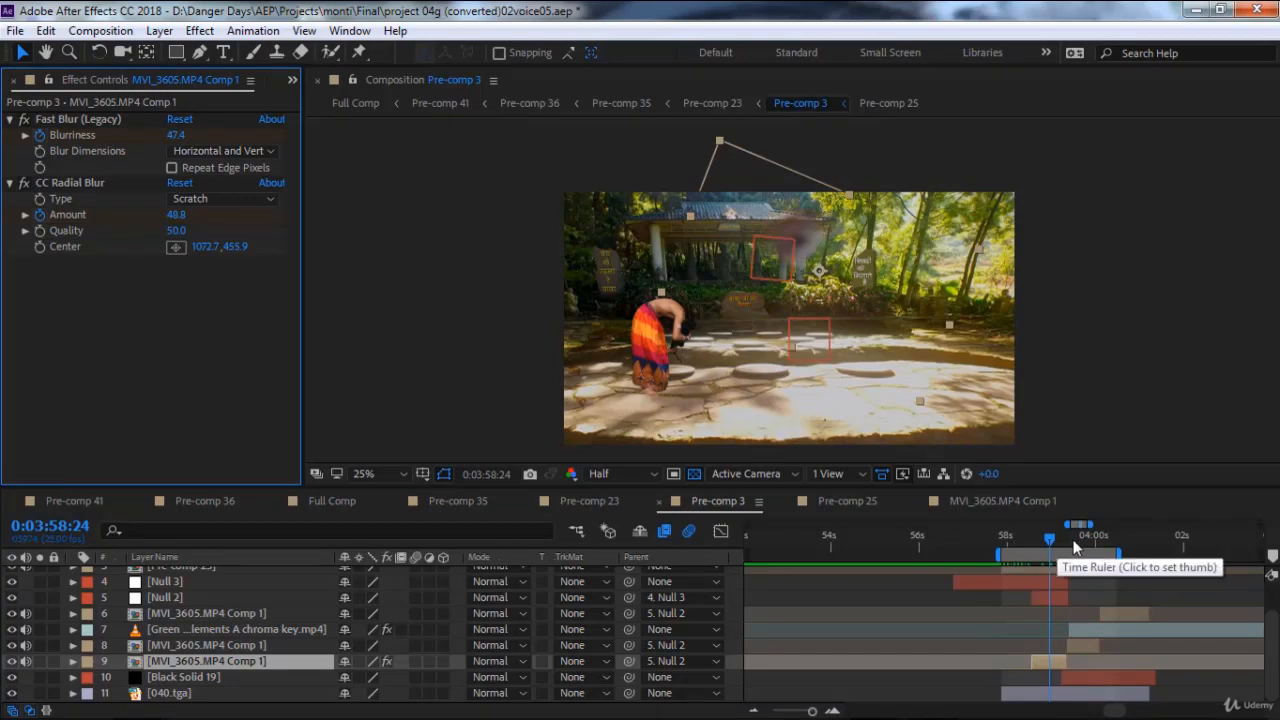
drag(1060, 543, 1108, 539)
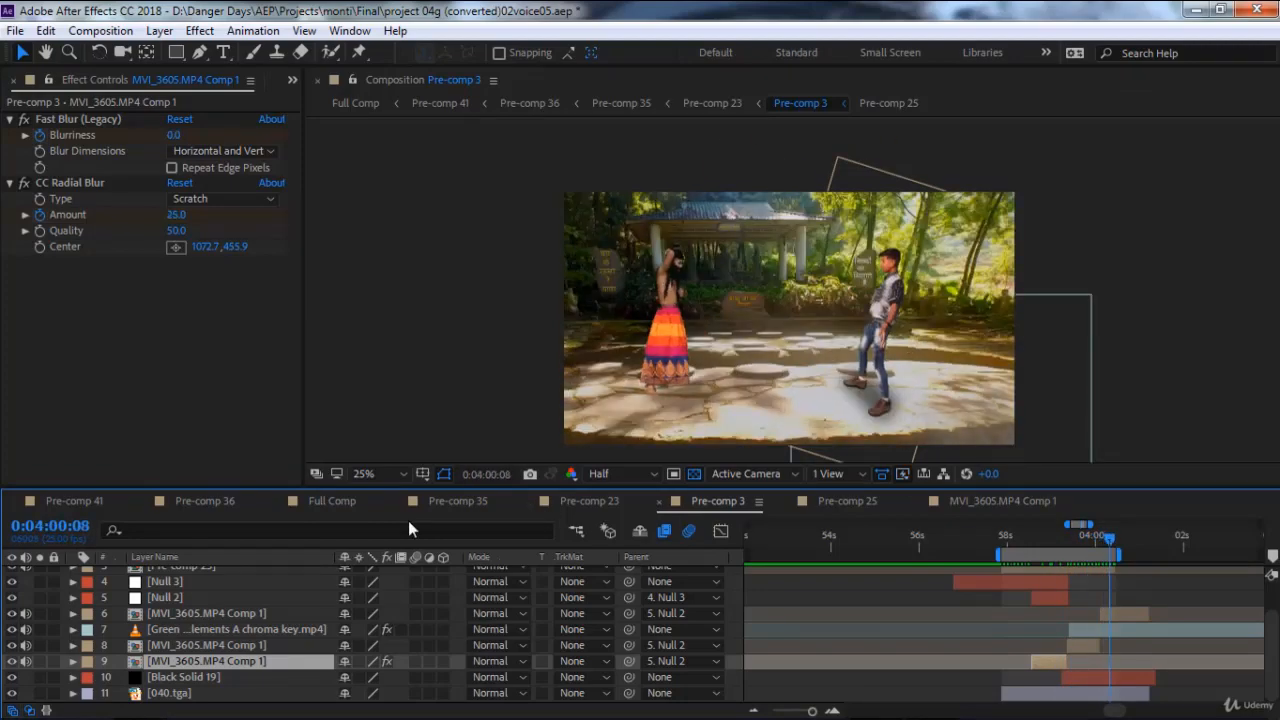
Switch to Full Comp and scrub back through the closing shot to 0:03:58:14.
click(333, 500)
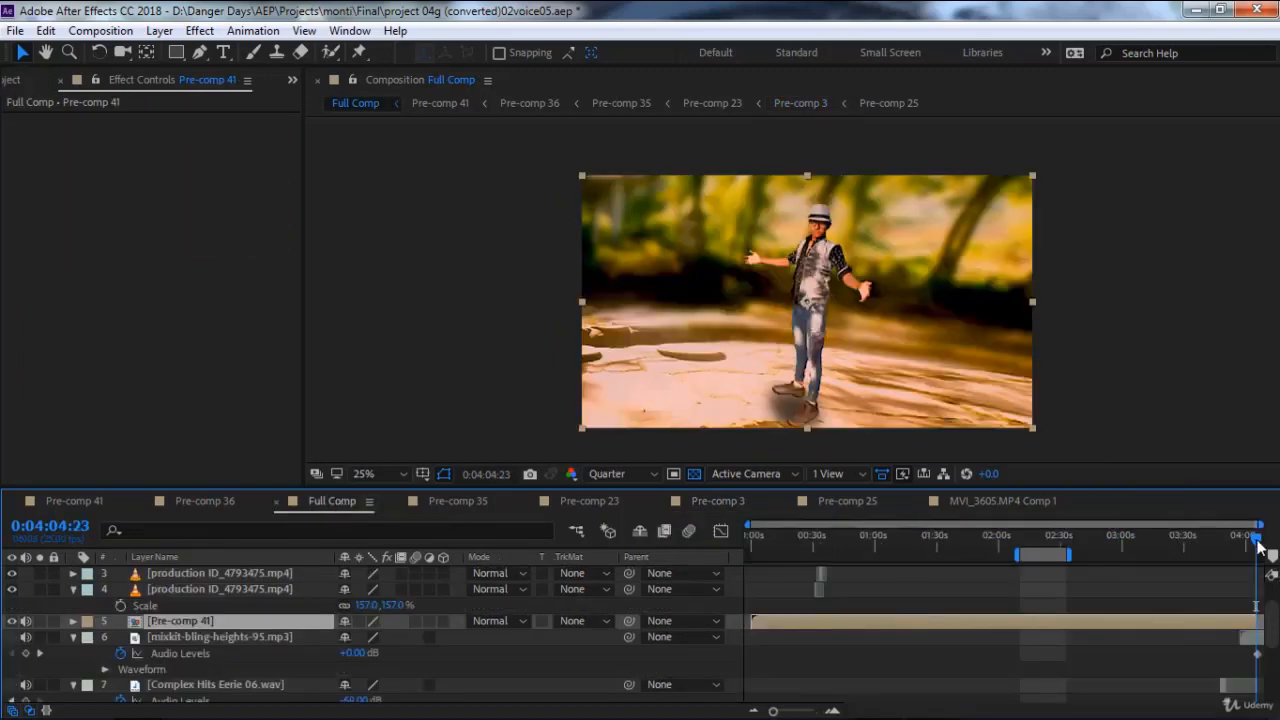
click(832, 712)
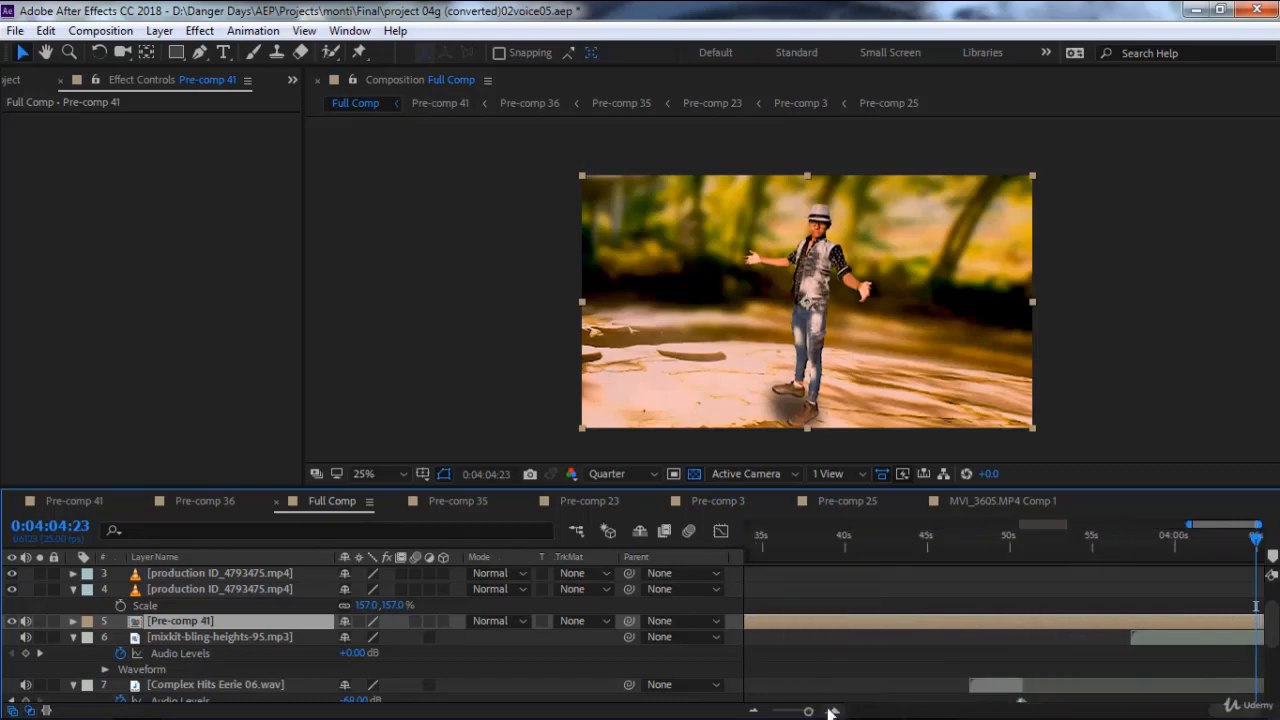
mouse_move(1256, 538)
mouse_down()
mouse_move(1200, 536)
mouse_move(1250, 541)
mouse_up()
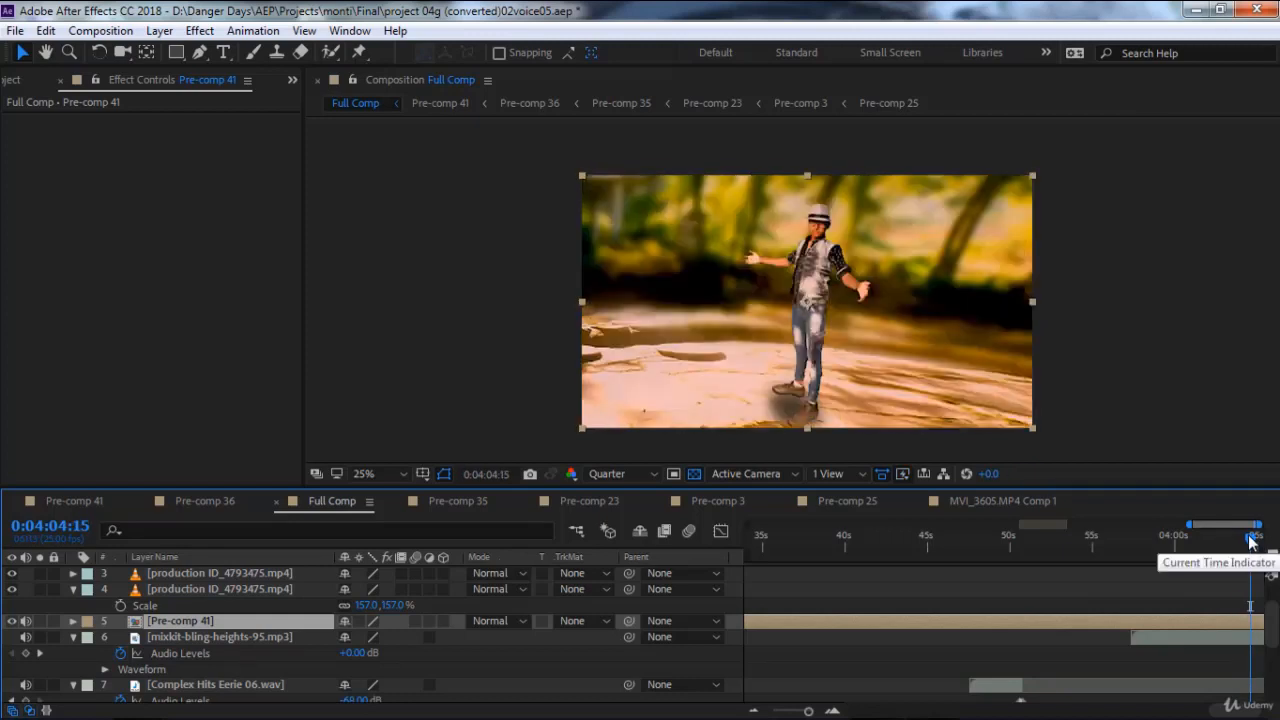
click(1249, 541)
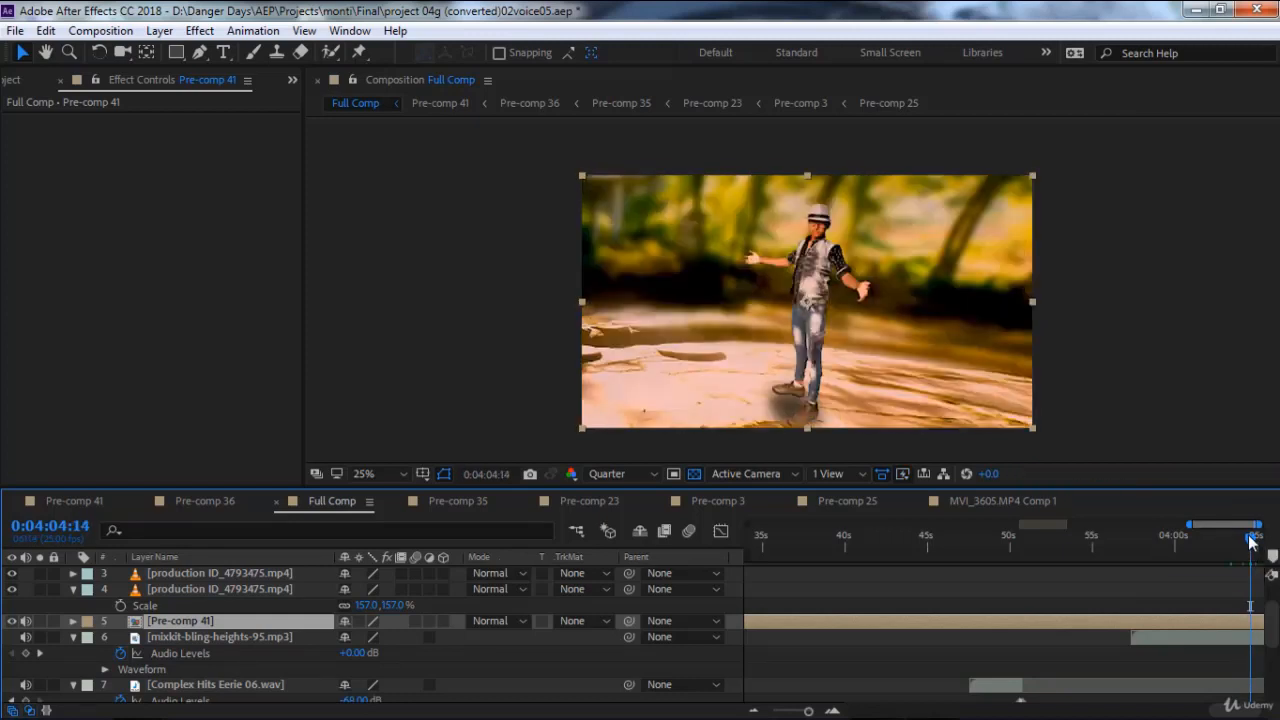
drag(1249, 541, 1250, 541)
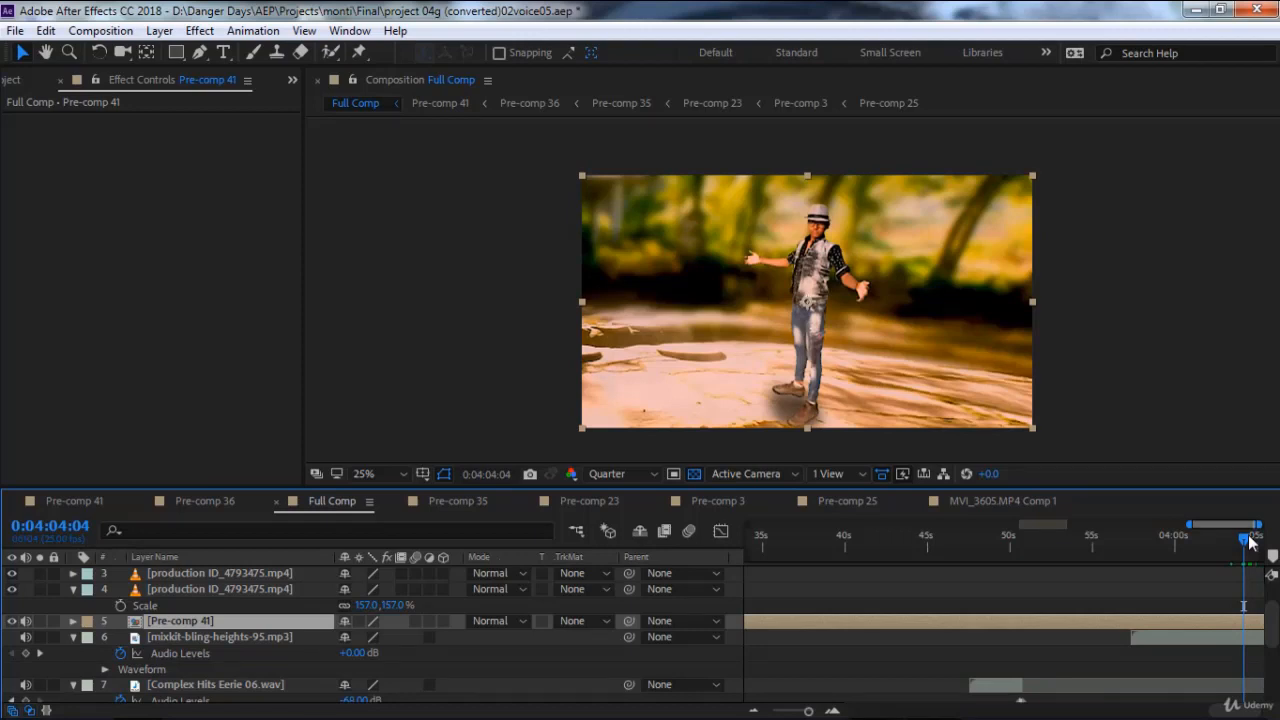
drag(1249, 541, 1152, 548)
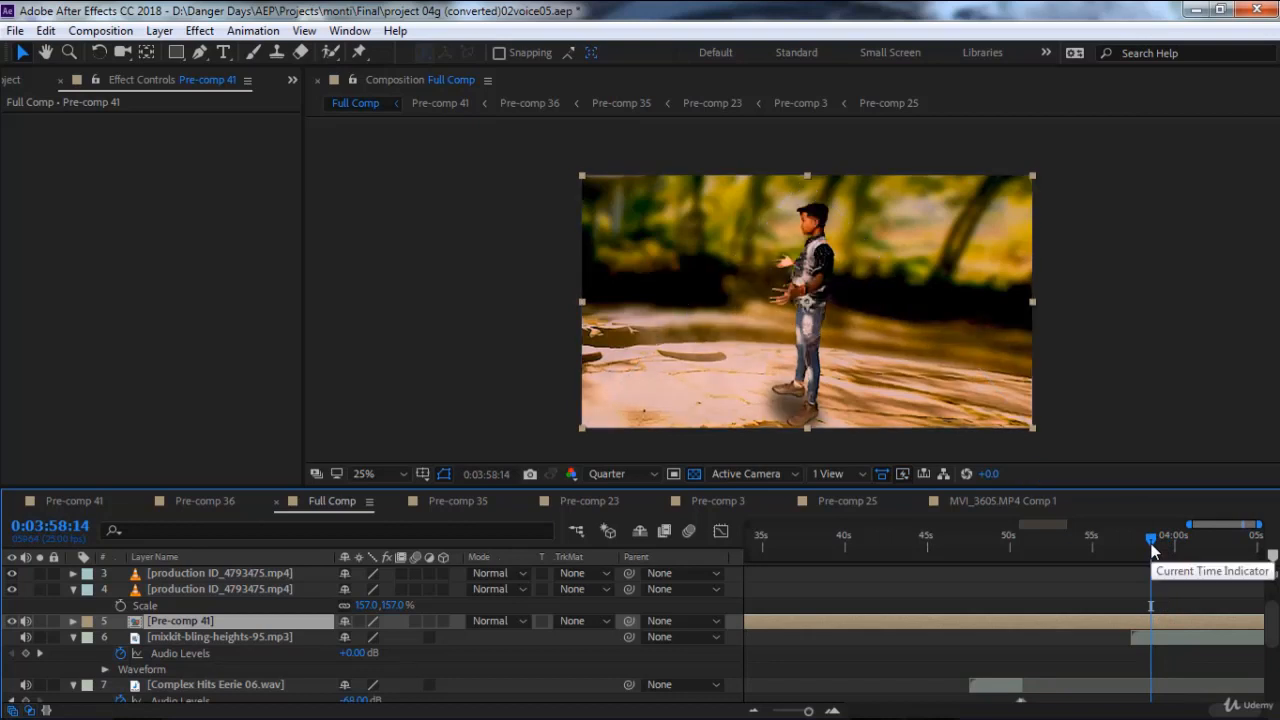
Enlarge the Full Comp view to 50% and open the nested compositions in turn from Pre-comp 41 down to Pre-comp 3.
scroll(849, 259, up, 2)
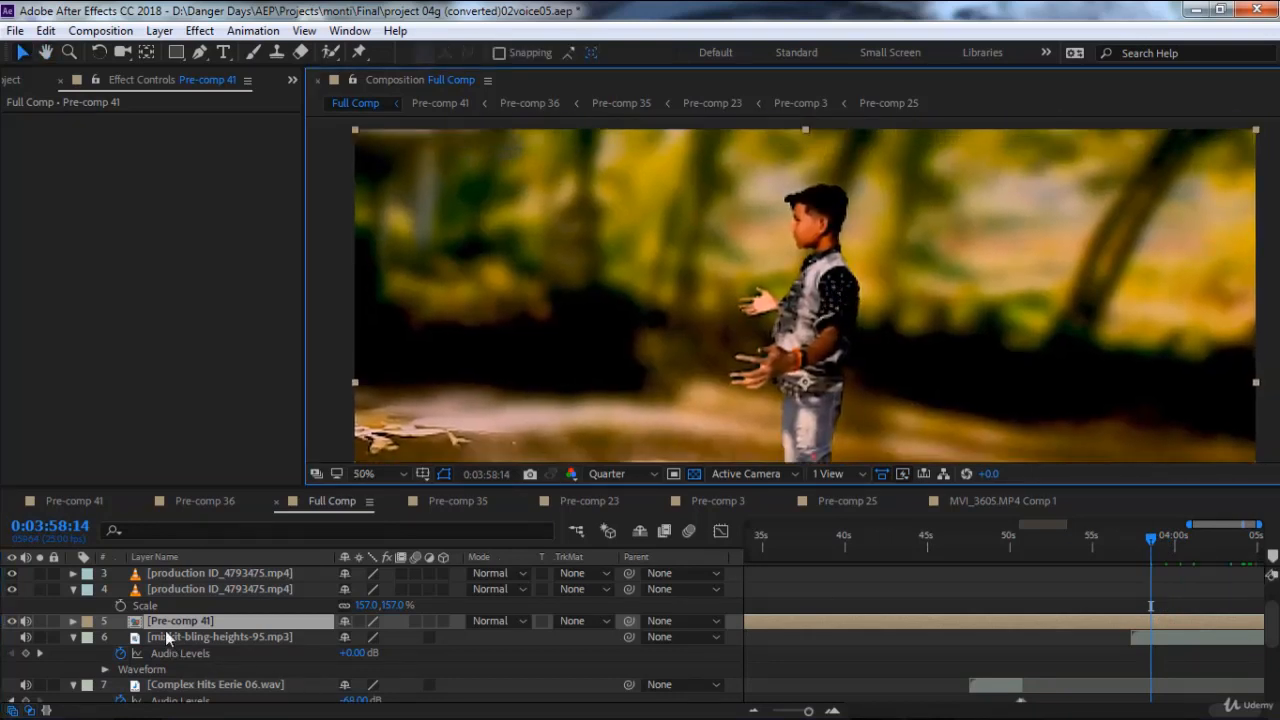
double_click(178, 620)
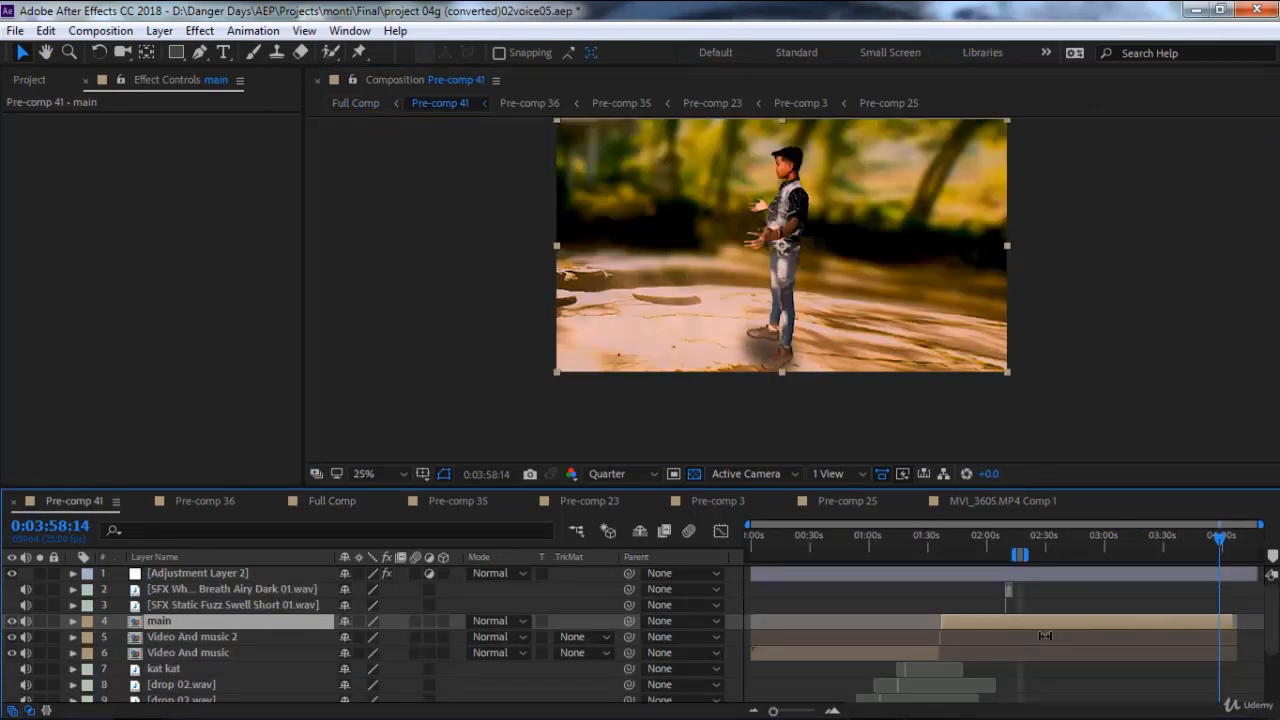
double_click(223, 621)
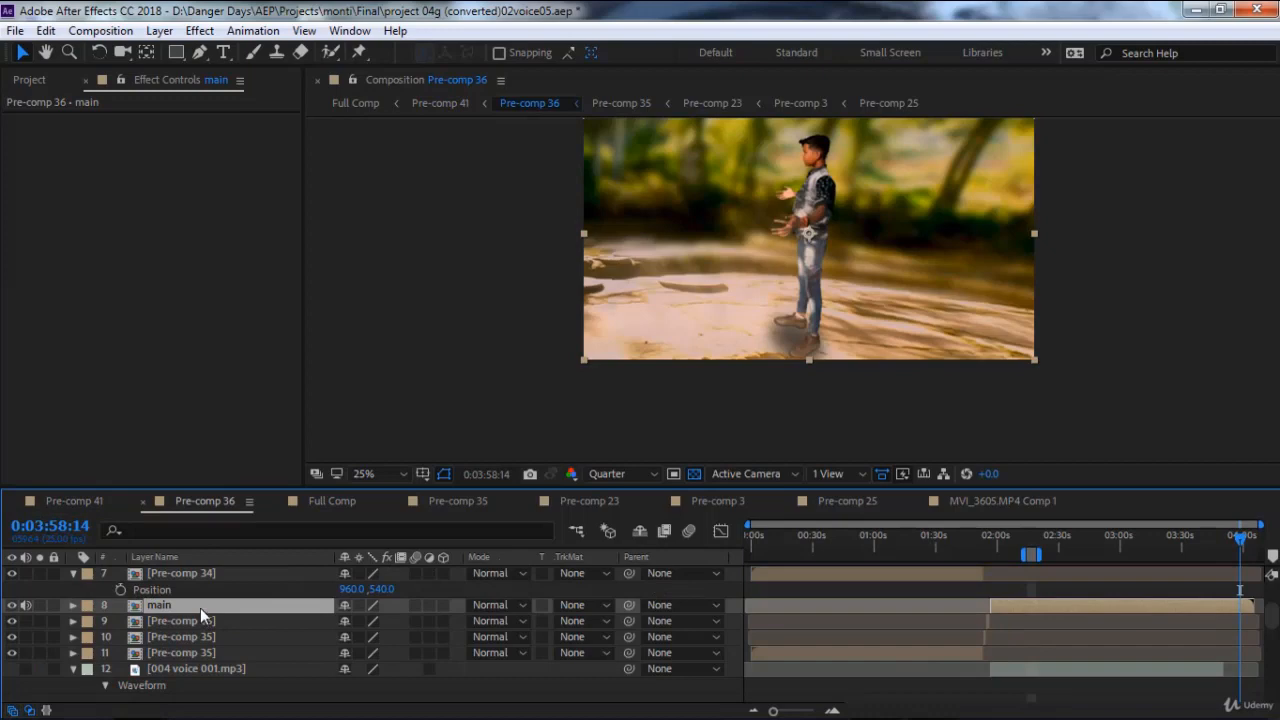
double_click(200, 608)
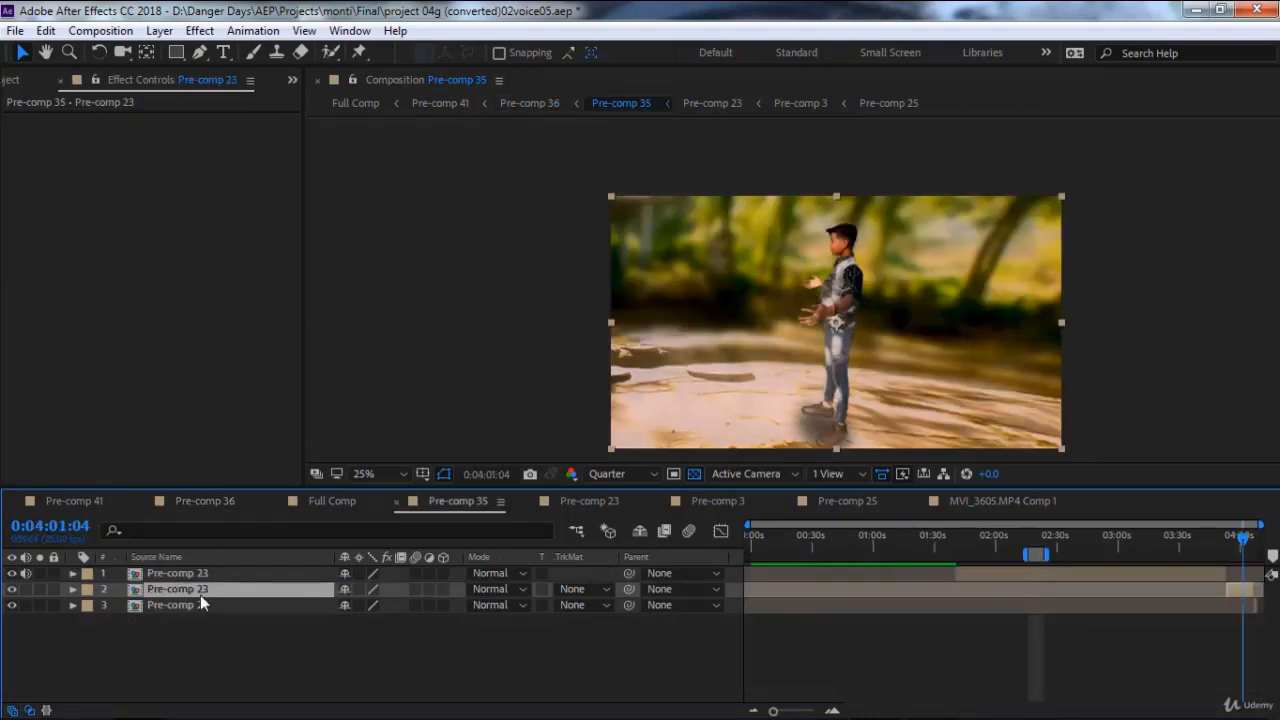
double_click(205, 588)
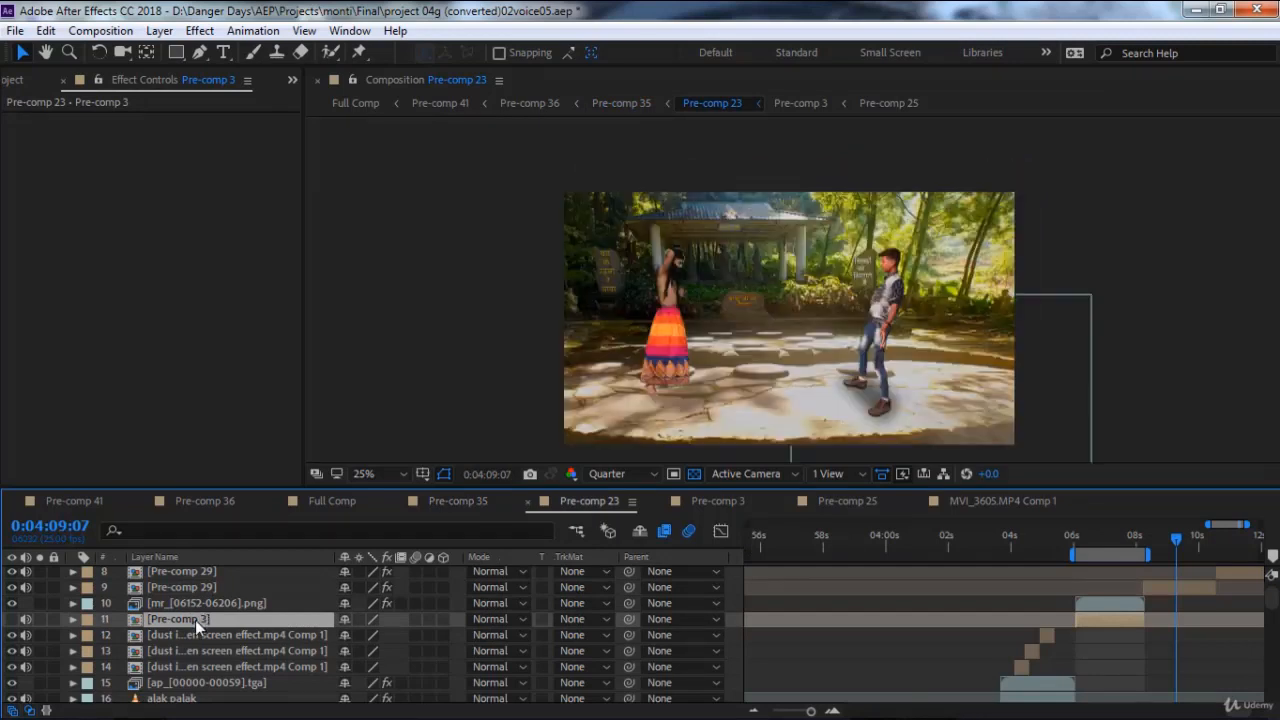
double_click(195, 620)
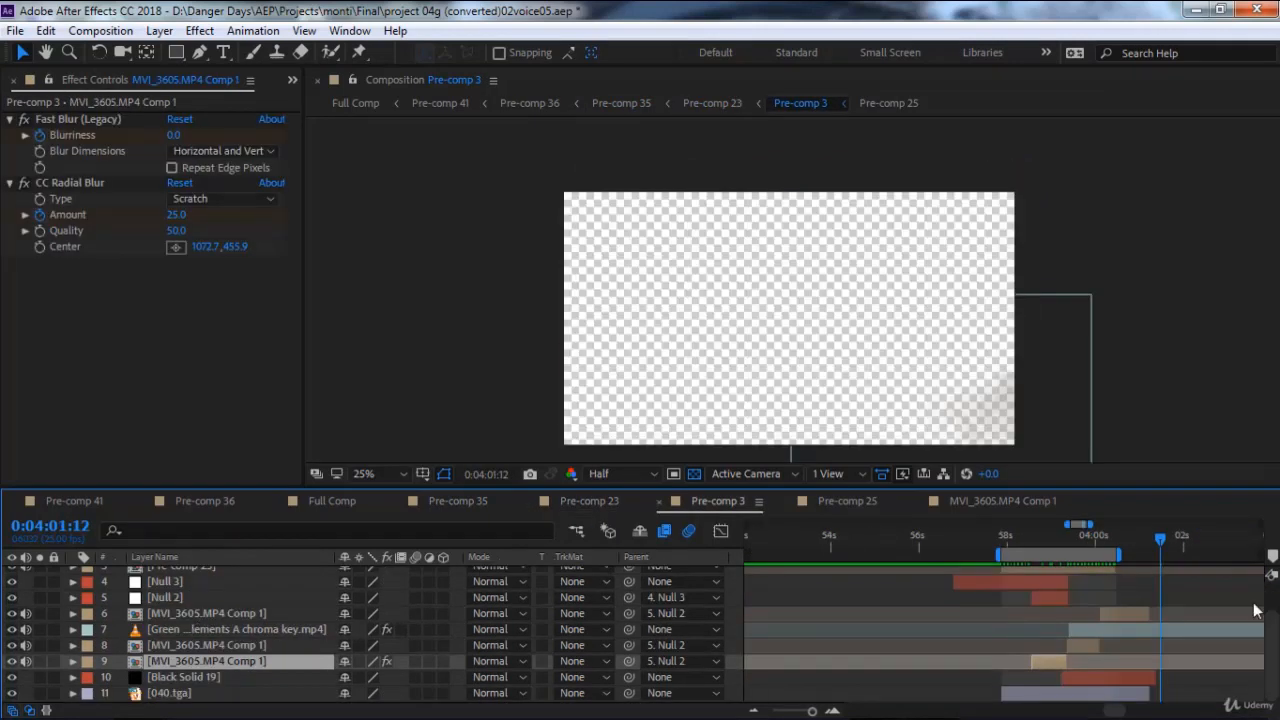
Move the current time in Pre-comp 3 to 0:04:02:01 and look through its layer stack.
drag(1162, 543, 1188, 545)
scroll(1193, 616, up, 2)
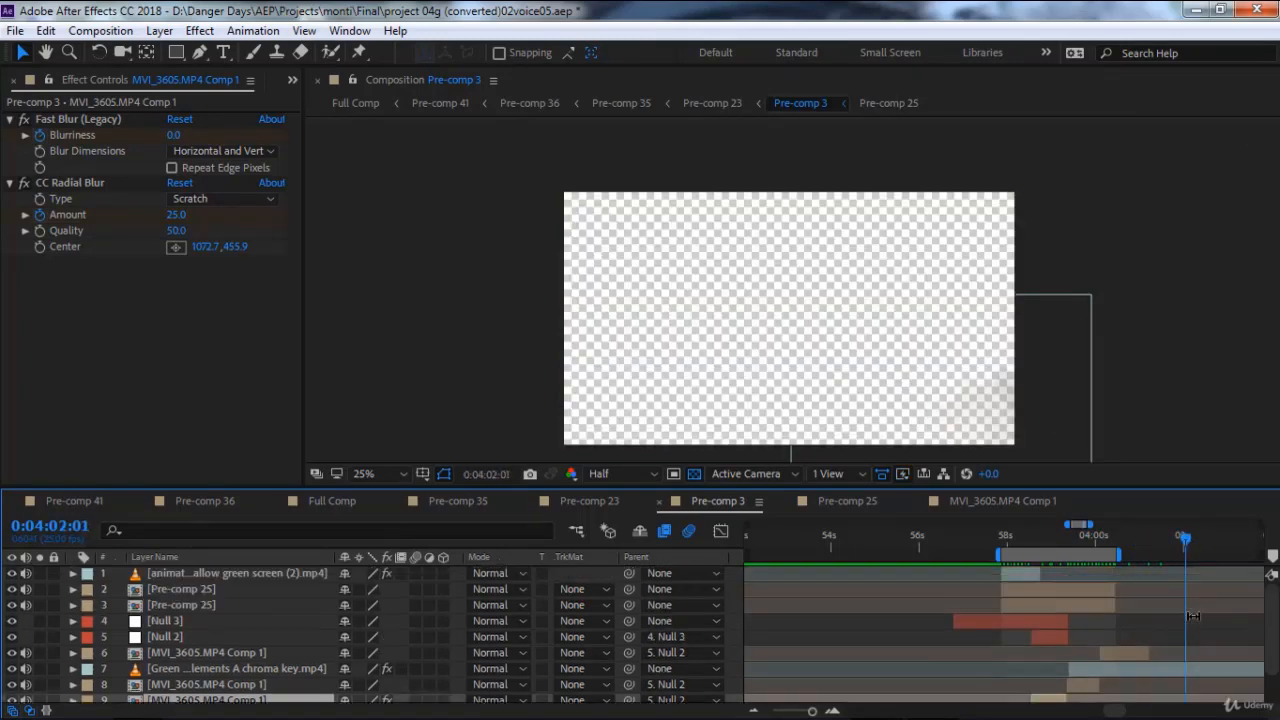
scroll(1193, 616, down, 2)
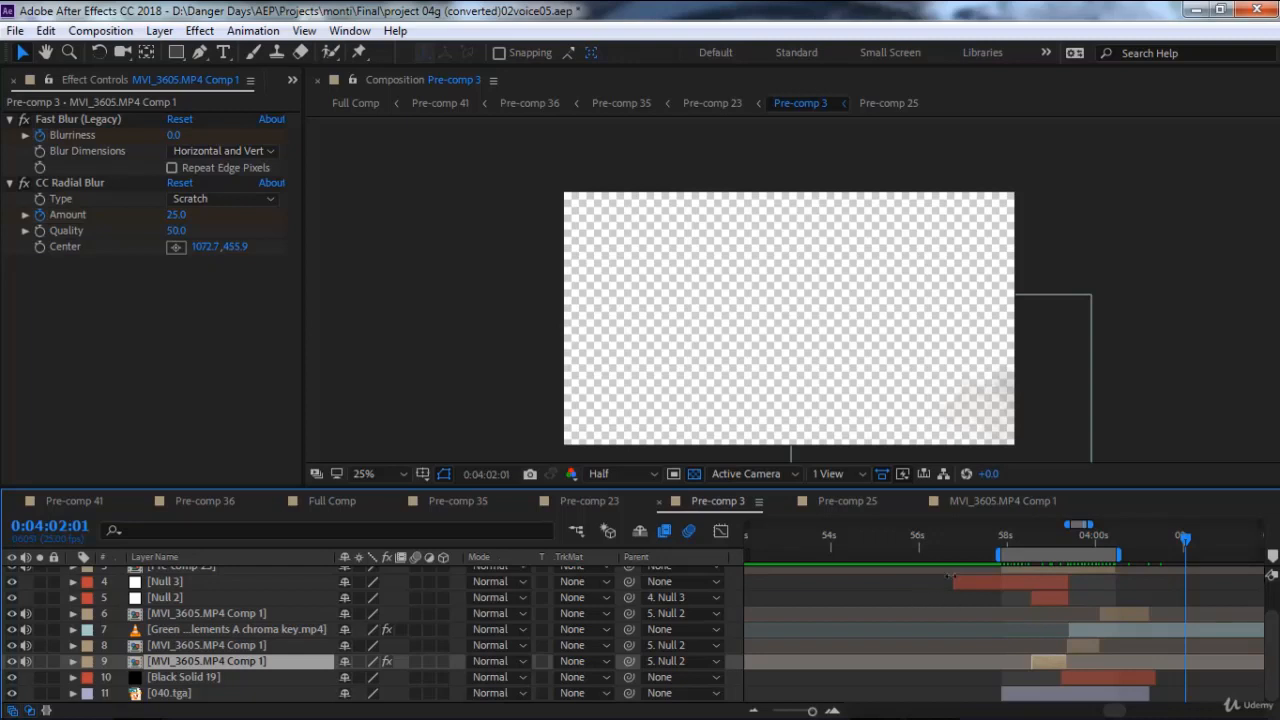
Return to Pre-comp 23, move the current time to 0:04:09:14 and open the Pre-comp 29 layer at that time.
click(589, 503)
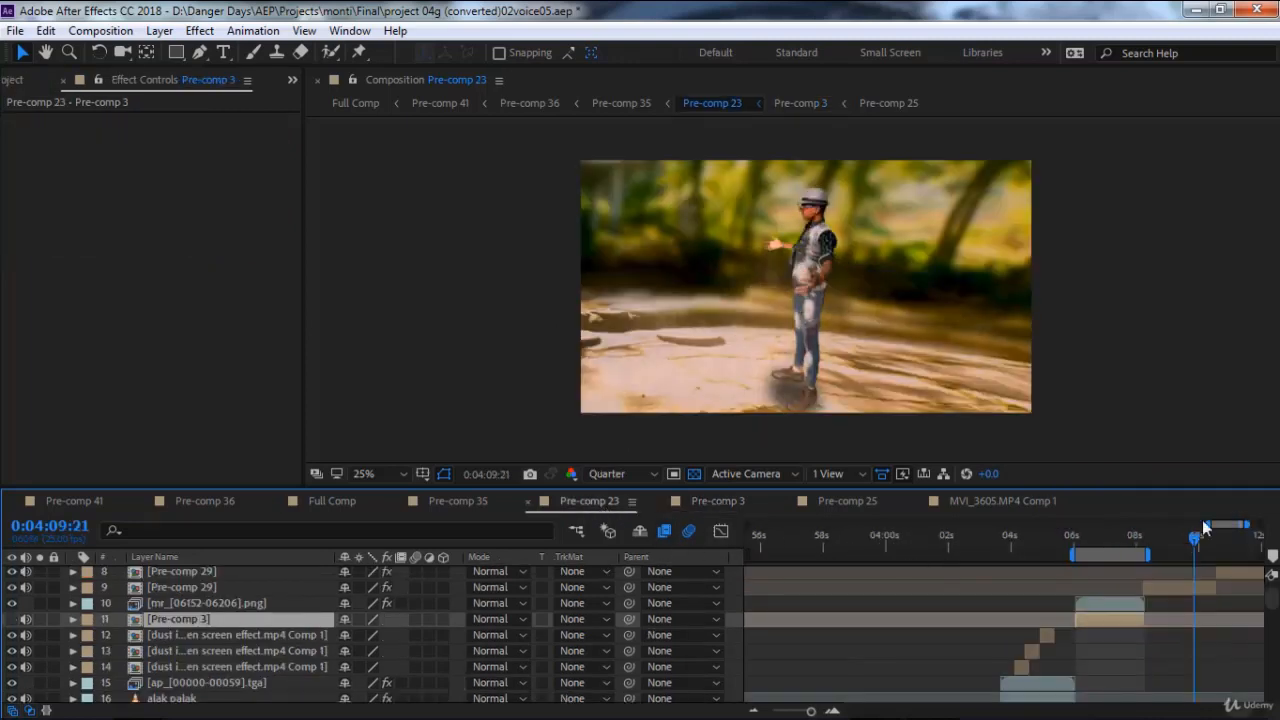
drag(1193, 539, 1183, 539)
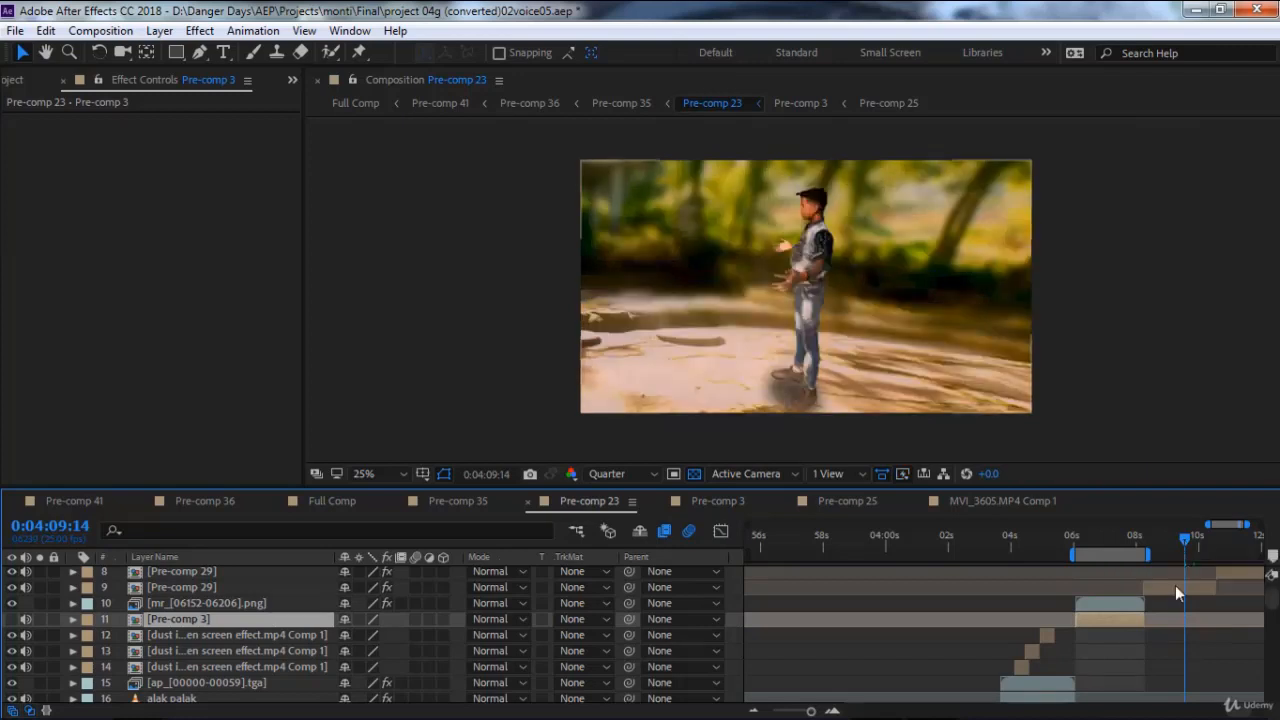
click(1175, 587)
double_click(184, 591)
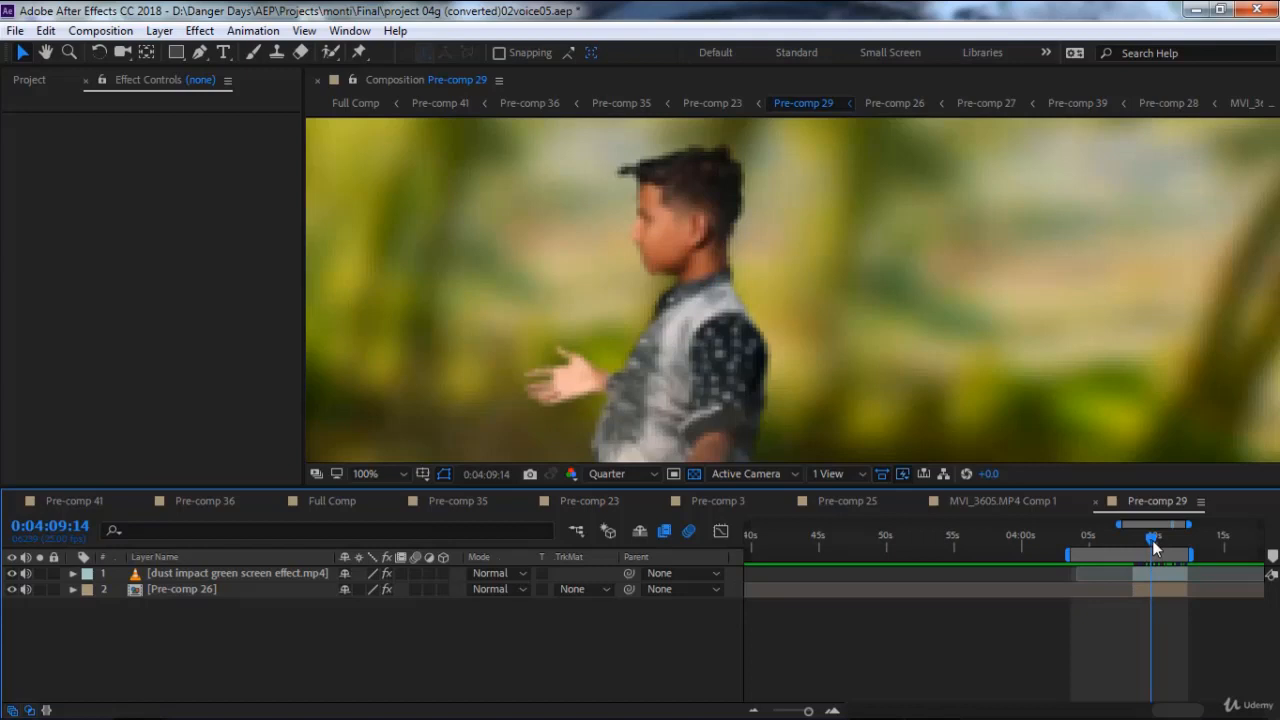
Start the work area at the dust impact green screen effect layer's in point, 0:04:08:06, and move the current time to 0:04:09:00.
drag(1152, 540, 1166, 545)
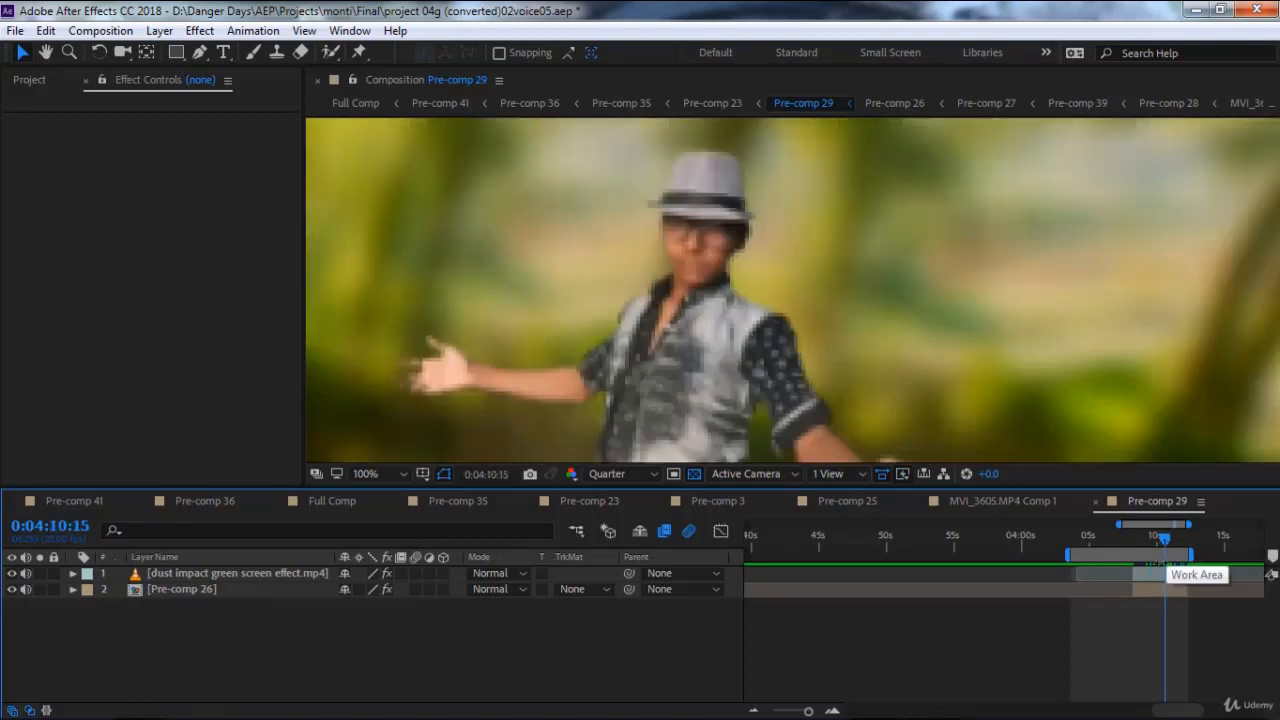
click(1155, 576)
key(i)
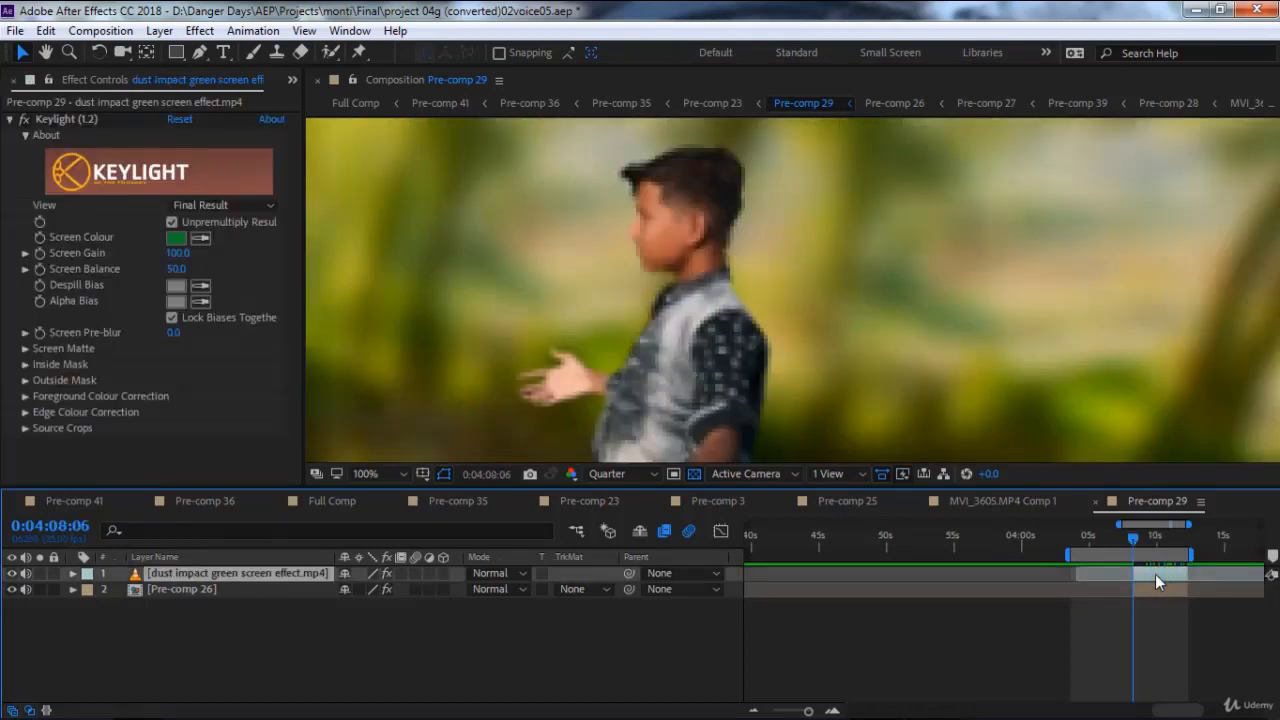
key(b)
key(o)
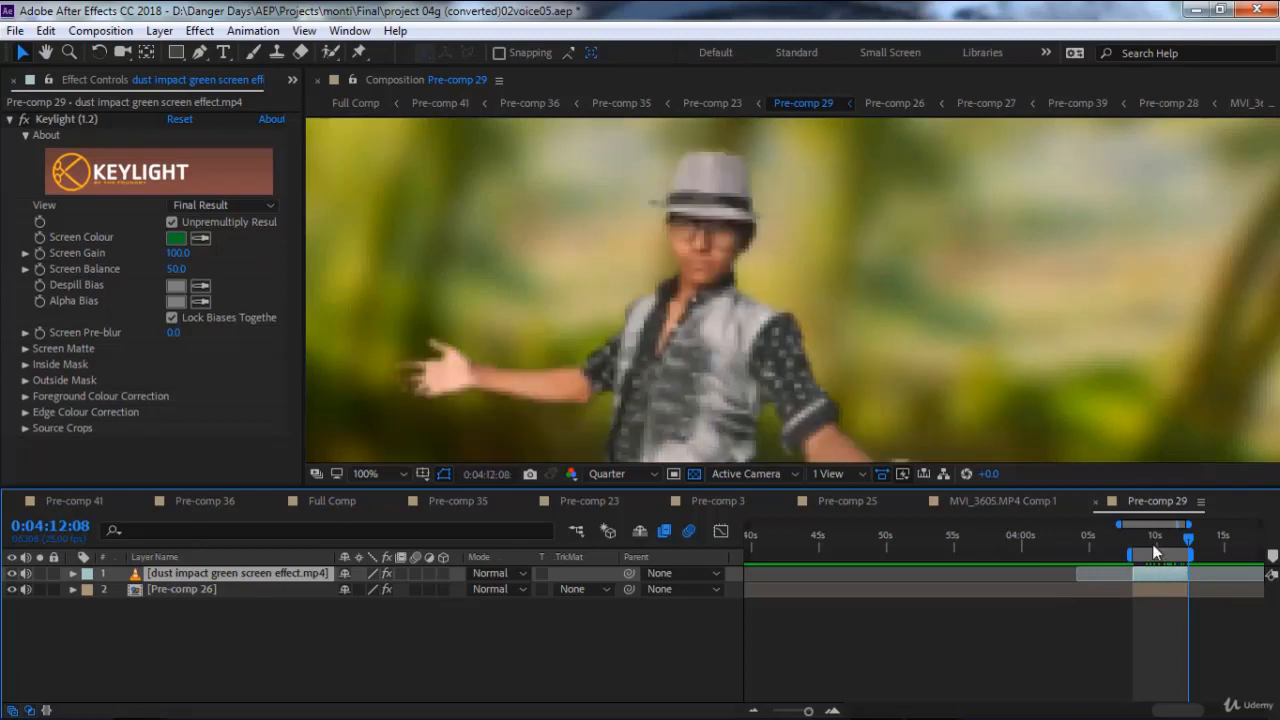
click(1143, 538)
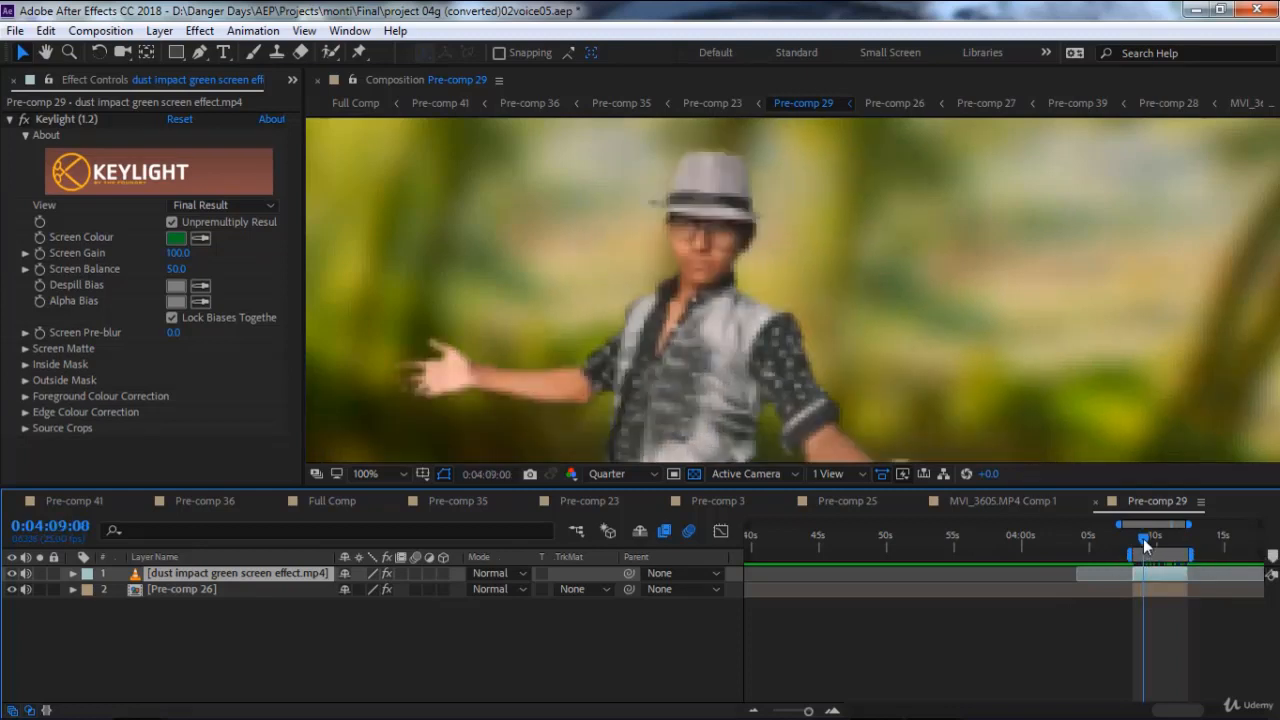
Preview the Pre-comp 29 work area and set the composition's preview resolution to Half.
key(space)
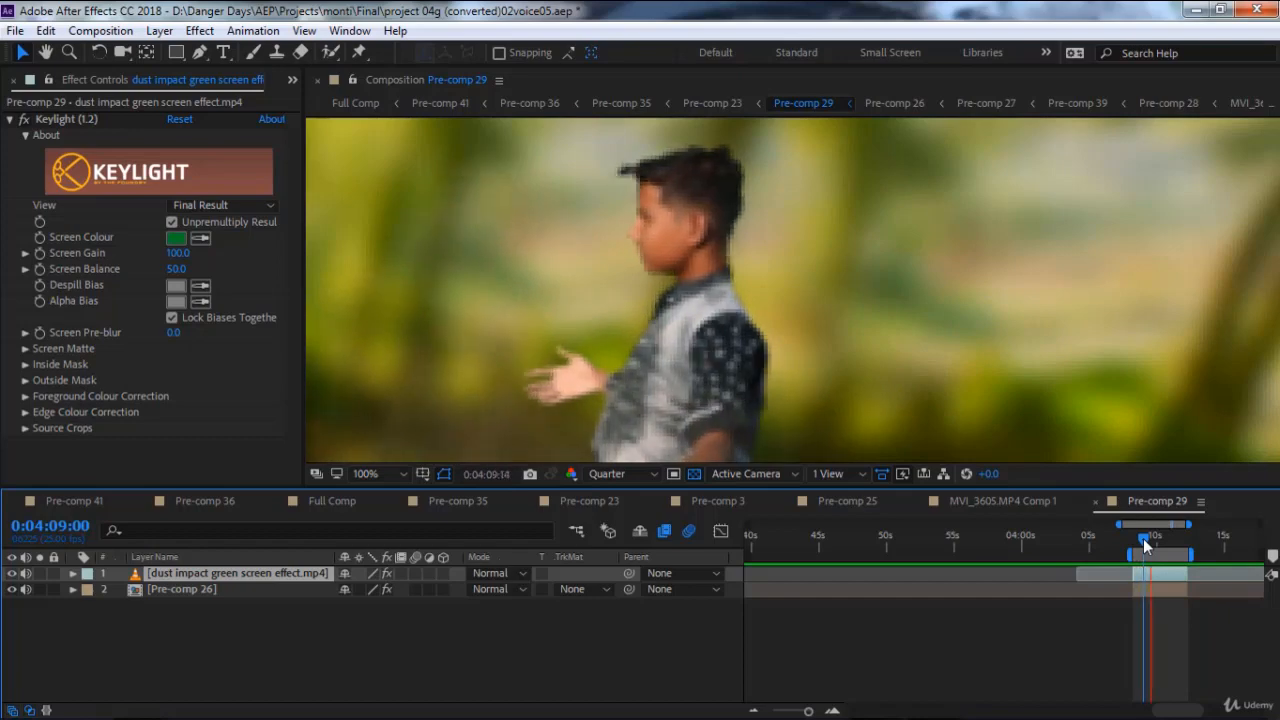
key(space)
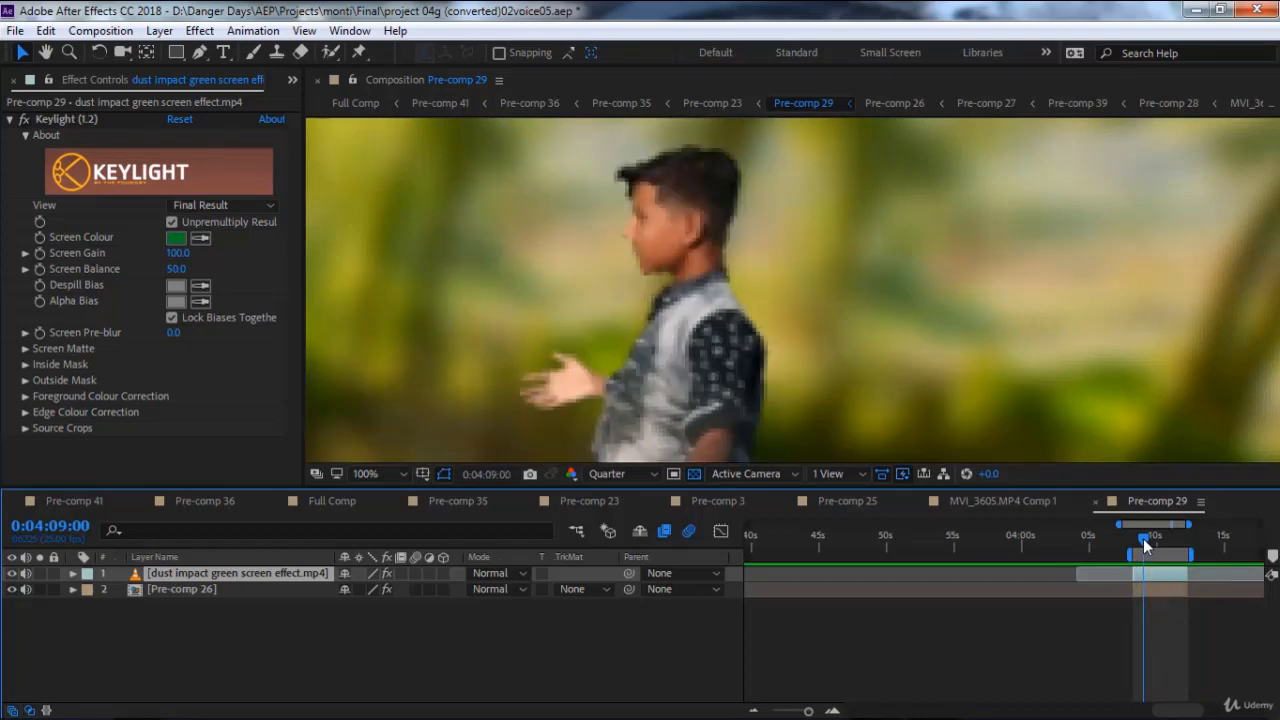
click(615, 474)
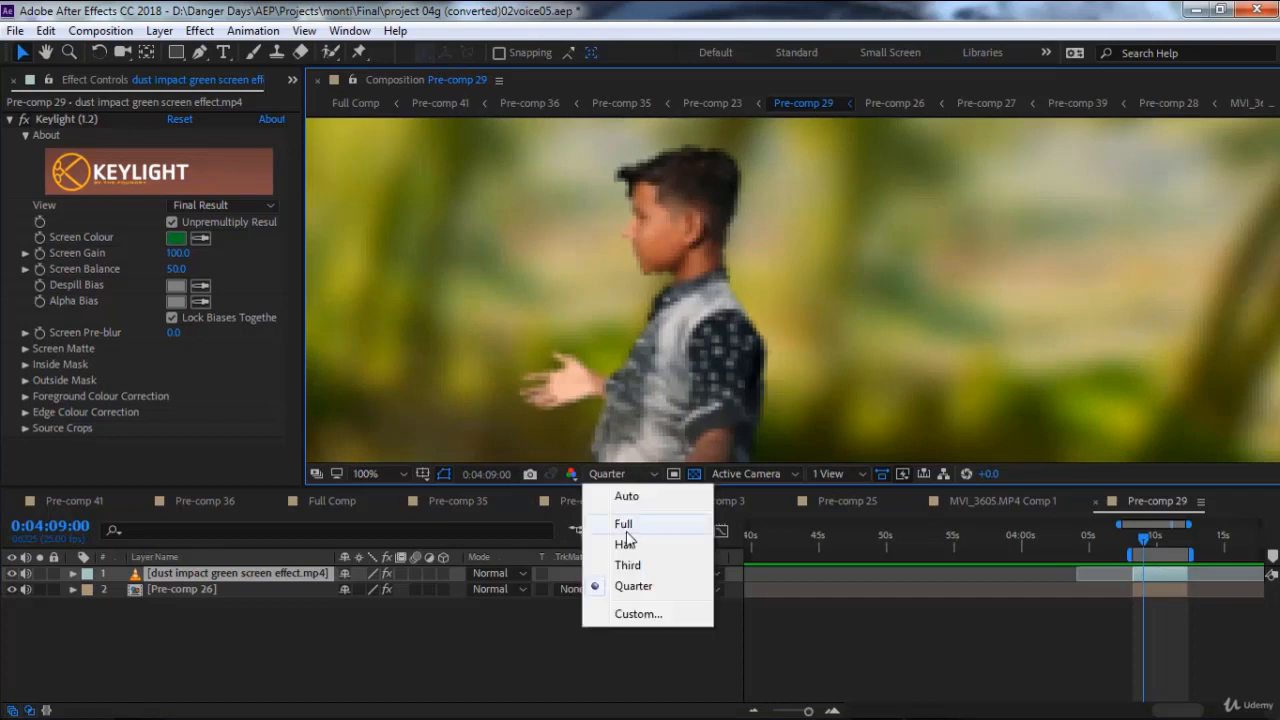
click(626, 542)
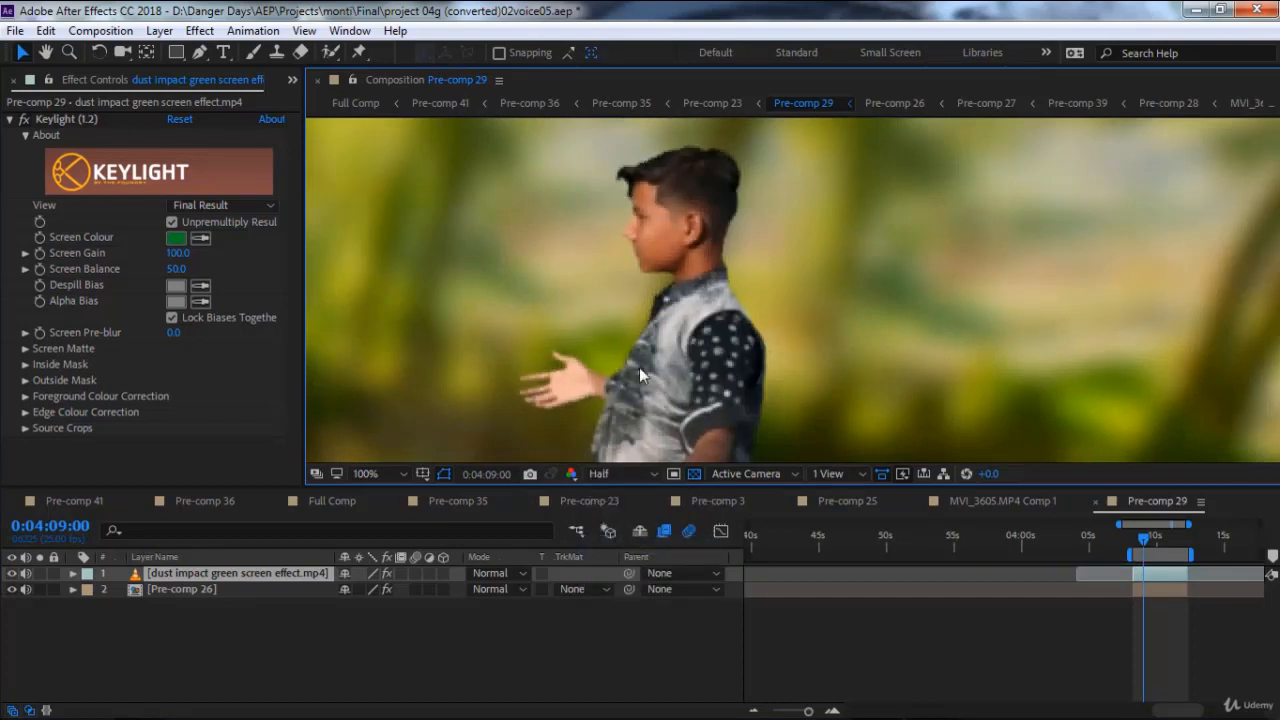
key(space)
drag(671, 366, 709, 378)
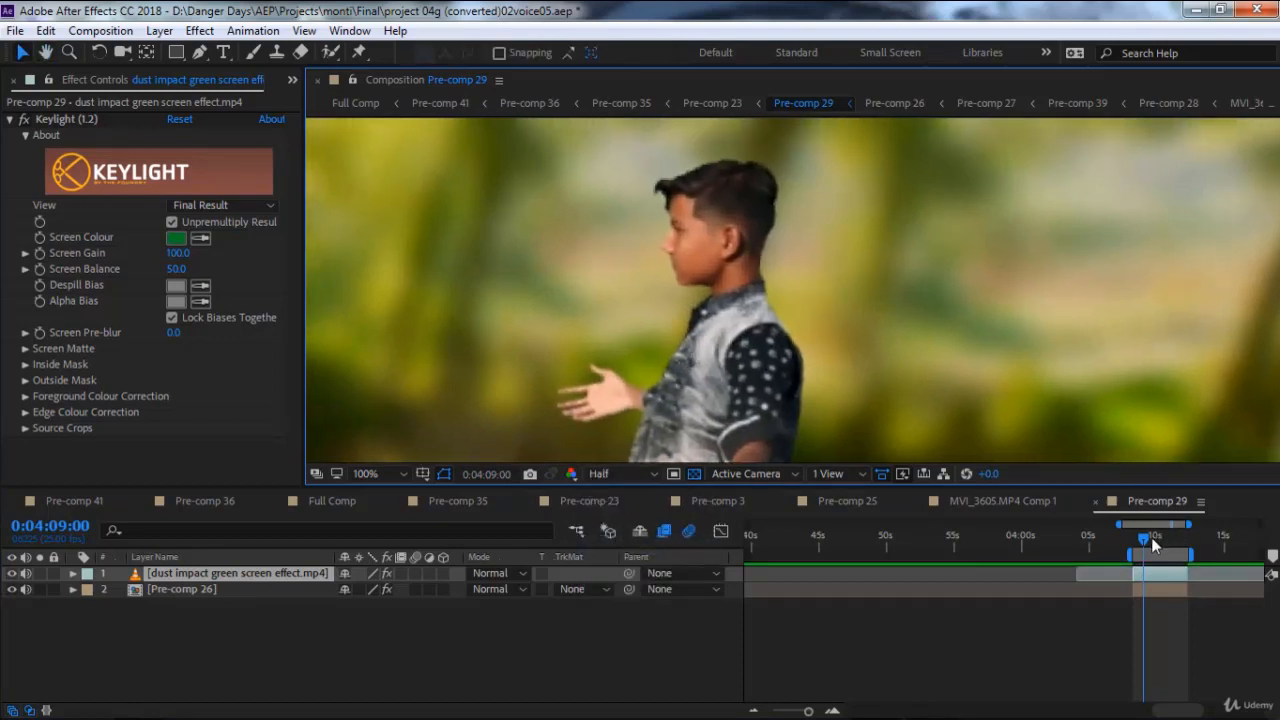
Step forward through Pre-comp 29 frame by frame to 0:04:10:07, examining the boy before his costume changes.
click(1147, 538)
key(Page_Down)
key(Page_Down)
key(Page_Down)
key(Page_Down)
key(Page_Down)
key(Page_Down)
key(Page_Down)
key(Page_Down)
key(Page_Down)
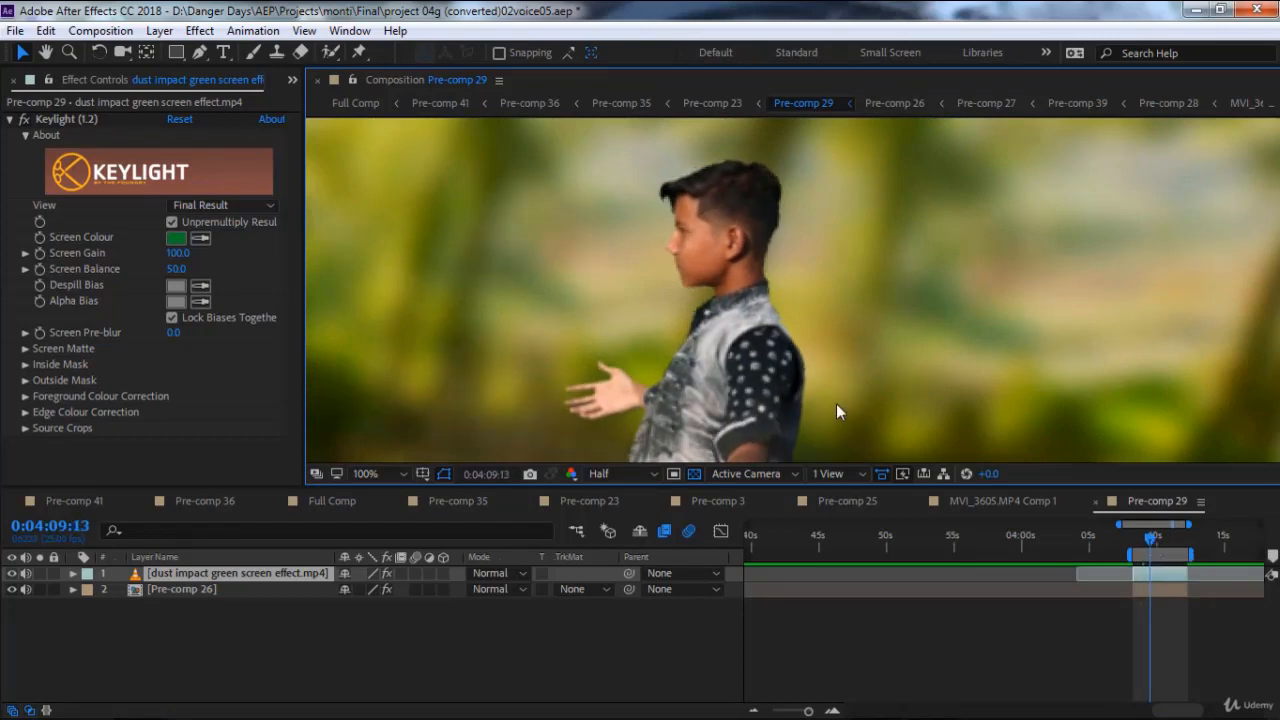
key(Page_Down)
key(Page_Down)
key(Page_Down)
key(Page_Down)
key(Page_Down)
key(Page_Down)
key(Page_Down)
key(Page_Down)
key(Page_Down)
key(Page_Down)
key(Page_Down)
key(Page_Down)
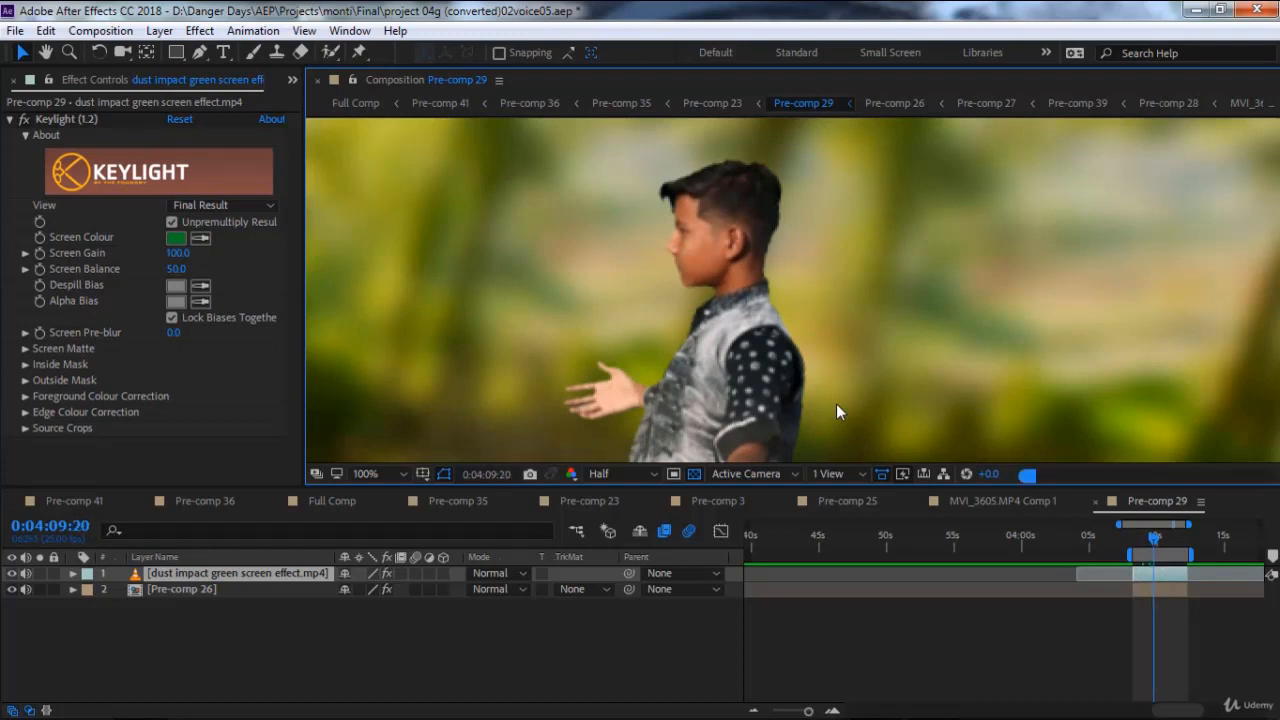
key(Page_Down)
key(Page_Down)
key(Page_Down)
key(Page_Down)
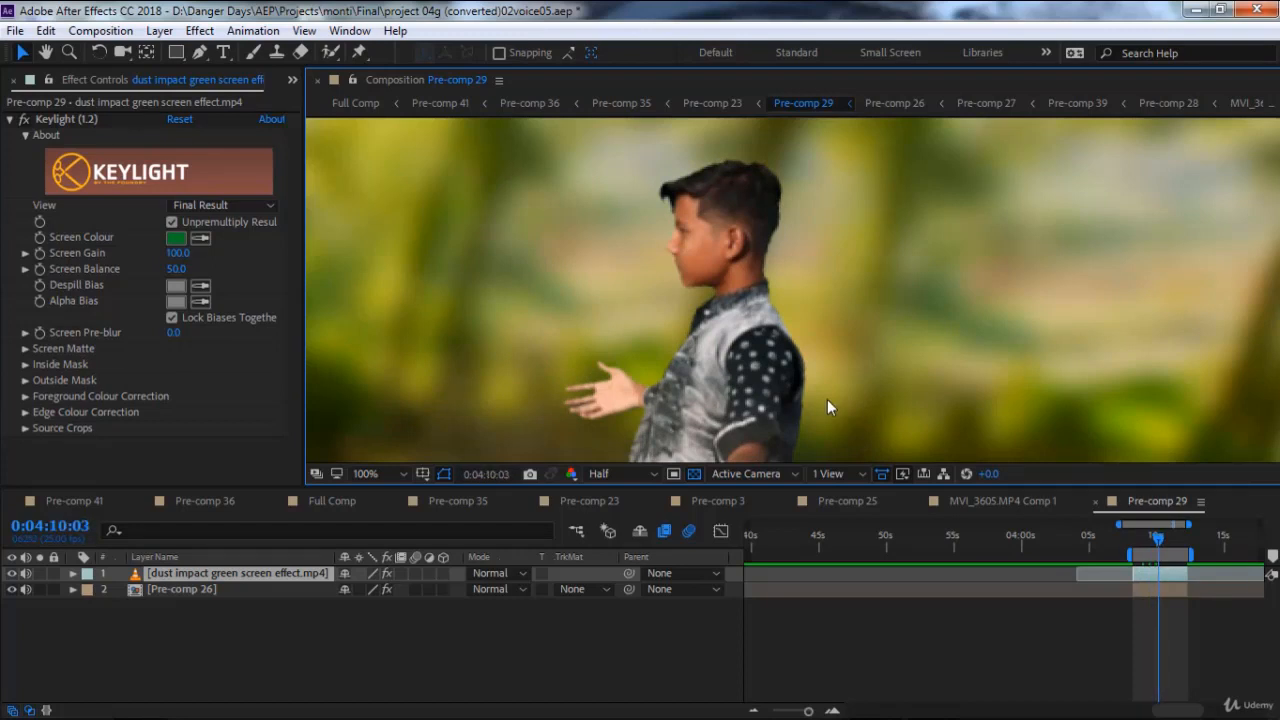
key(Page_Down)
key(Page_Down)
key(Page_Down)
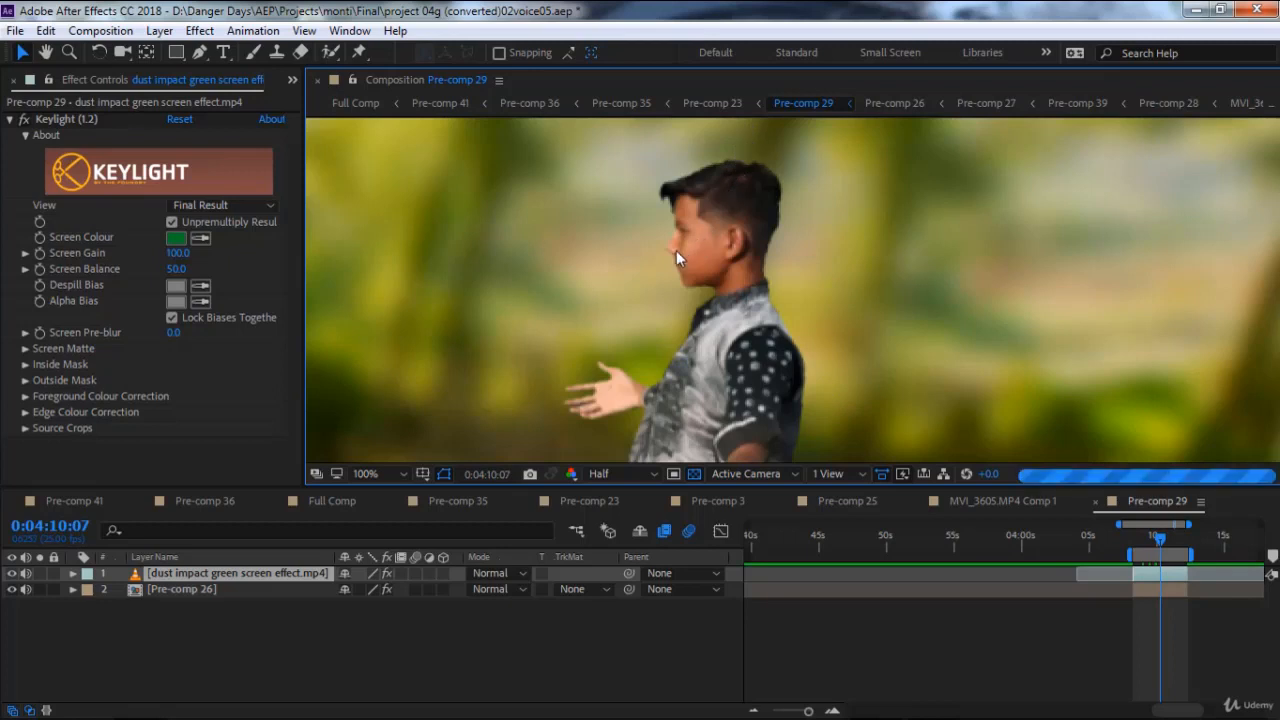
Step back frame by frame to 0:04:09:13, examining how the hat and glasses land on the boy, with the view at 50%.
key(Page_Up)
key(Page_Up)
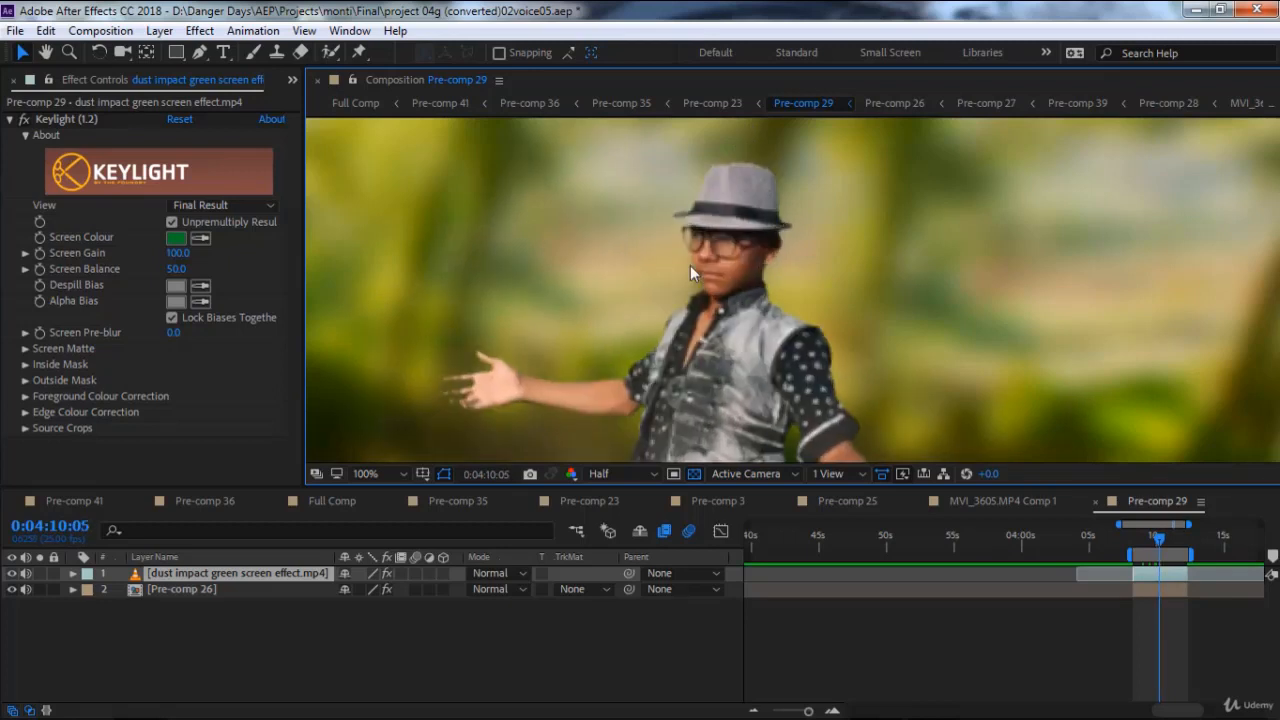
key(Page_Up)
key(Page_Up)
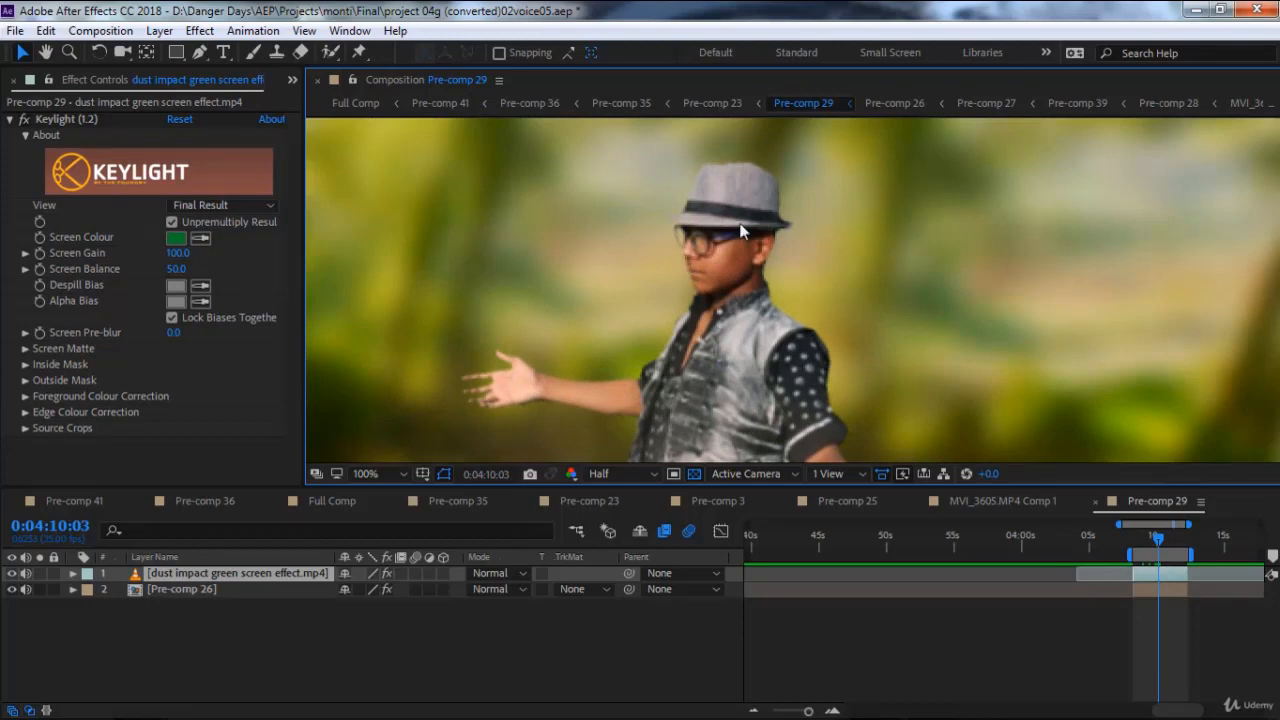
key(Page_Up)
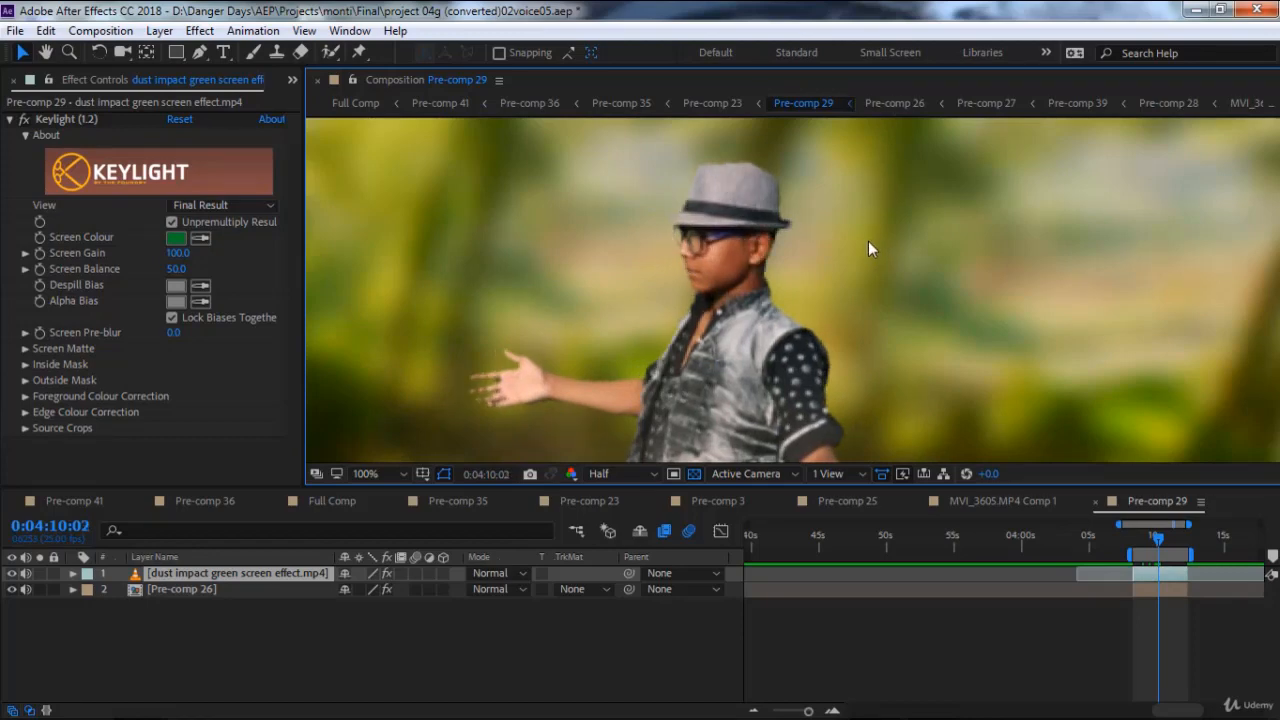
key(Page_Up)
key(Page_Up)
key(Page_Up)
key(Page_Up)
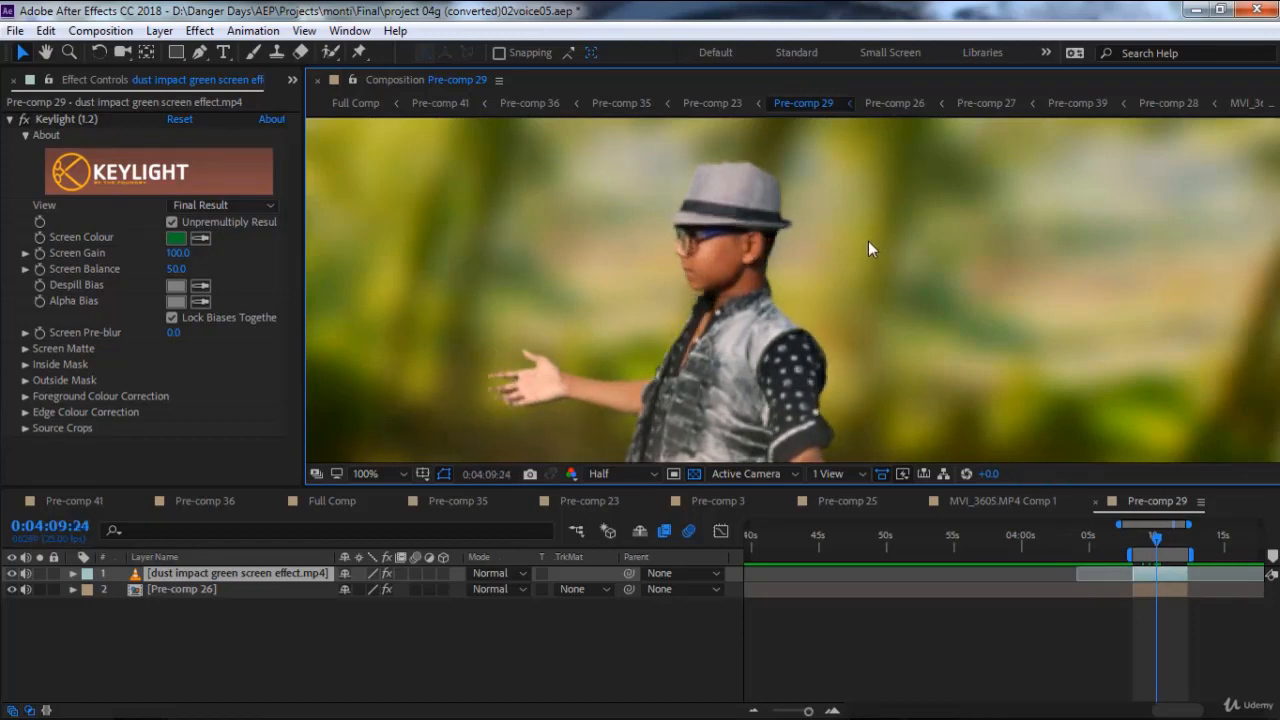
key(Page_Up)
key(Page_Up)
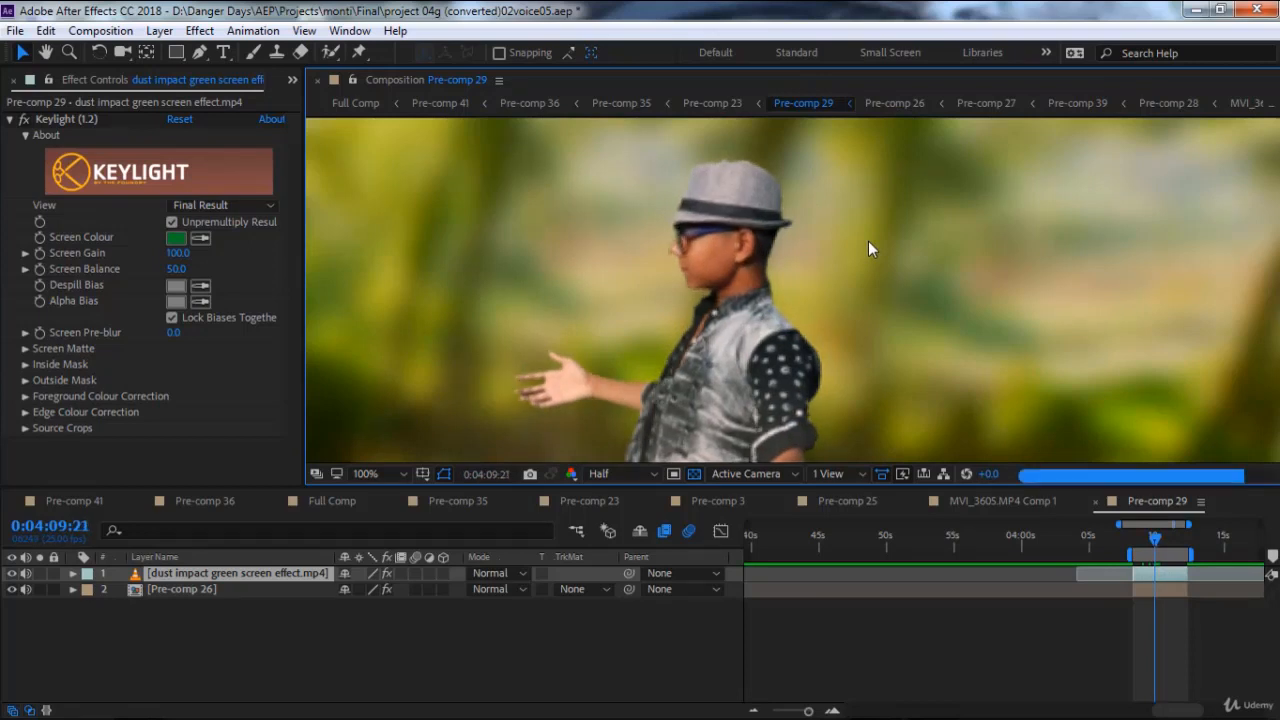
key(Page_Up)
key(Page_Up)
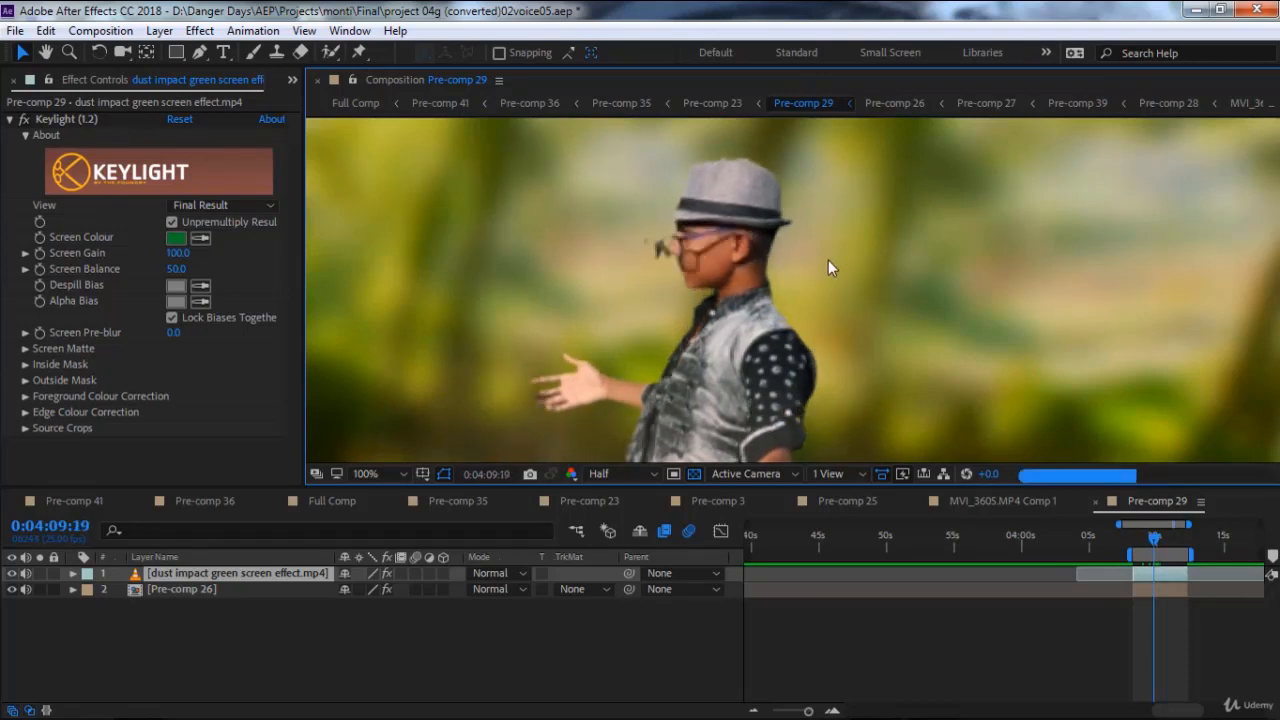
key(Page_Up)
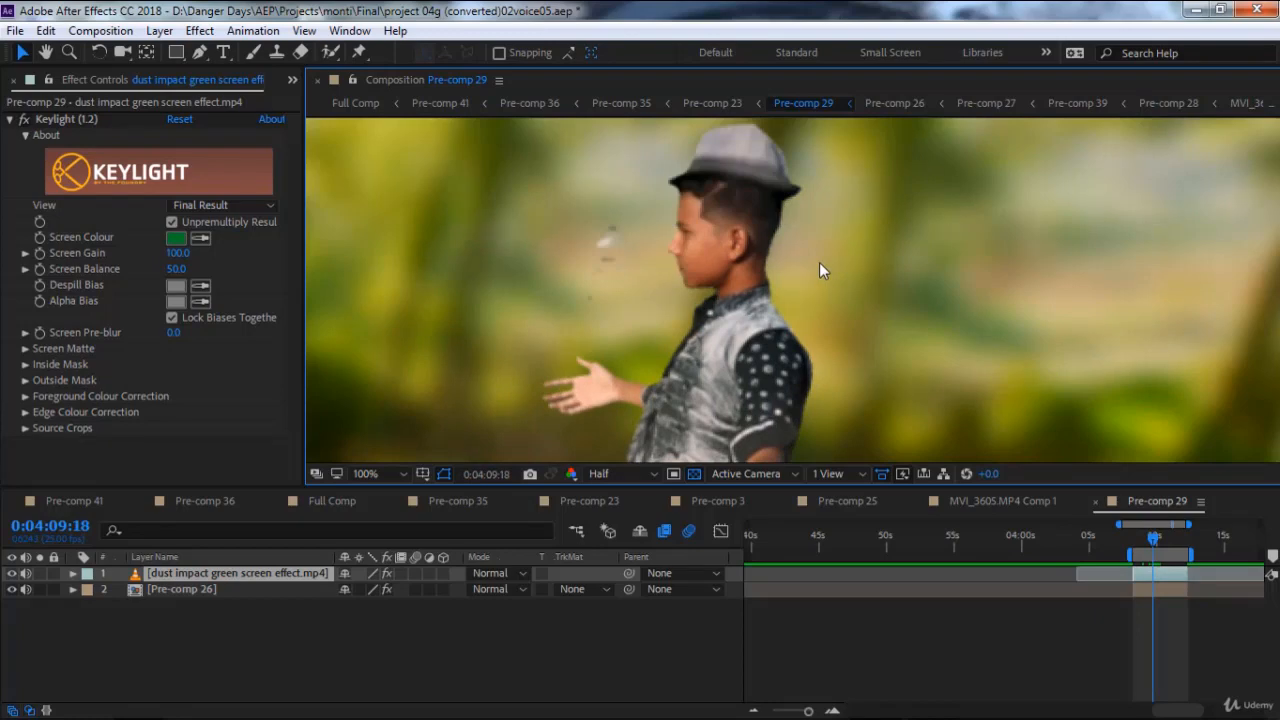
drag(830, 219, 829, 252)
key(Page_Up)
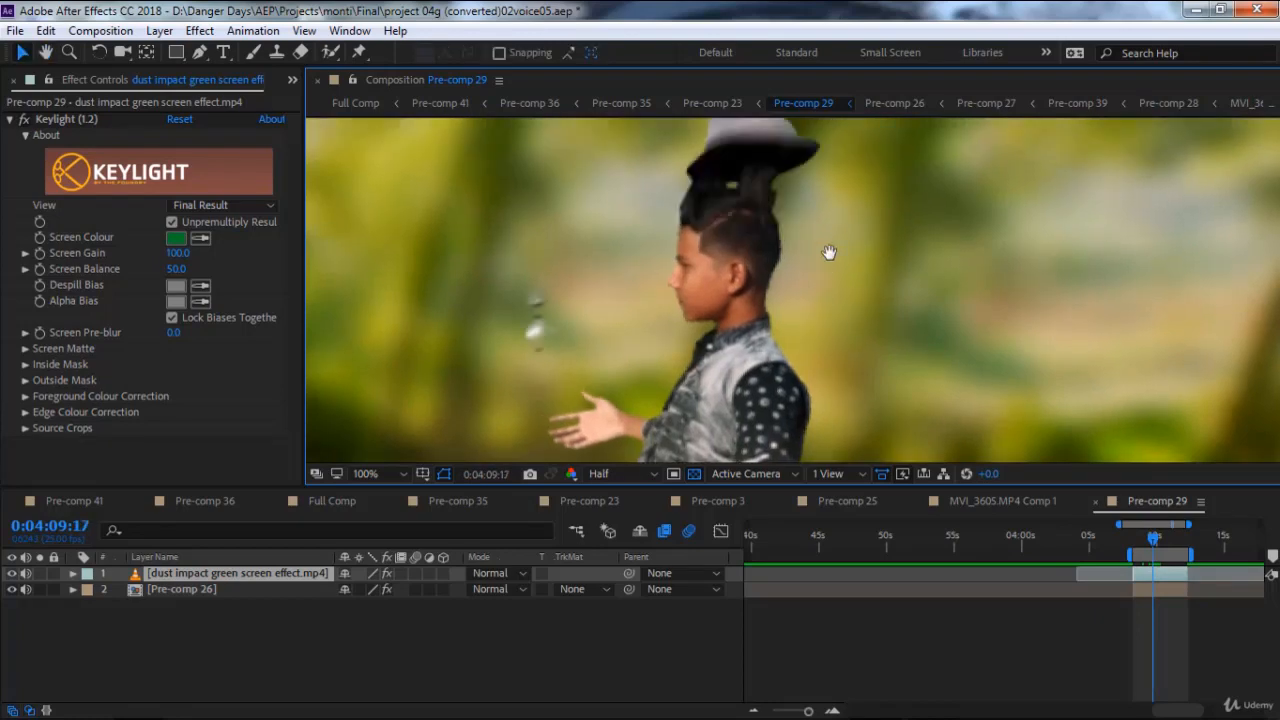
key(Page_Up)
scroll(830, 253, down, 2)
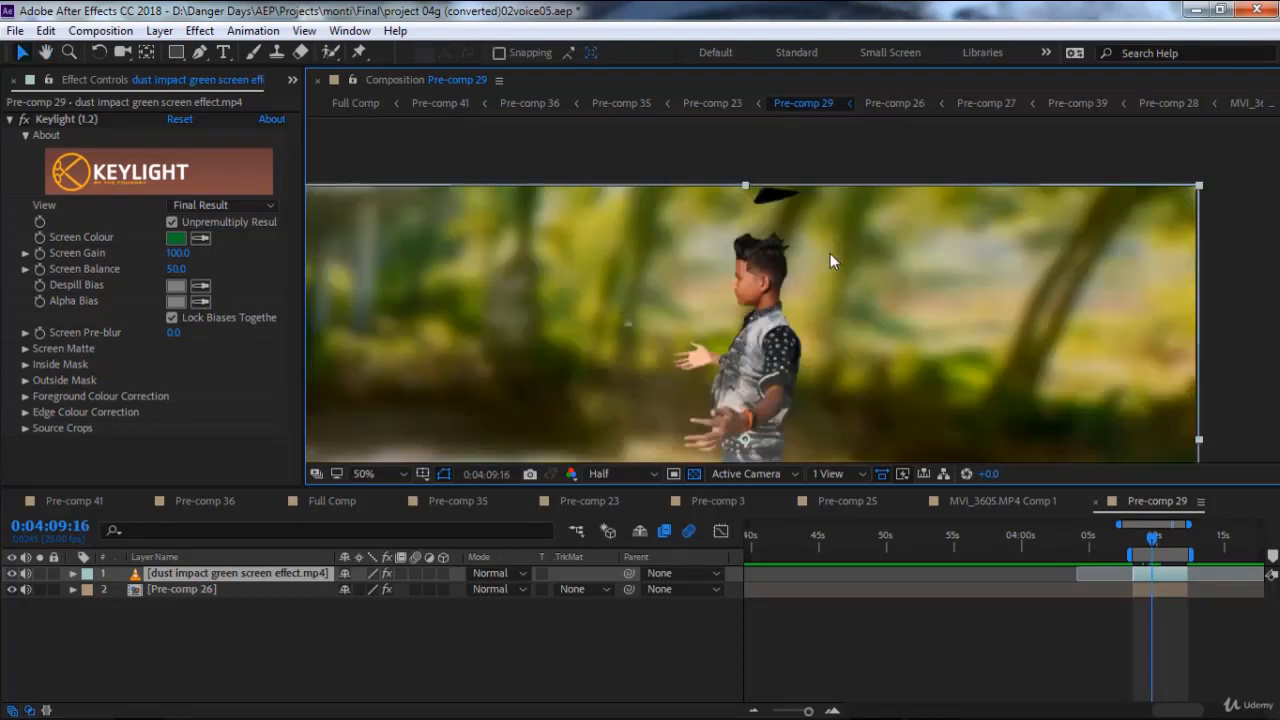
key(Page_Up)
key(Page_Up)
key(Page_Up)
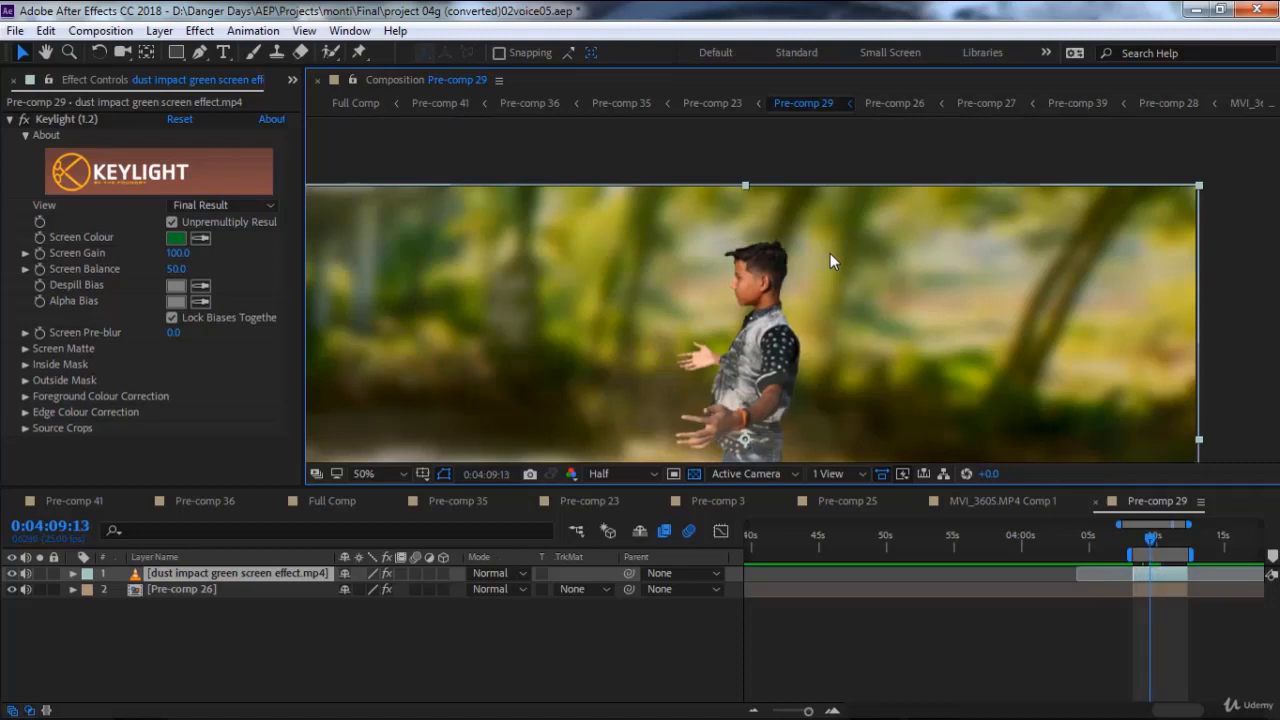
Step forward frame by frame to 0:04:10:14, examining the hat and glasses transition and the boy's turn towards the camera.
key(Page_Down)
key(Page_Down)
key(Page_Down)
key(Page_Down)
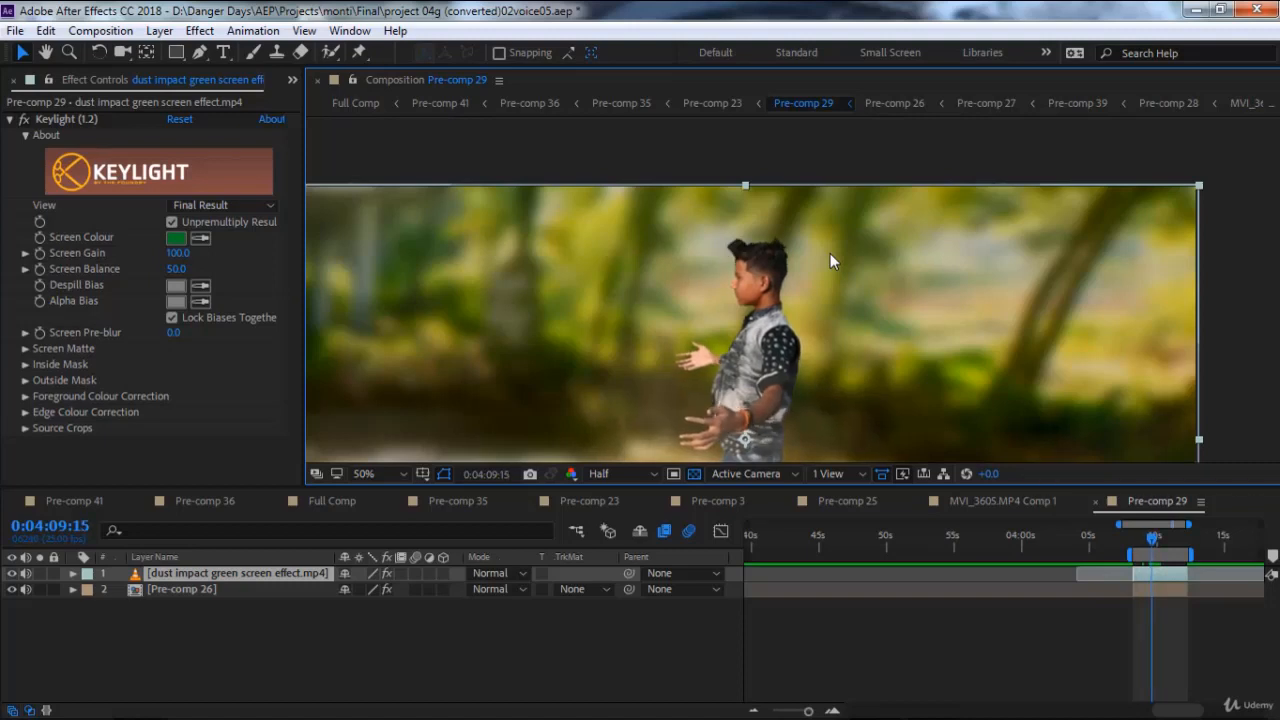
key(Page_Down)
key(Page_Down)
key(Page_Down)
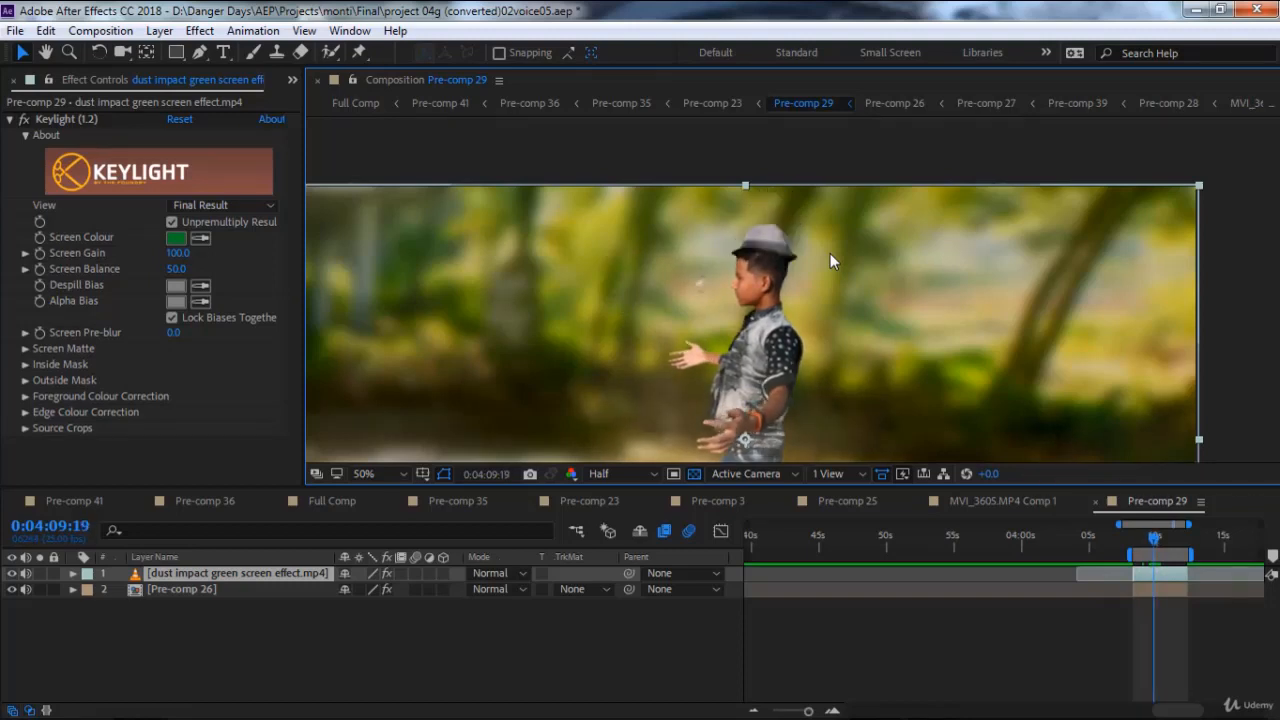
key(Page_Down)
key(Page_Down)
key(Page_Down)
key(Page_Down)
key(Page_Down)
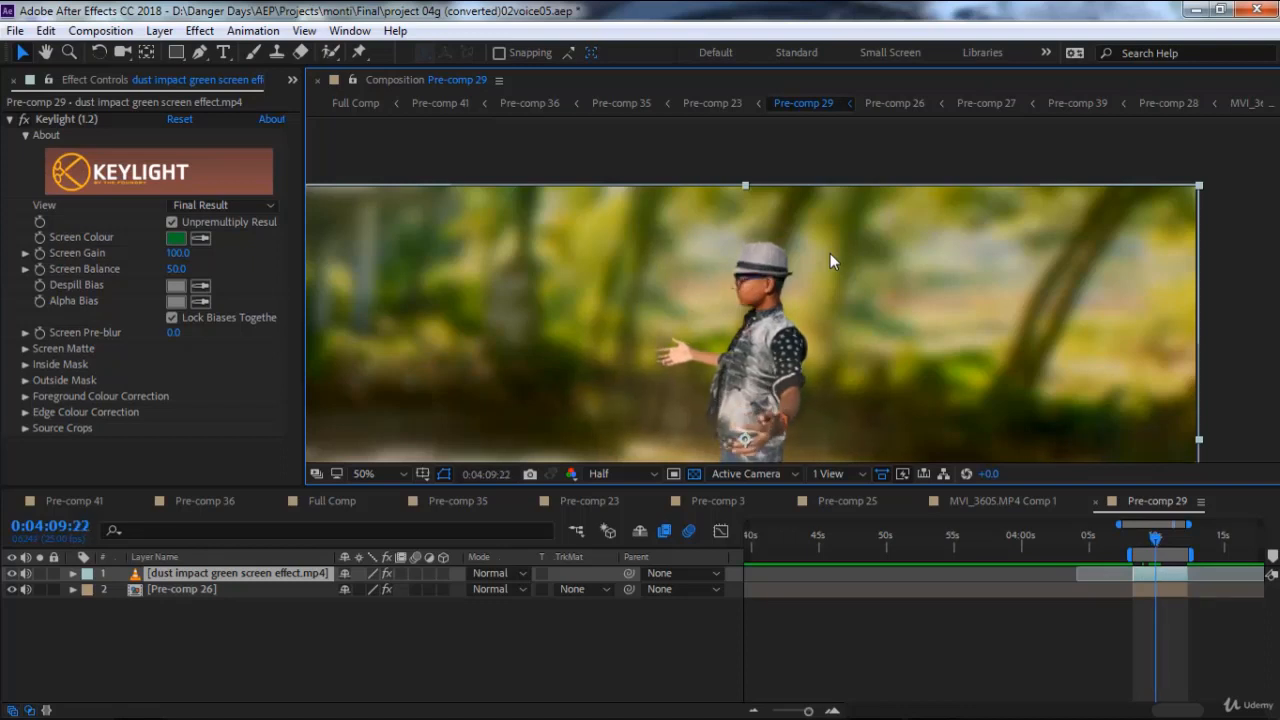
key(Page_Down)
key(Page_Down)
key(Page_Down)
key(Page_Down)
key(Page_Down)
key(Page_Down)
key(Page_Down)
key(Page_Down)
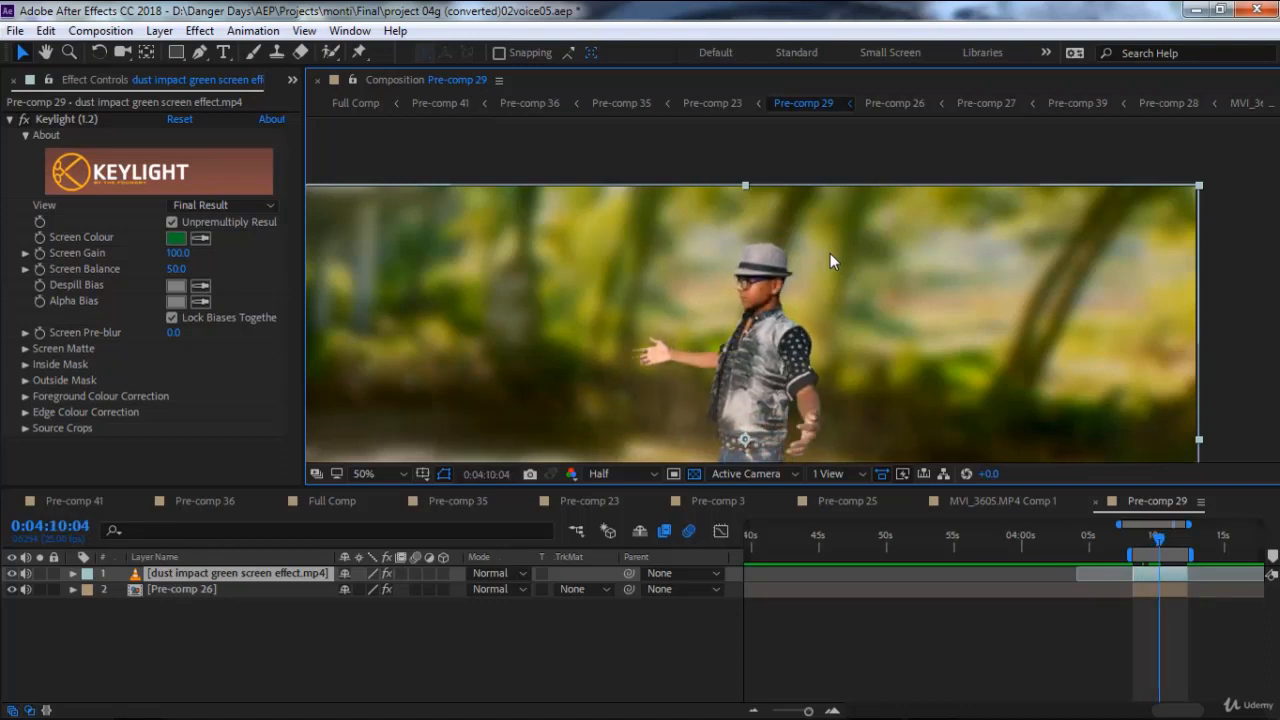
key(Page_Down)
key(Page_Down)
key(Page_Down)
key(Page_Down)
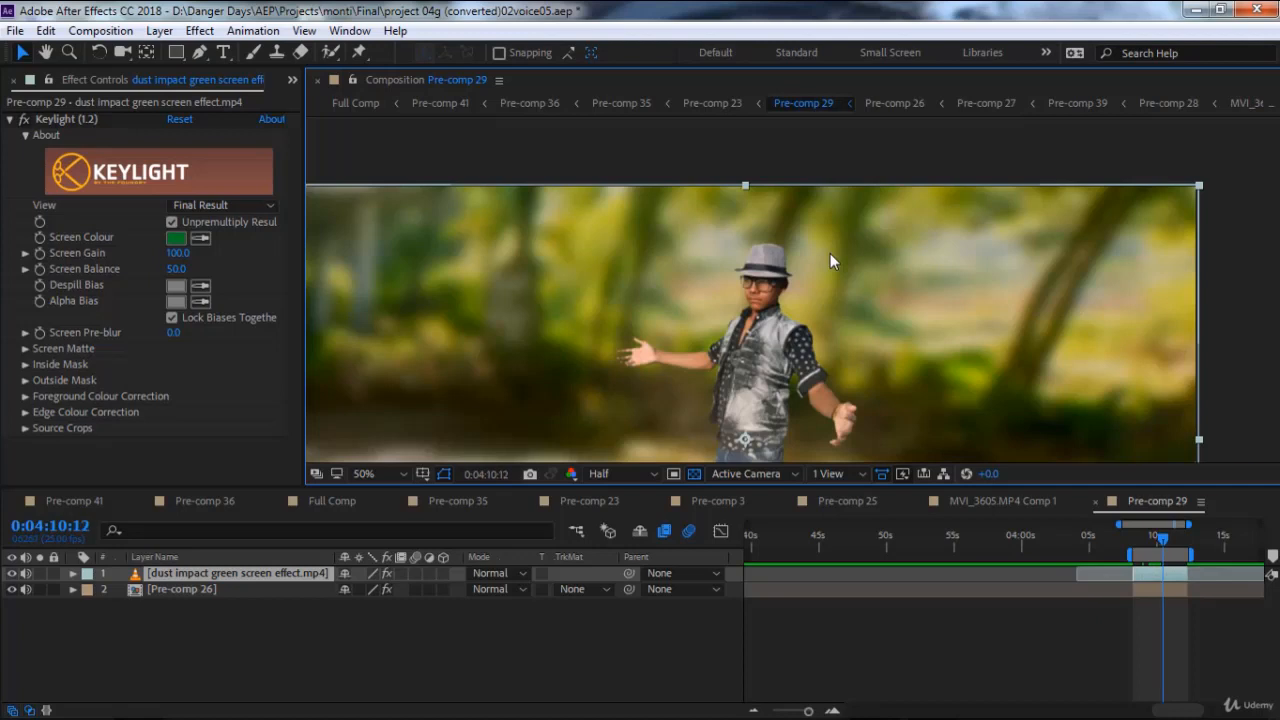
key(Page_Down)
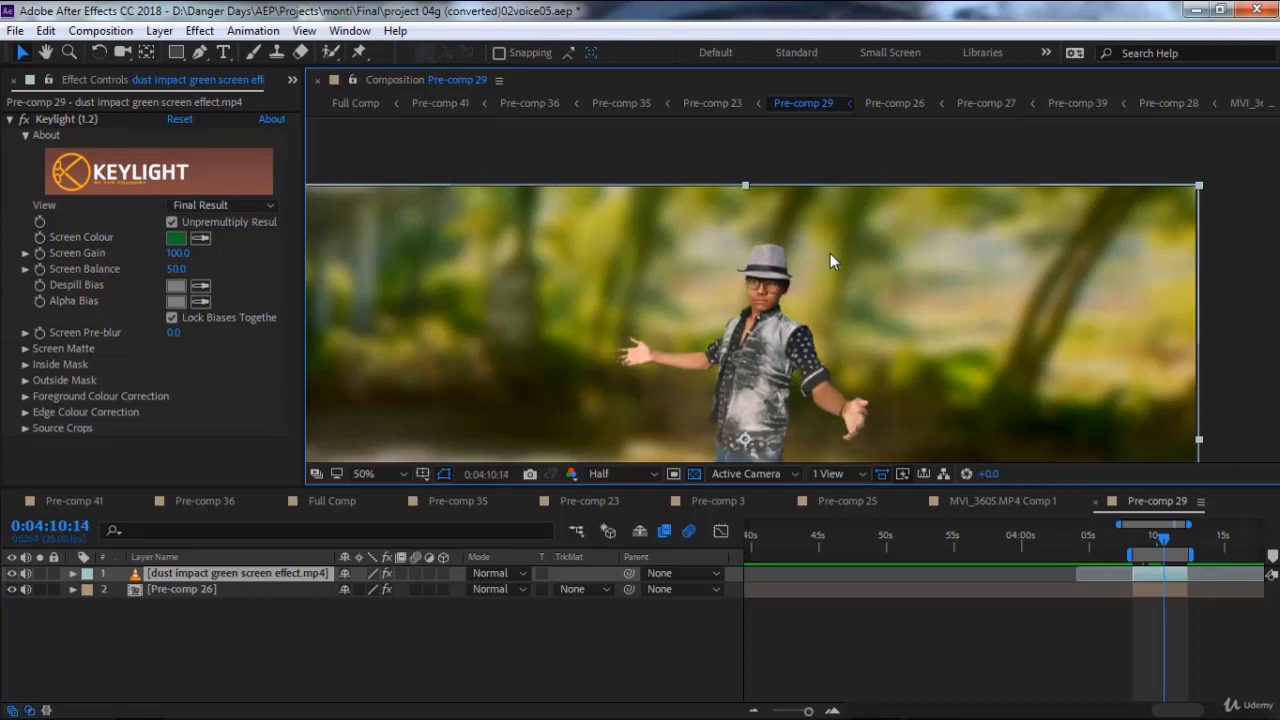
key(Page_Down)
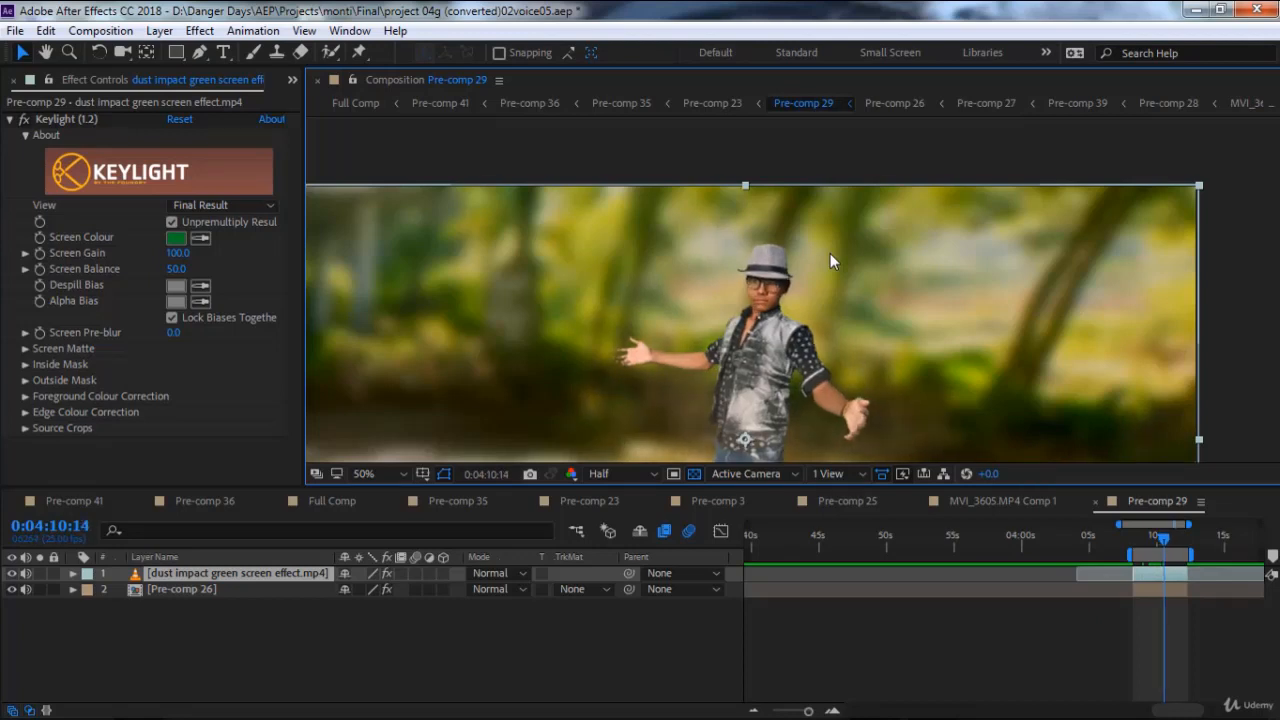